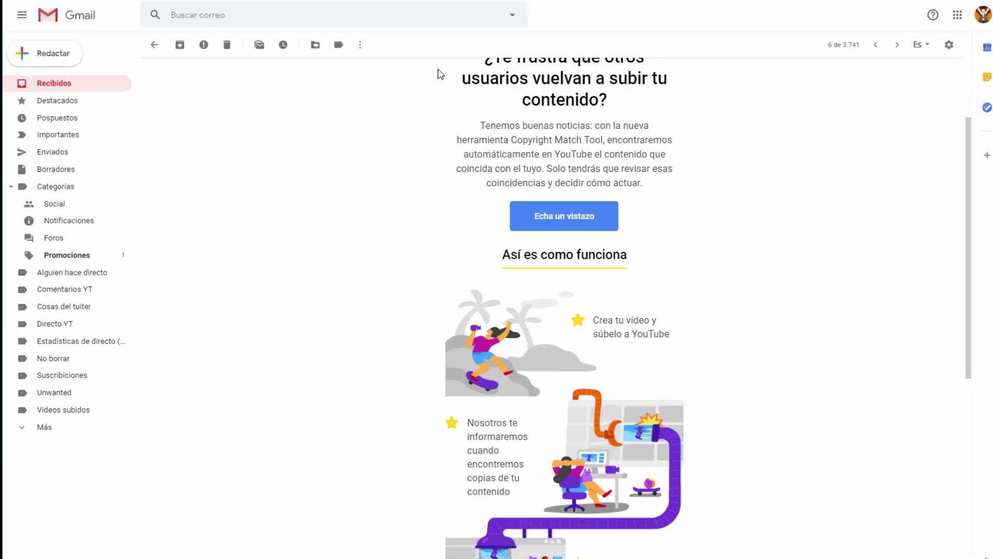
# Step: Open the Solicitudes de retirada tab in Derechos de autor, listing three resolved standard removal requests
pyautogui.scroll(1, 748, 256)
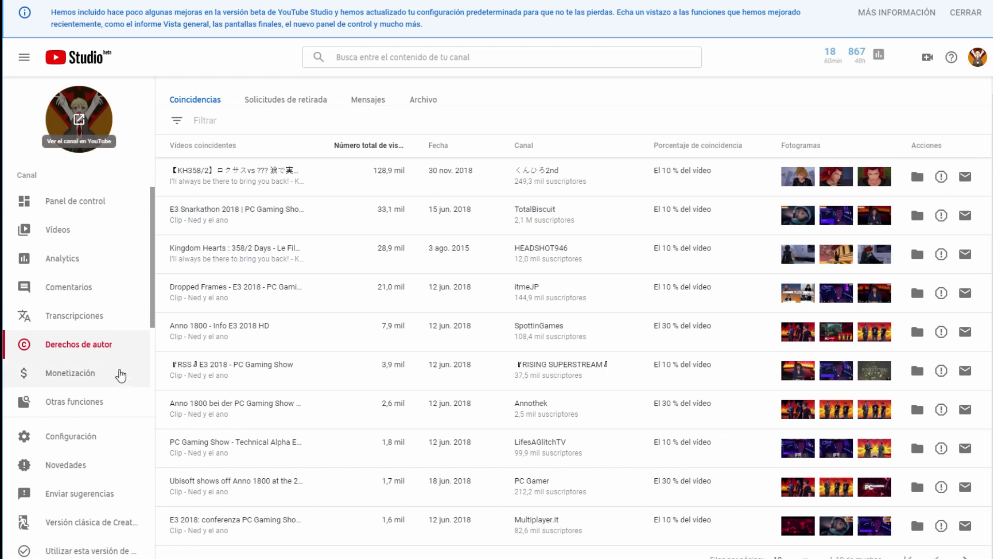
pyautogui.moveTo(112, 476)
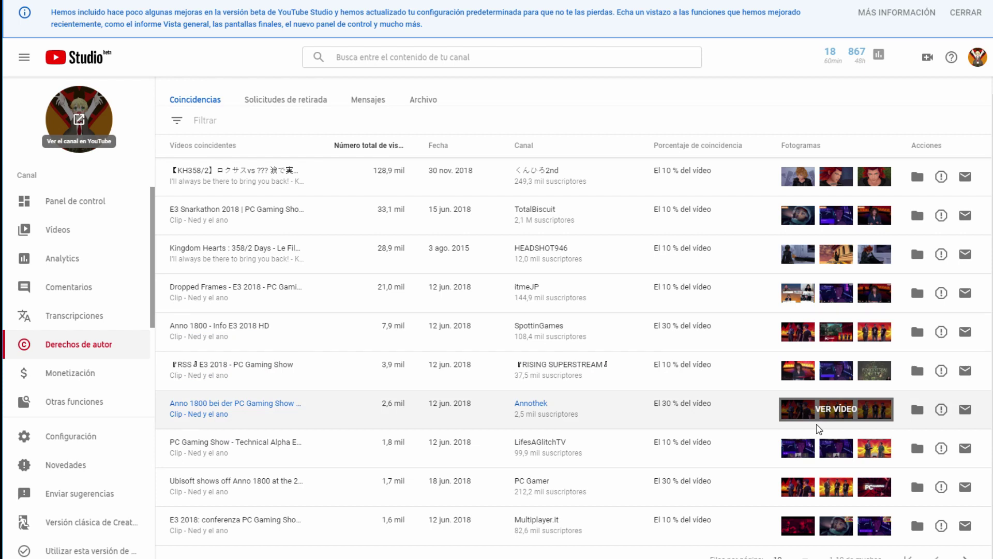
pyautogui.click(319, 108)
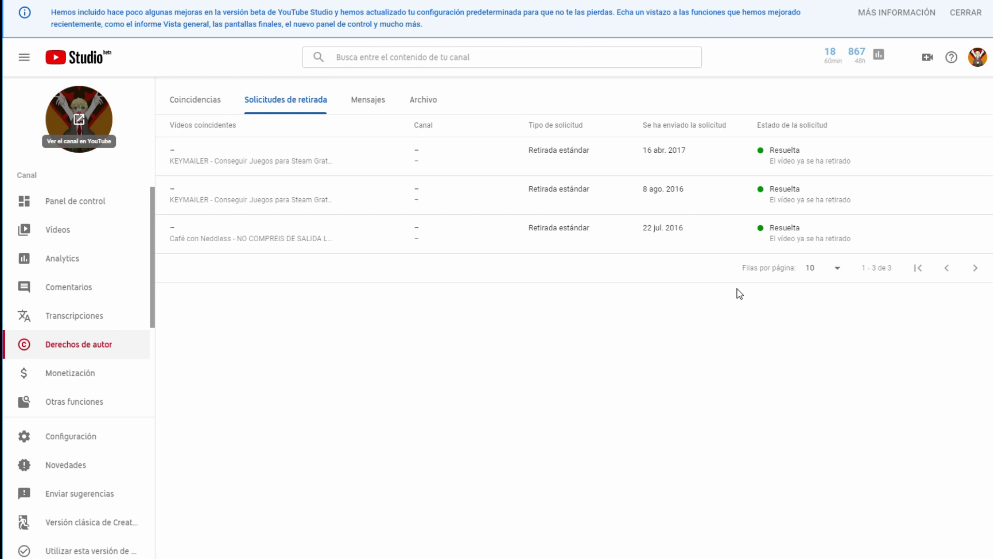
# Step: Return to the Coincidencias tab with matched videos, view counts, dates and match percentages
pyautogui.moveTo(704, 293); pyautogui.dragTo(643, 310)
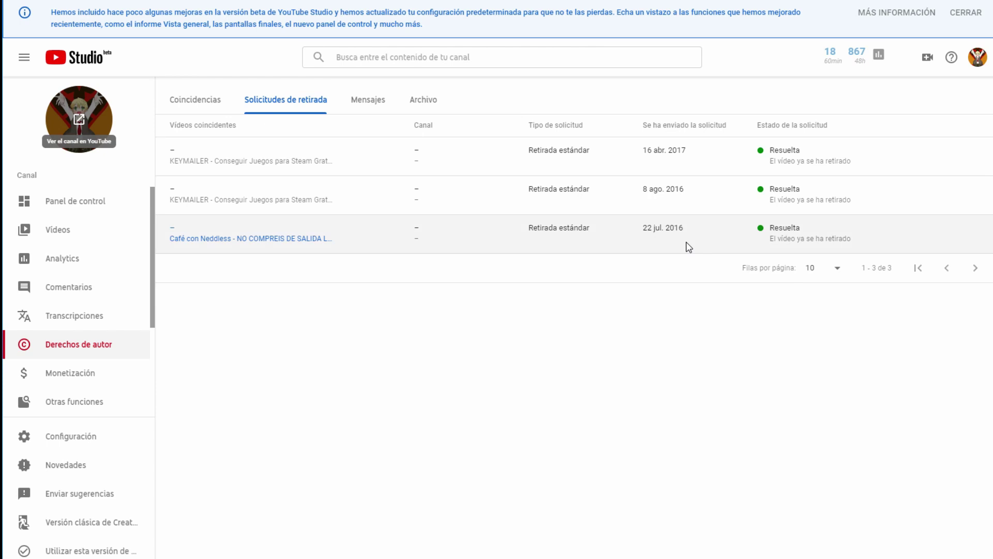
pyautogui.click(206, 99)
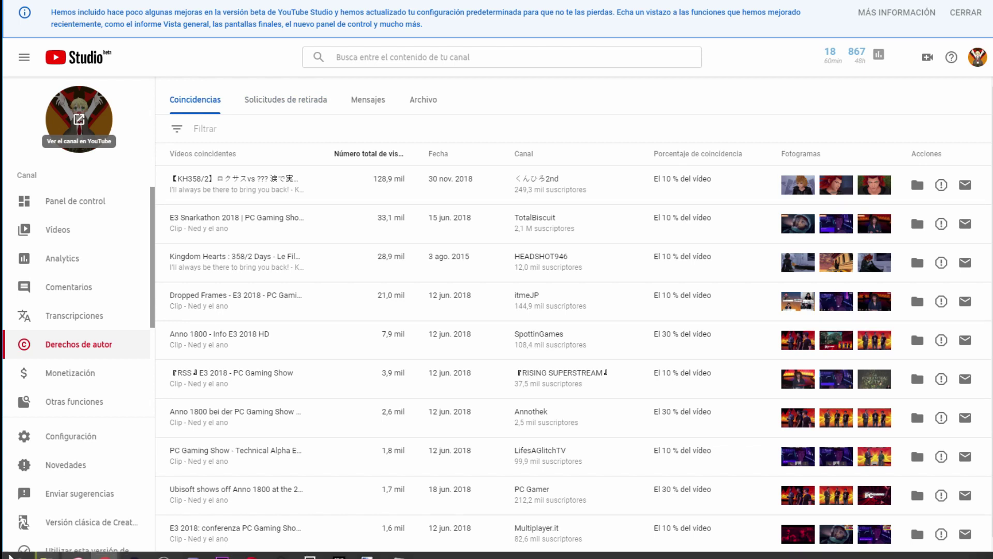
pyautogui.moveTo(64, 555)
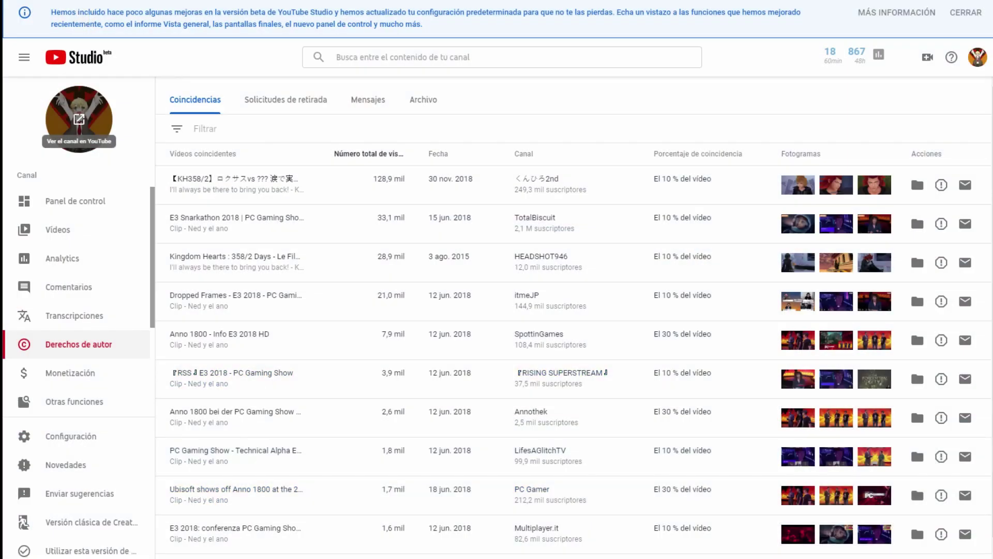
# Step: Switch to File Explorer and browse through the Videos Subidos folder
pyautogui.hotkey('alt', 'Tab')
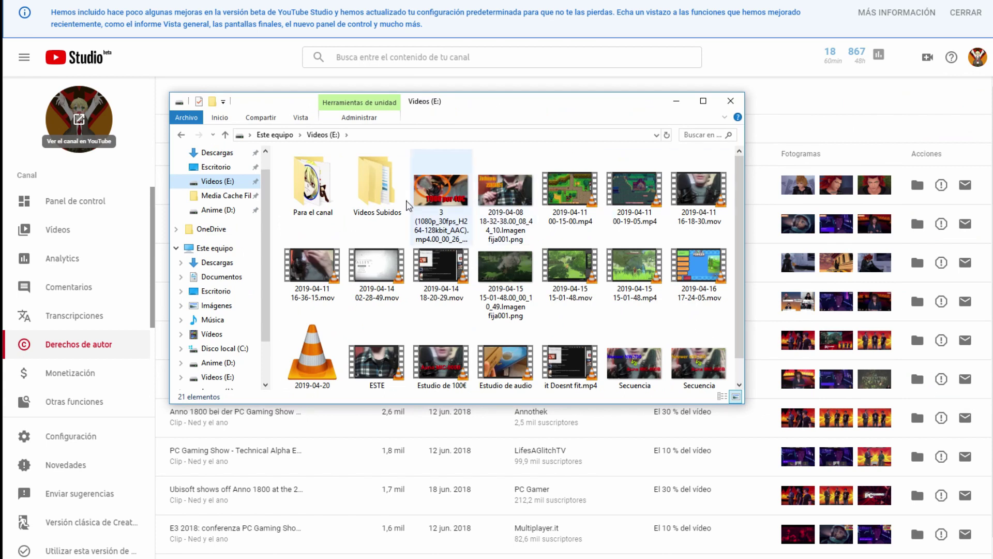
pyautogui.doubleClick(377, 181)
pyautogui.scroll(-3, 505, 227)
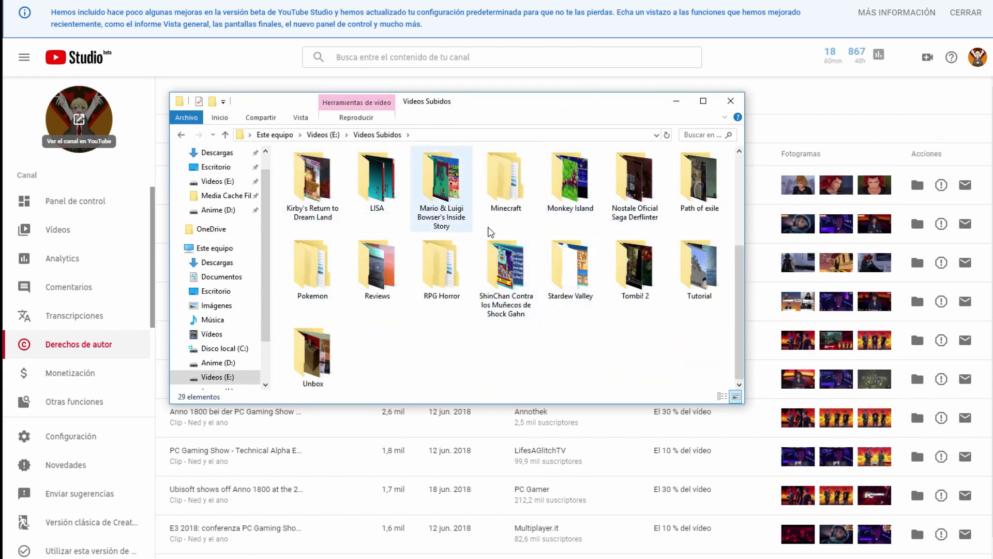
pyautogui.moveTo(457, 219)
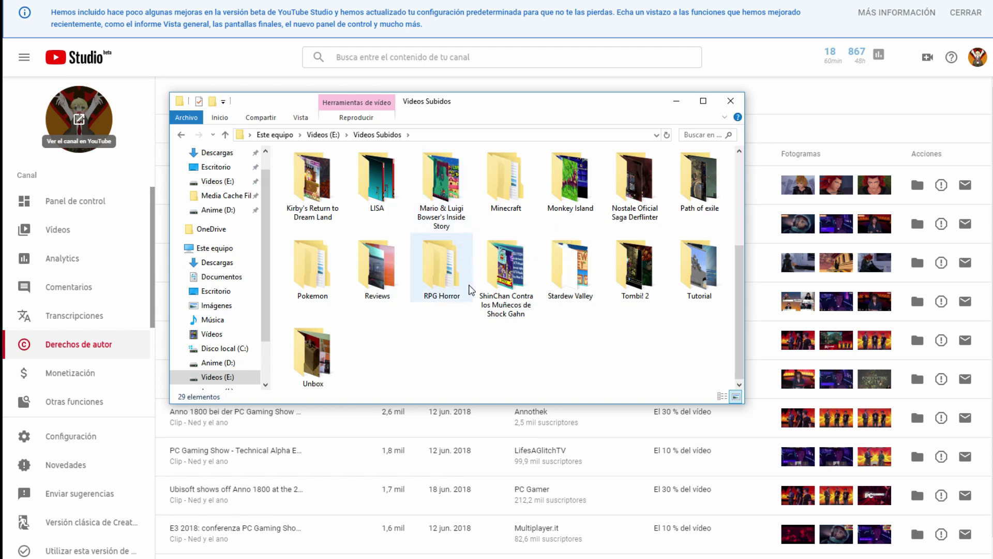
pyautogui.moveTo(471, 289)
pyautogui.scroll(2, 471, 289)
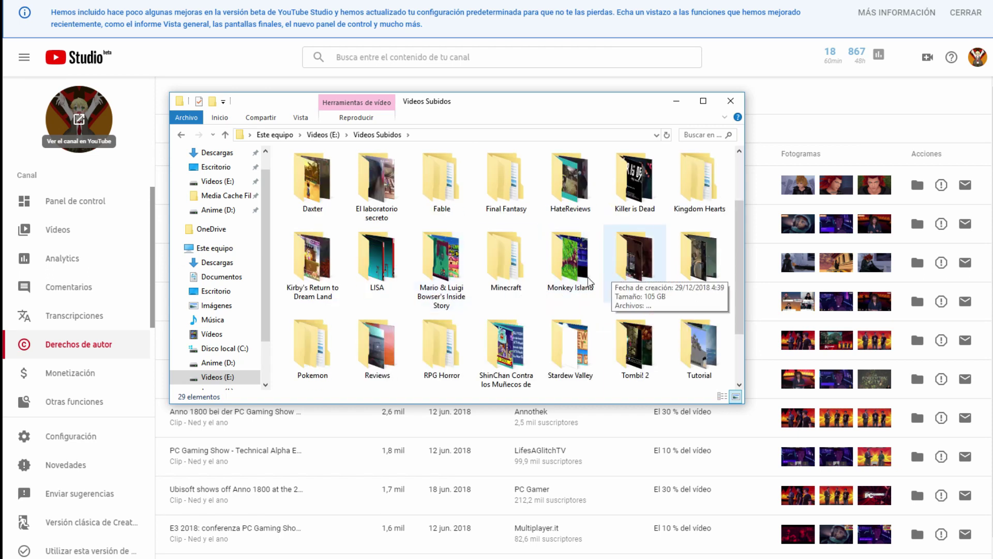
# Step: Go to Escritorio > subir CMT > cortos and select the Adobe Premiere animations video
pyautogui.click(220, 167)
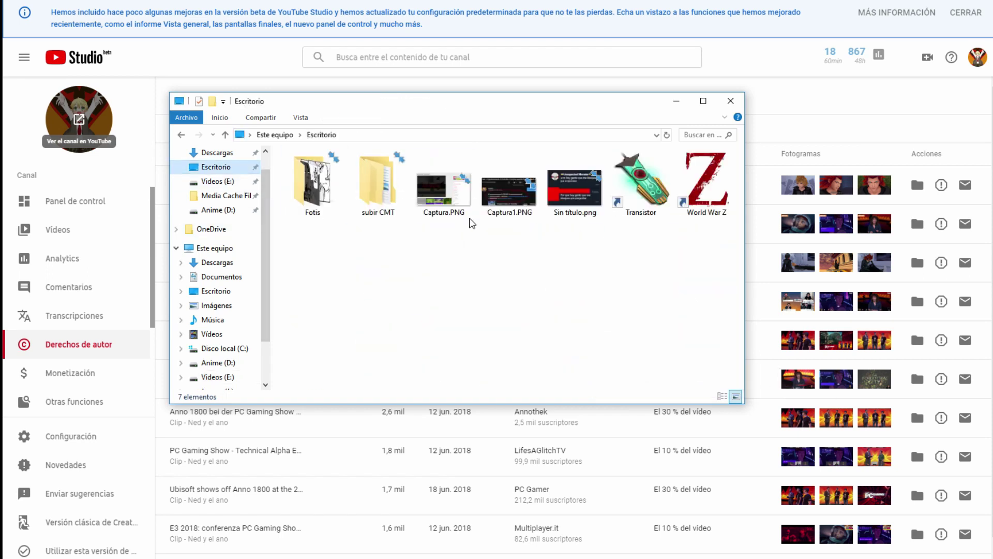
pyautogui.doubleClick(376, 201)
pyautogui.doubleClick(344, 171)
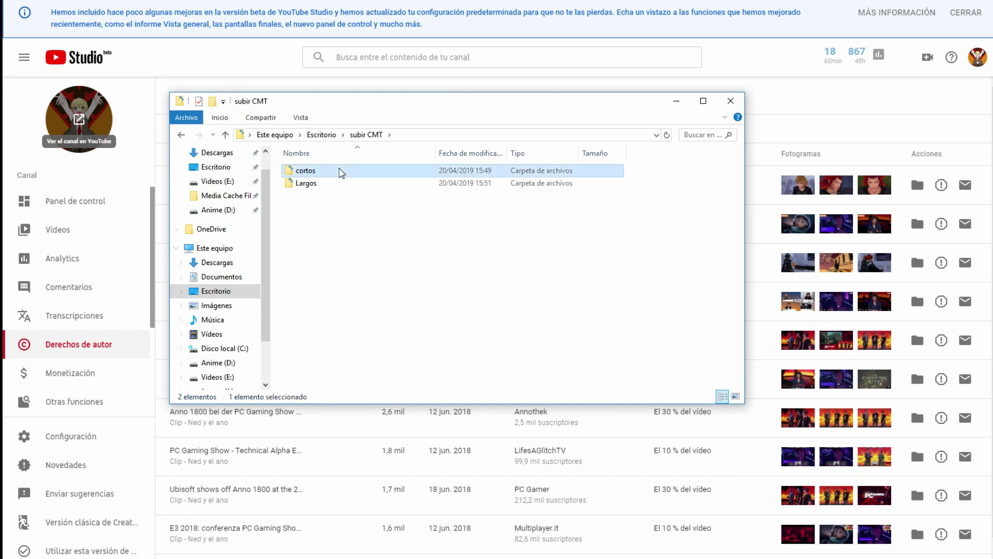
pyautogui.click(339, 243)
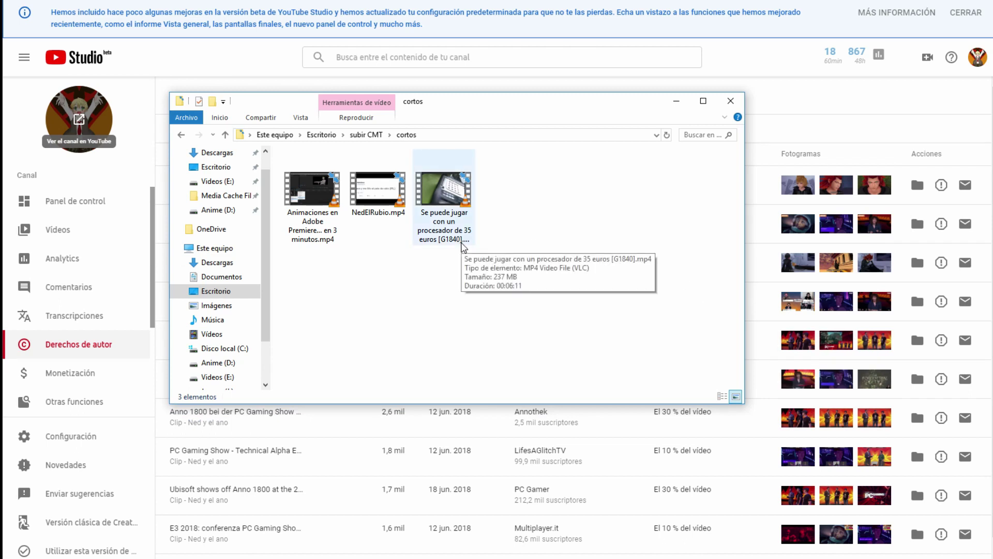
# Step: Open the Largos folder in subir CMT and bring up the paused copy progress
pyautogui.click(367, 134)
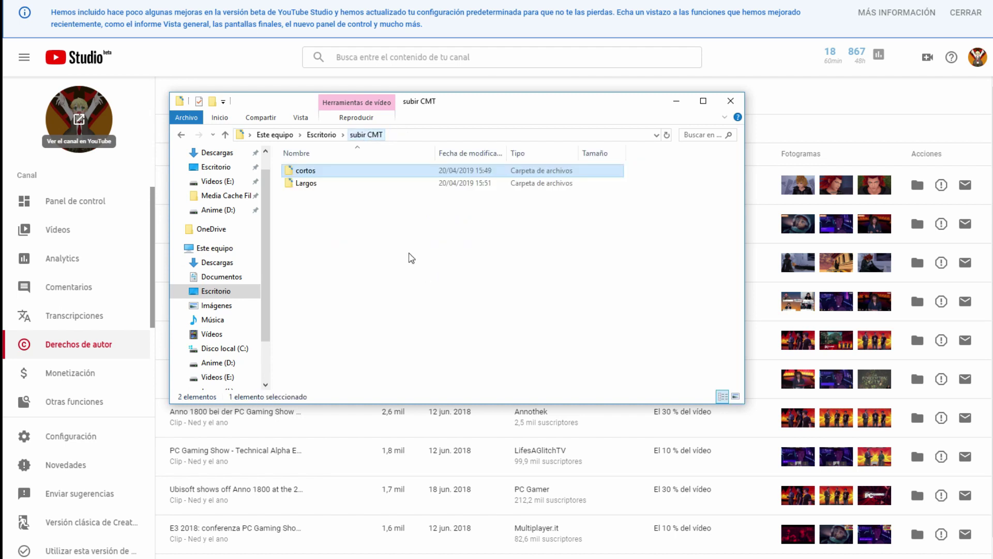
pyautogui.doubleClick(367, 182)
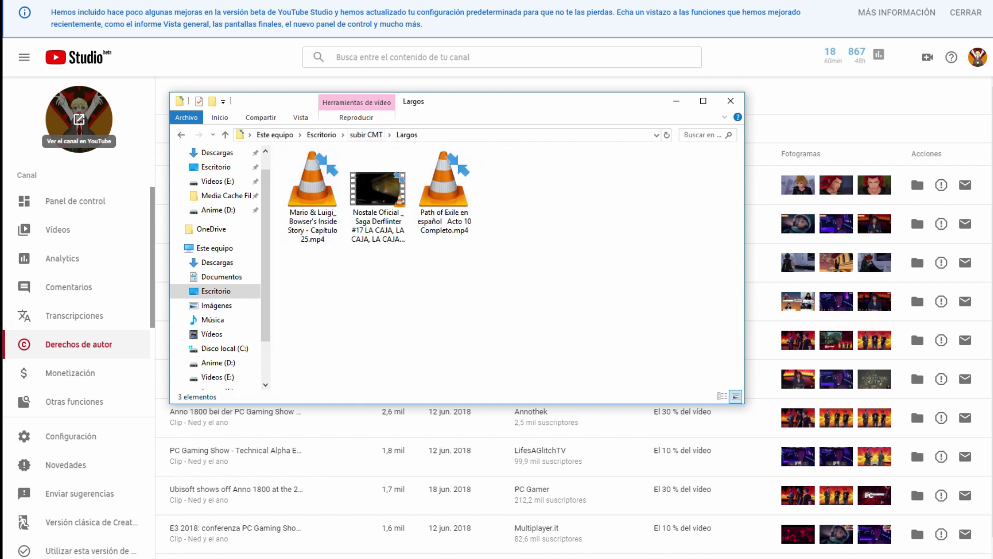
pyautogui.click(185, 527)
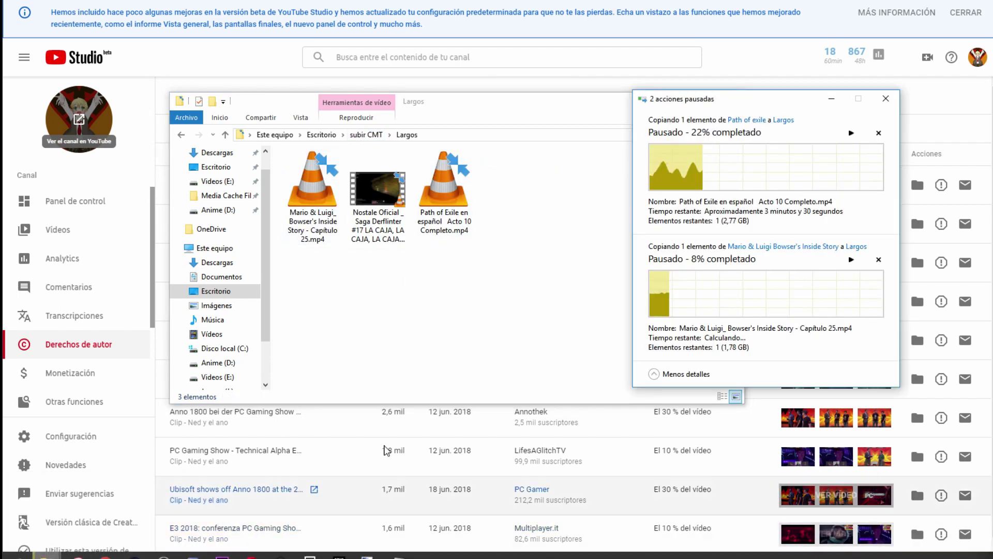
# Step: Drag the '2 acciones pausadas' copy progress window down and left, out of the way
pyautogui.moveTo(732, 103); pyautogui.dragTo(633, 137)
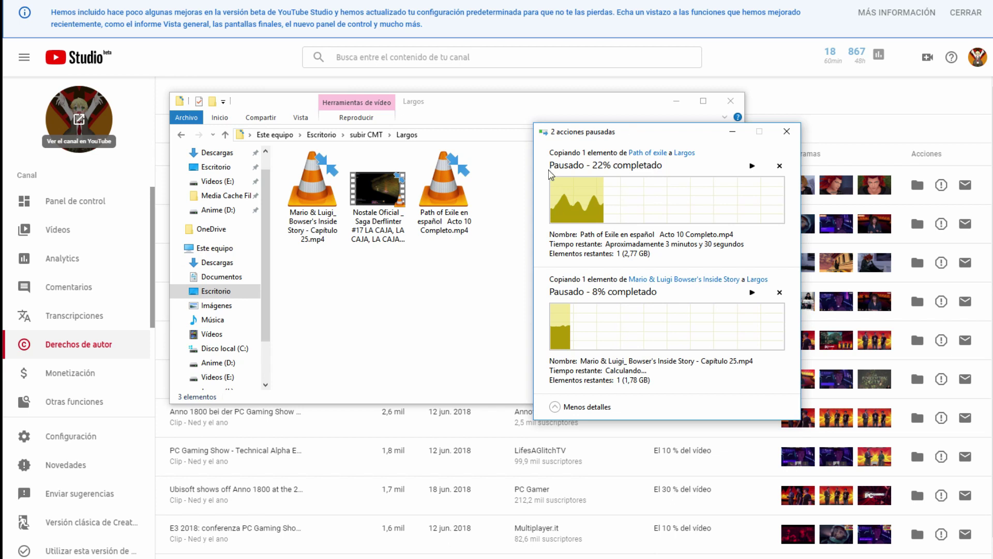
pyautogui.moveTo(628, 129); pyautogui.dragTo(612, 172)
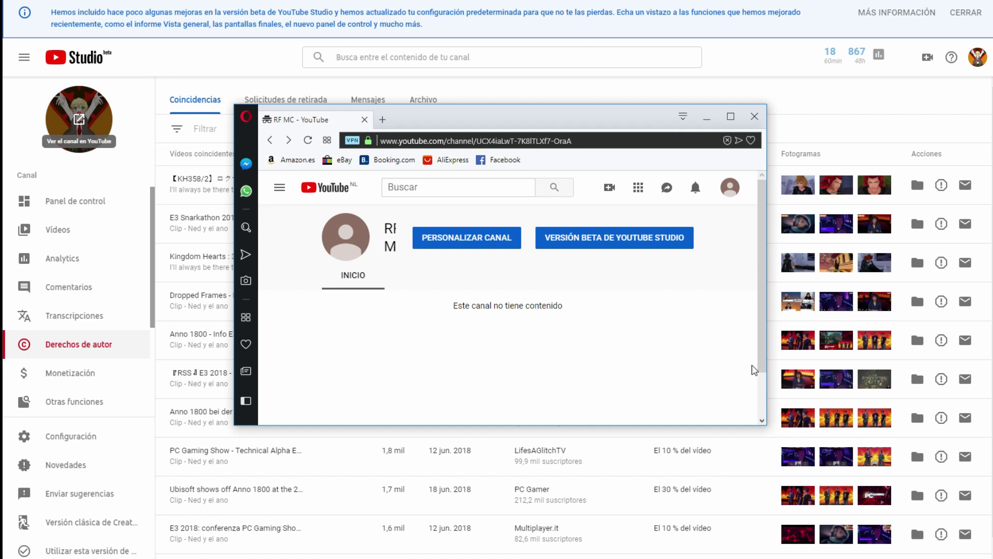
# Step: Resize the browser window wider and taller and move it up and left
pyautogui.moveTo(766, 381); pyautogui.dragTo(882, 383)
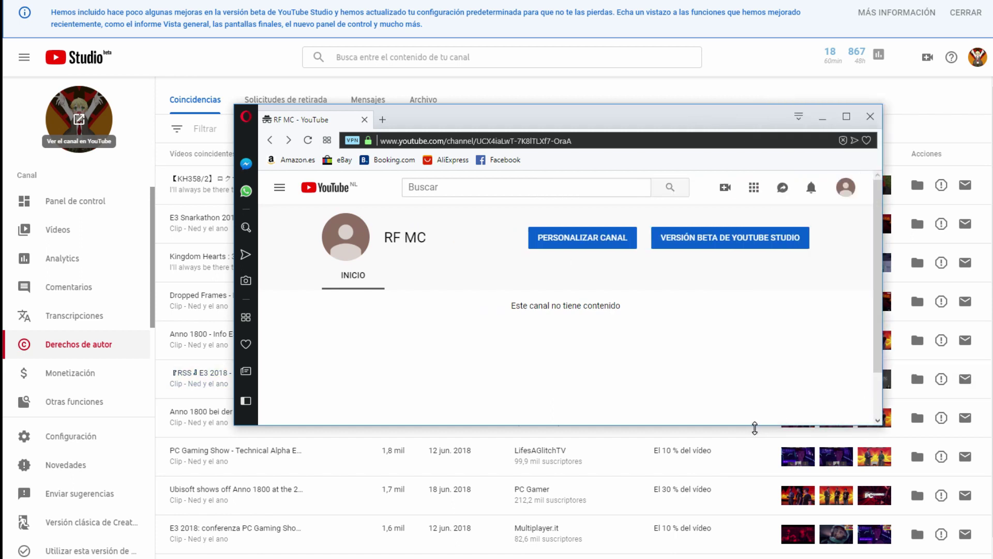
pyautogui.moveTo(755, 426); pyautogui.dragTo(761, 495)
pyautogui.moveTo(632, 111); pyautogui.dragTo(597, 68)
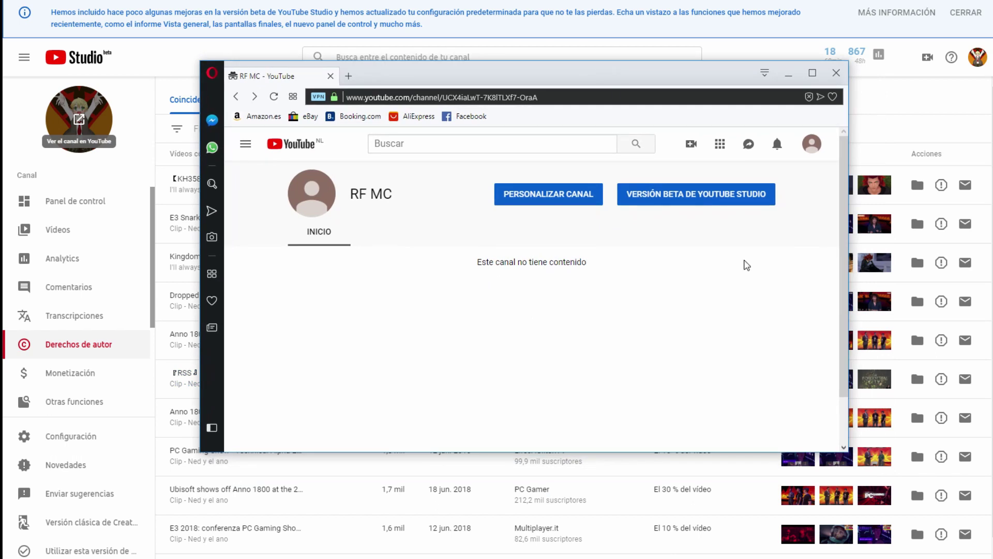
pyautogui.moveTo(702, 451); pyautogui.dragTo(699, 482)
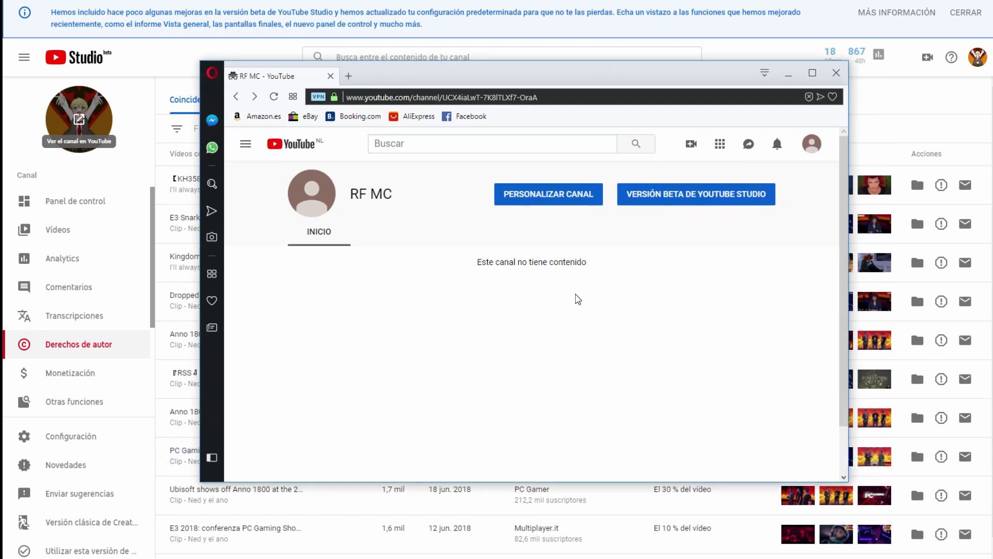
# Step: Switch this second channel to the new YouTube Studio from its account menu and reload
pyautogui.click(811, 145)
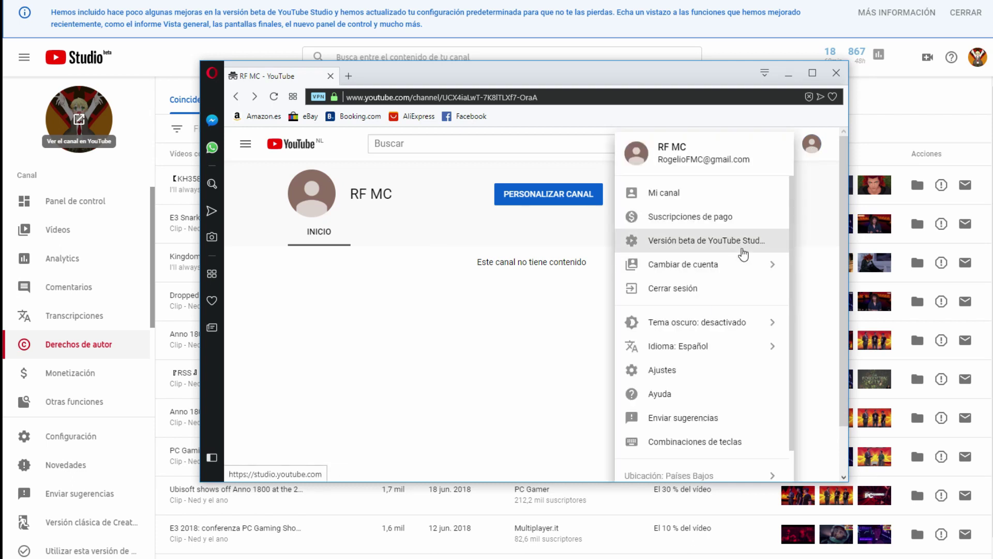
pyautogui.click(743, 252)
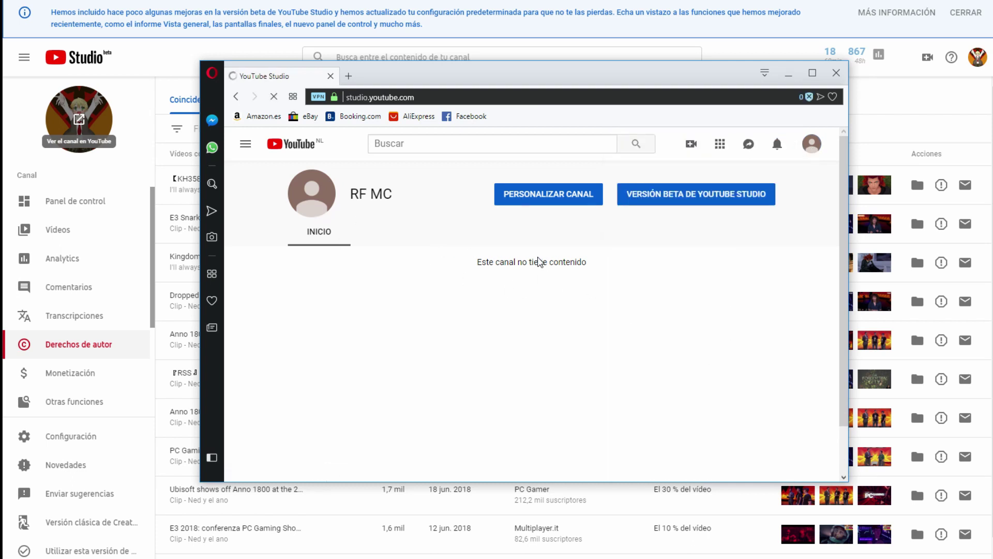
pyautogui.moveTo(46, 553)
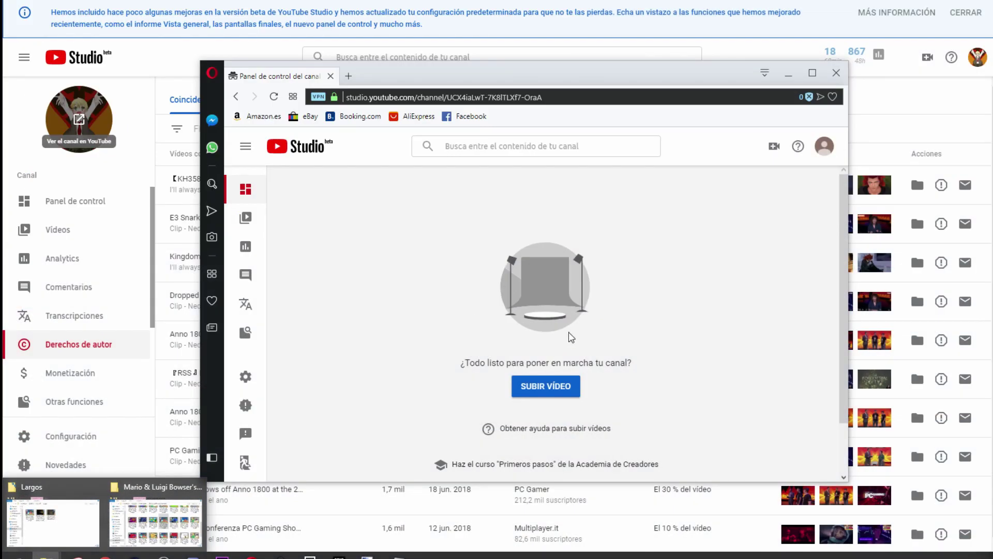
pyautogui.press('F5')
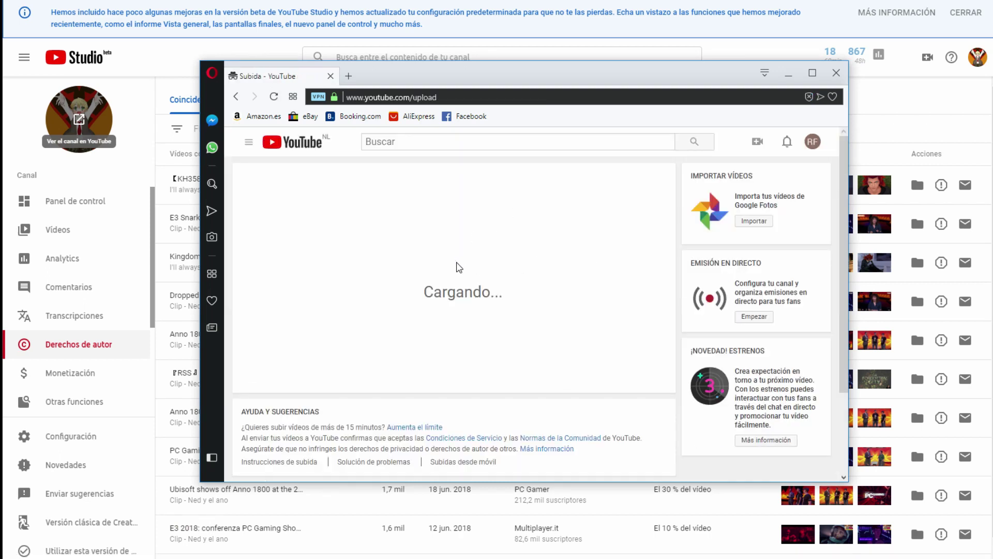
# Step: Start an upload, browse to subir CMT > cortos, and play the Animaciones en Adobe Premiere video
pyautogui.click(456, 256)
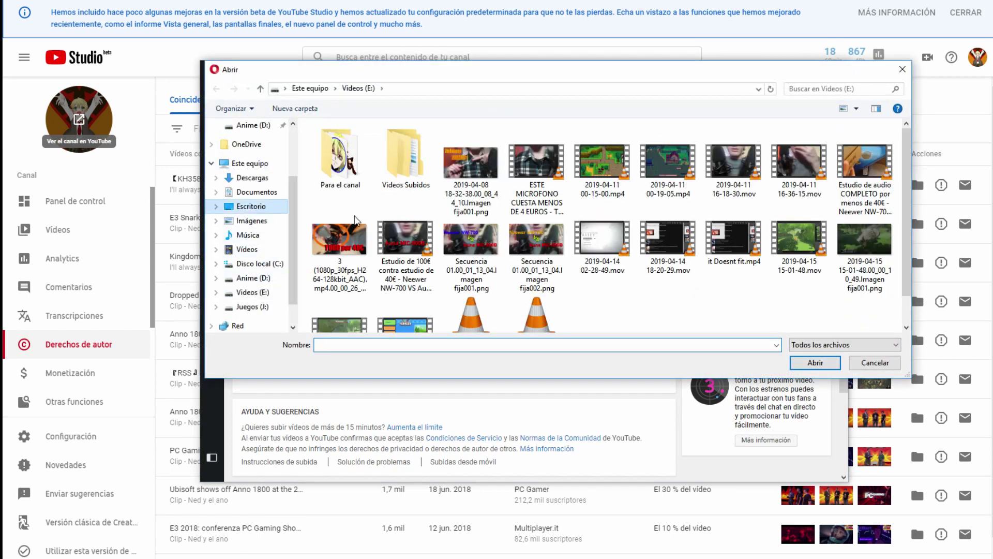
pyautogui.doubleClick(406, 164)
pyautogui.doubleClick(393, 142)
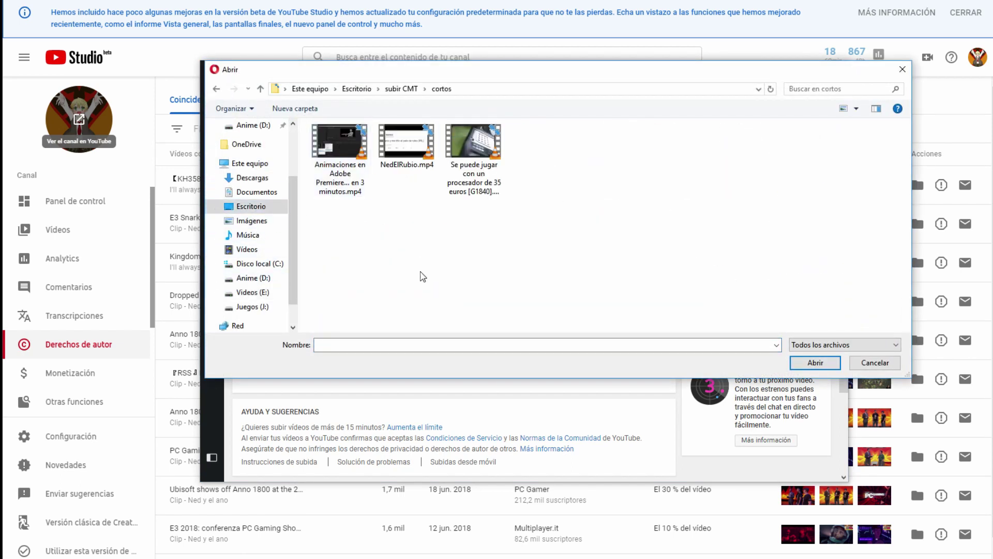
pyautogui.click(352, 186)
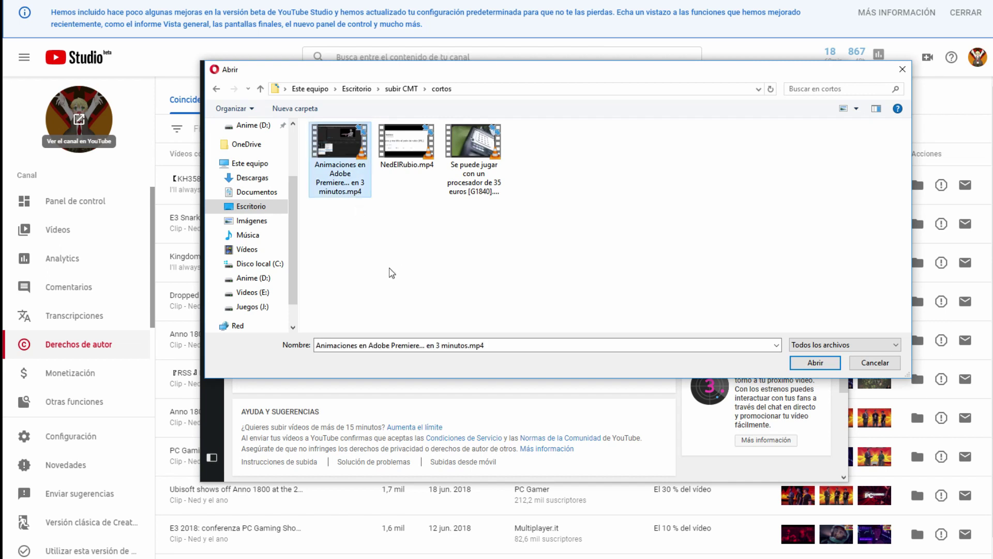
pyautogui.rightClick(355, 154)
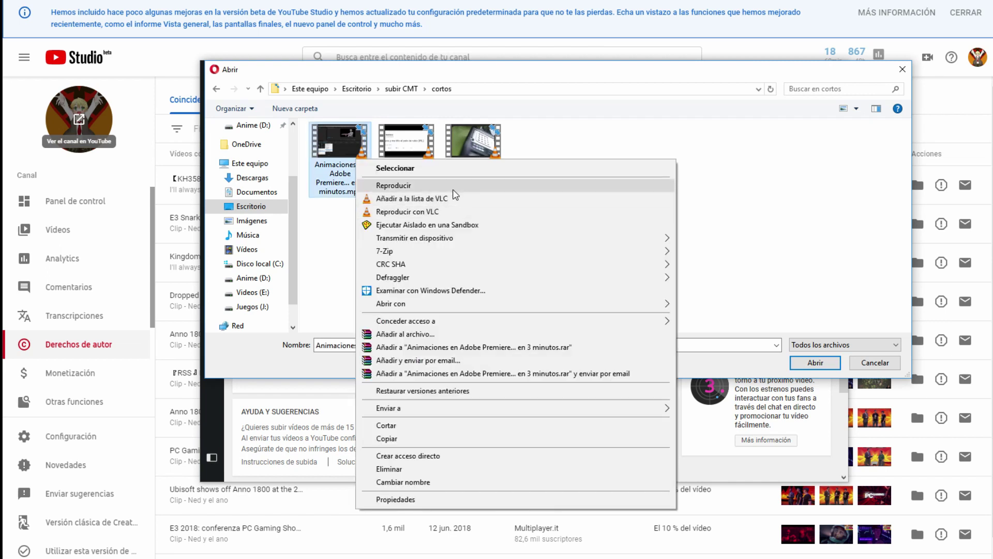
pyautogui.click(455, 192)
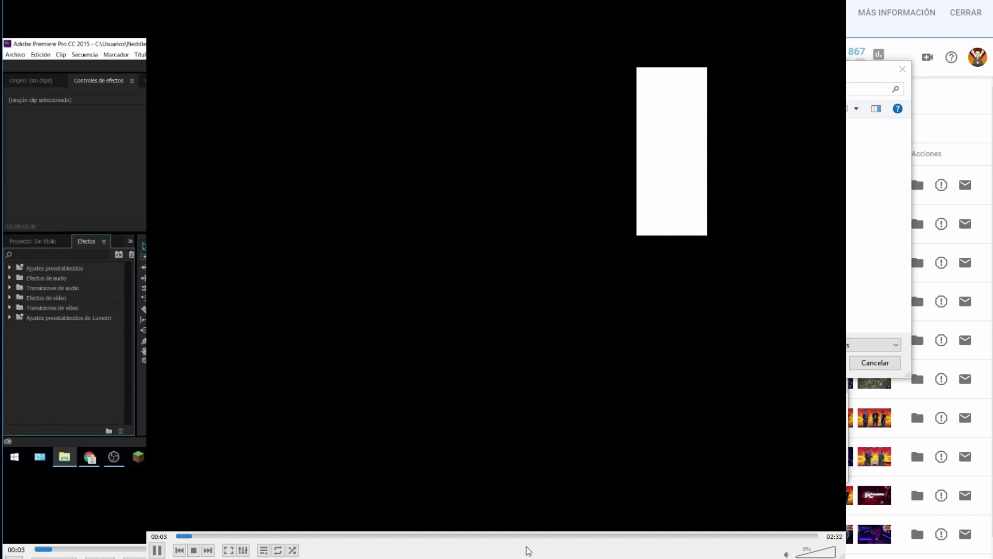
# Step: Skim the Premiere tutorial ahead to about 1:45 and 2:09, toggling full screen on and off
pyautogui.moveTo(524, 535); pyautogui.dragTo(623, 536)
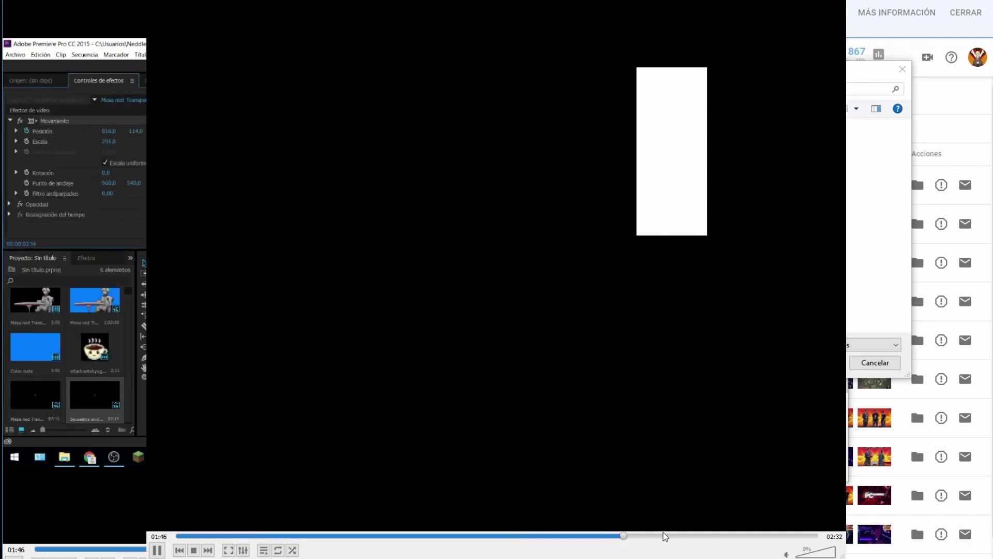
pyautogui.click(720, 536)
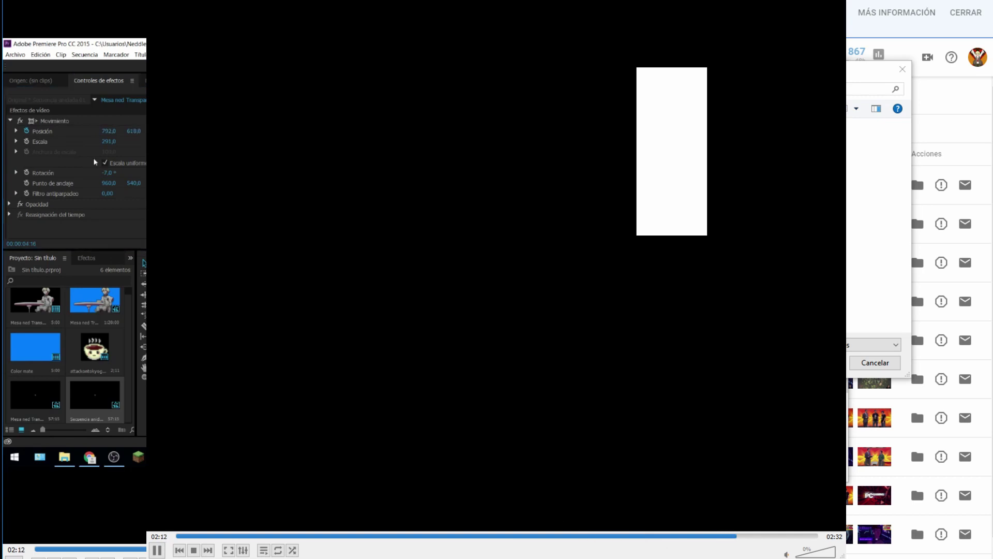
pyautogui.doubleClick(665, 234)
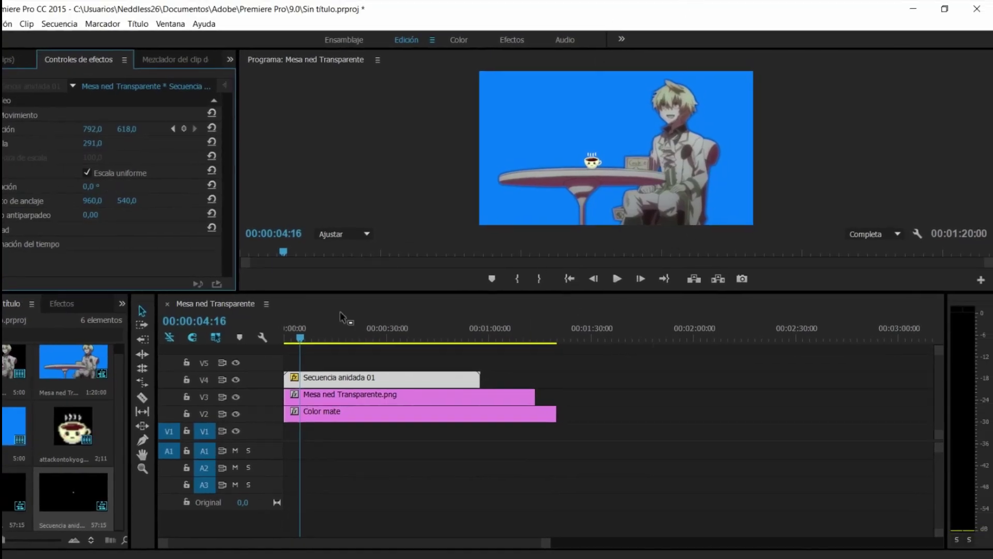
pyautogui.press('Escape')
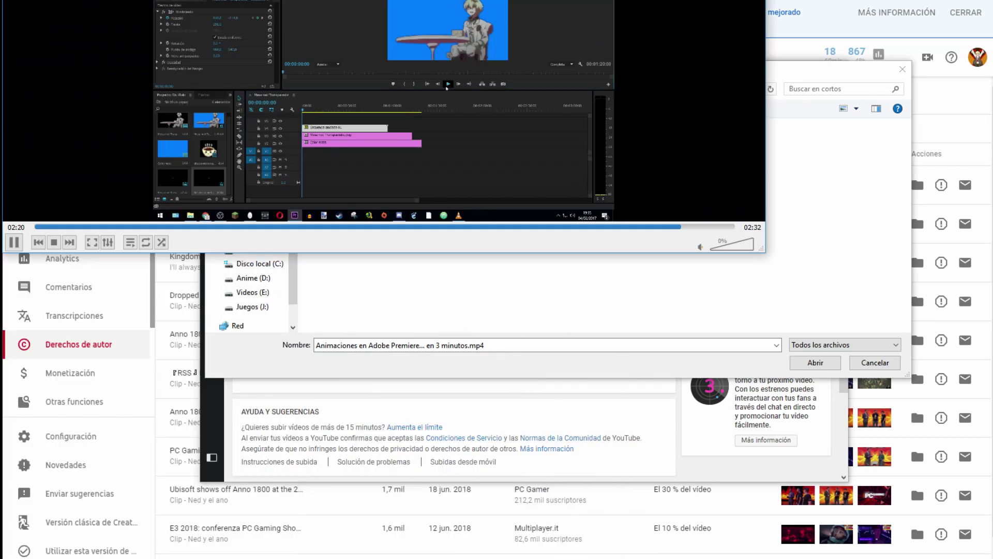
pyautogui.press('f')
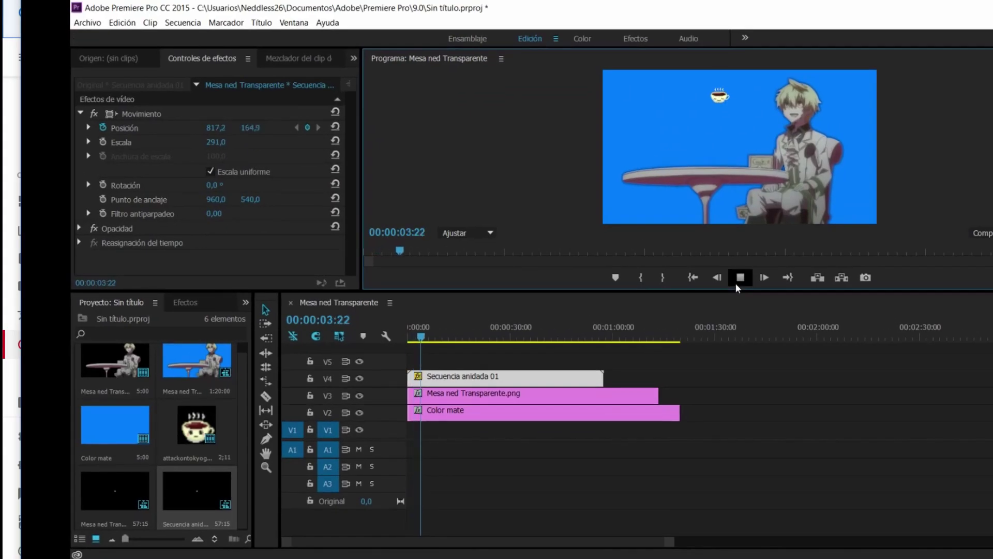
pyautogui.press('Escape')
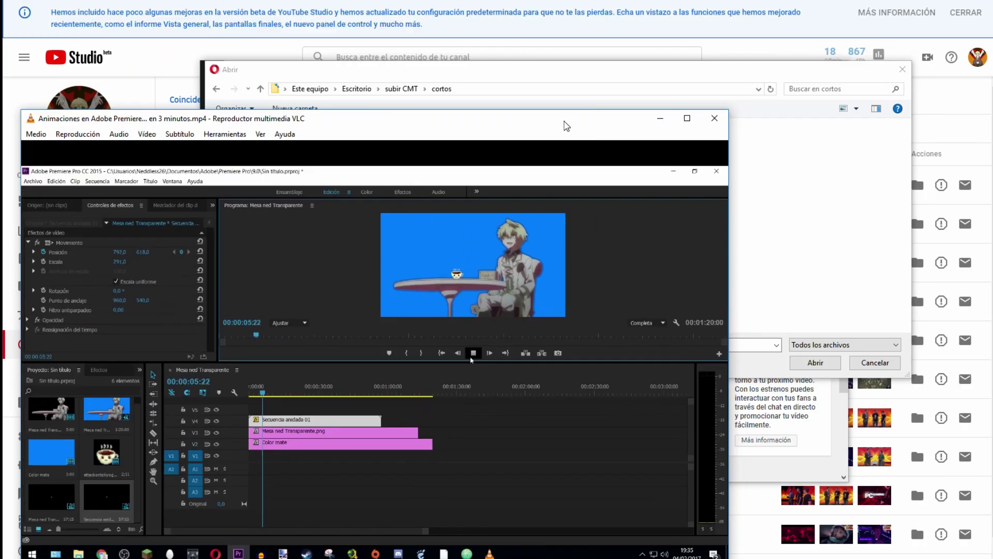
# Step: Reposition VLC, jump back to about 1:28, 0:30 and 0:17, then close the player
pyautogui.moveTo(567, 126); pyautogui.dragTo(652, 1)
pyautogui.click(511, 455)
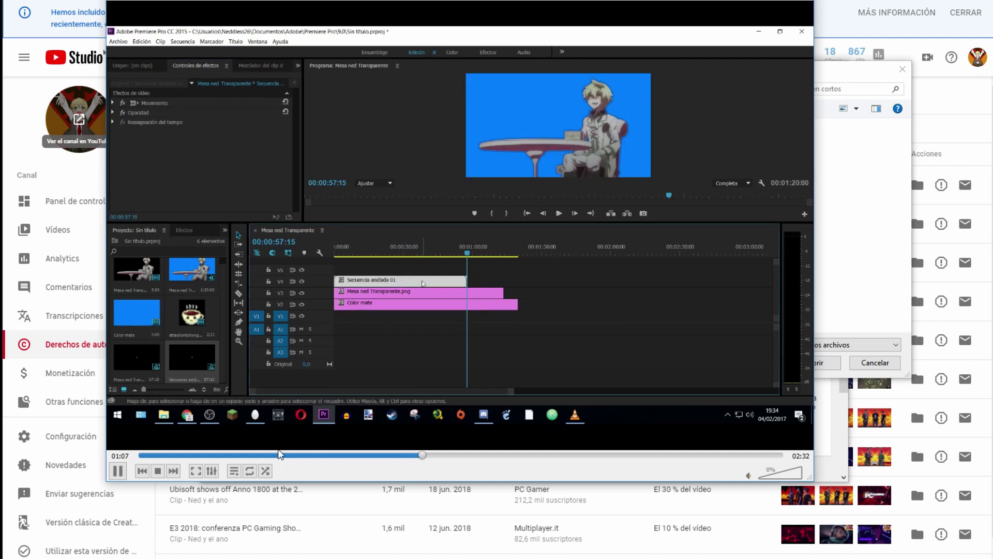
pyautogui.click(267, 457)
pyautogui.click(209, 457)
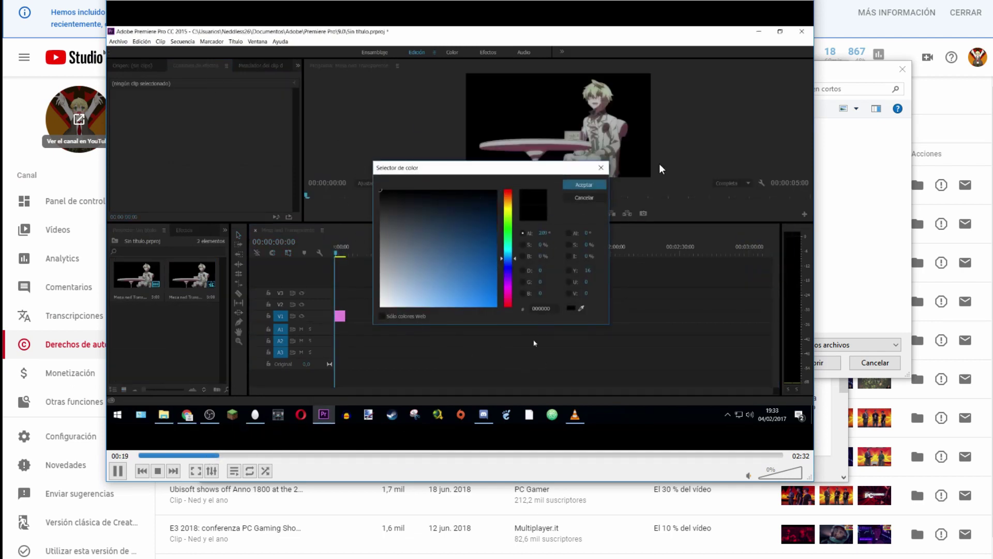
pyautogui.hotkey('alt', 'F4')
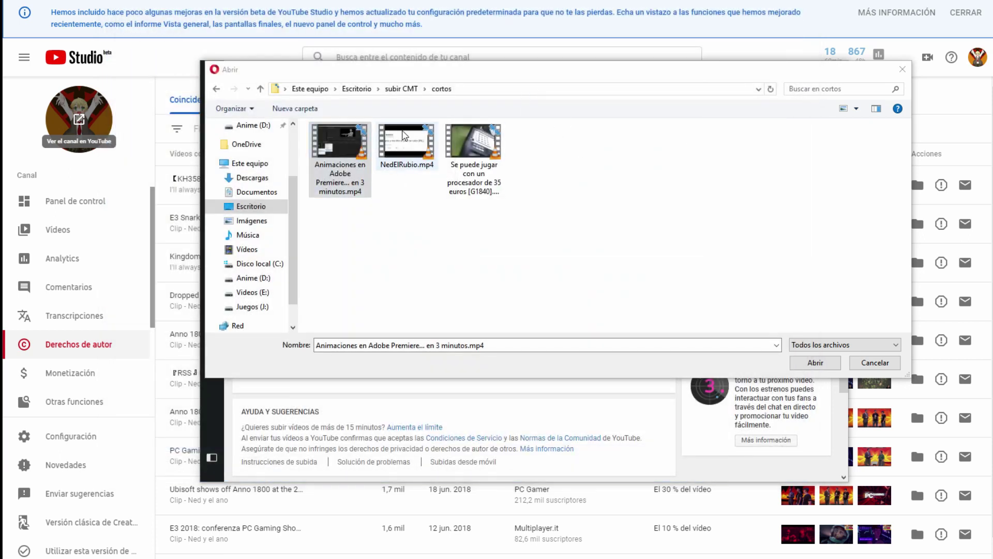
# Step: Shift the Abrir dialog aside and back, then add NedElRubio.mp4 as a second upload
pyautogui.moveTo(531, 72); pyautogui.dragTo(837, 149)
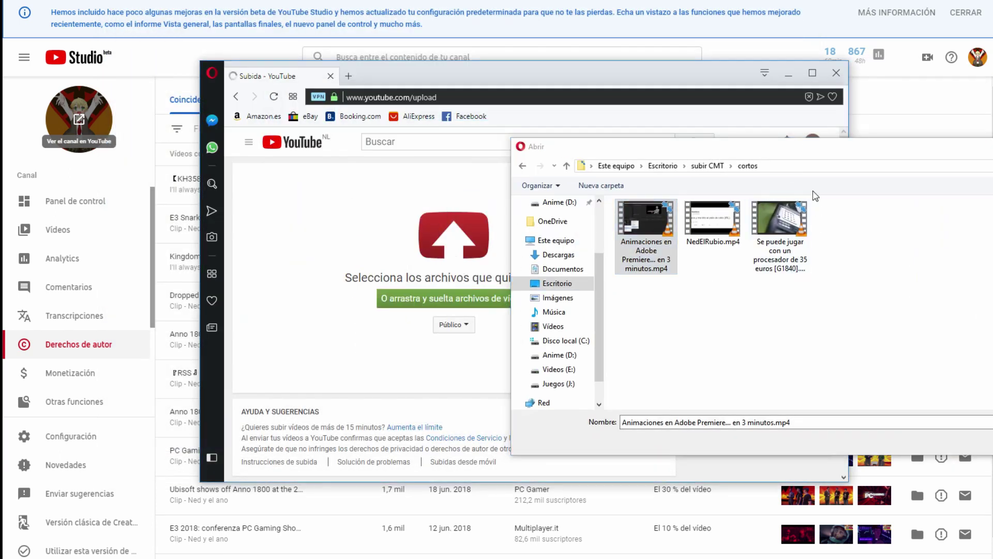
pyautogui.moveTo(721, 144); pyautogui.dragTo(980, 141)
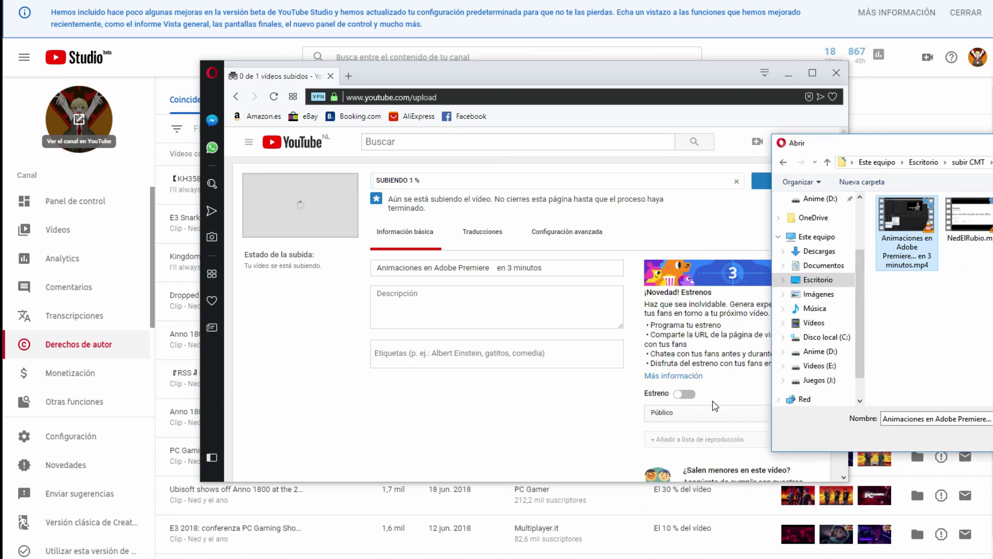
pyautogui.moveTo(989, 147); pyautogui.dragTo(508, 102)
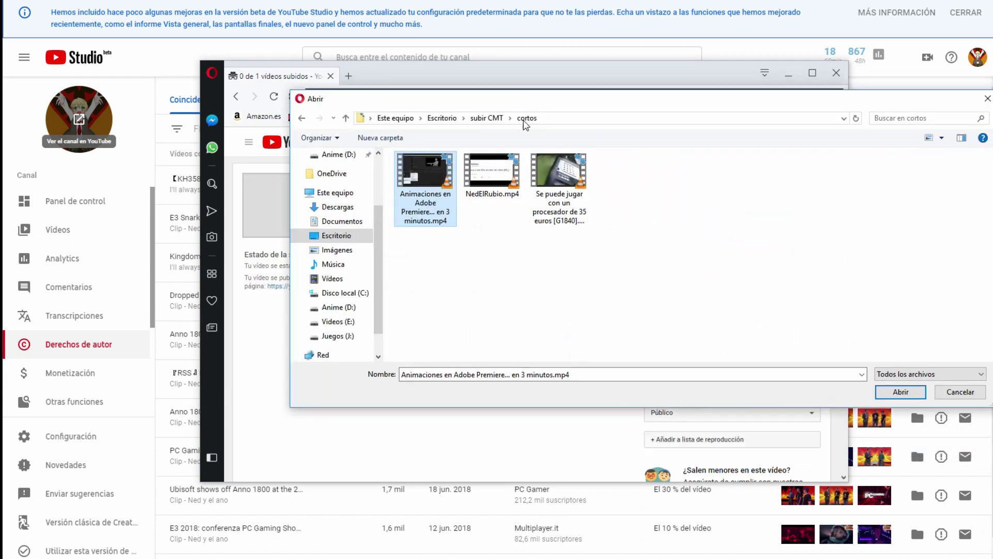
pyautogui.doubleClick(495, 186)
# Step: Expand the NedElRubio upload's details, set visibility to Oculto, and save with Listo
pyautogui.scroll(-10, 566, 277)
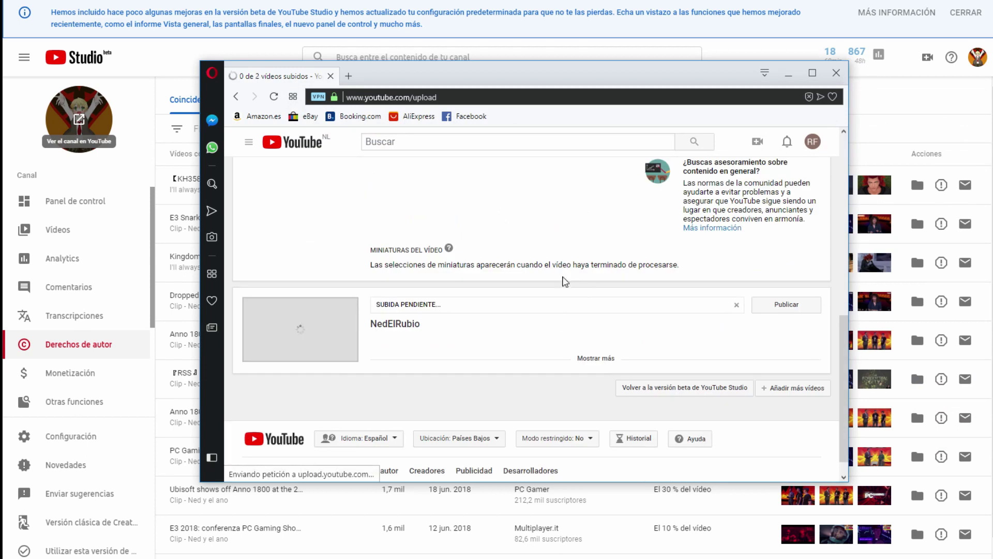
pyautogui.click(594, 362)
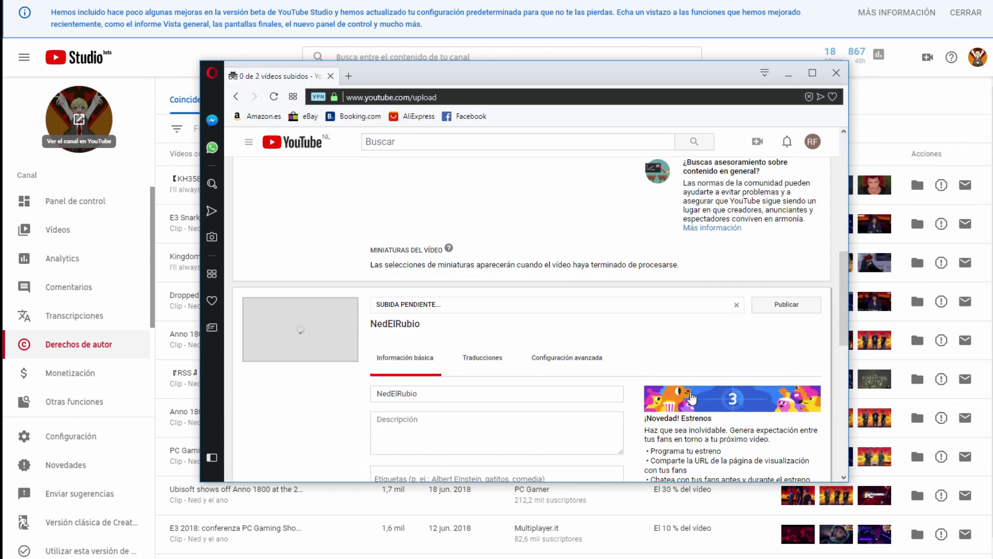
pyautogui.scroll(-5, 672, 274)
pyautogui.click(678, 281)
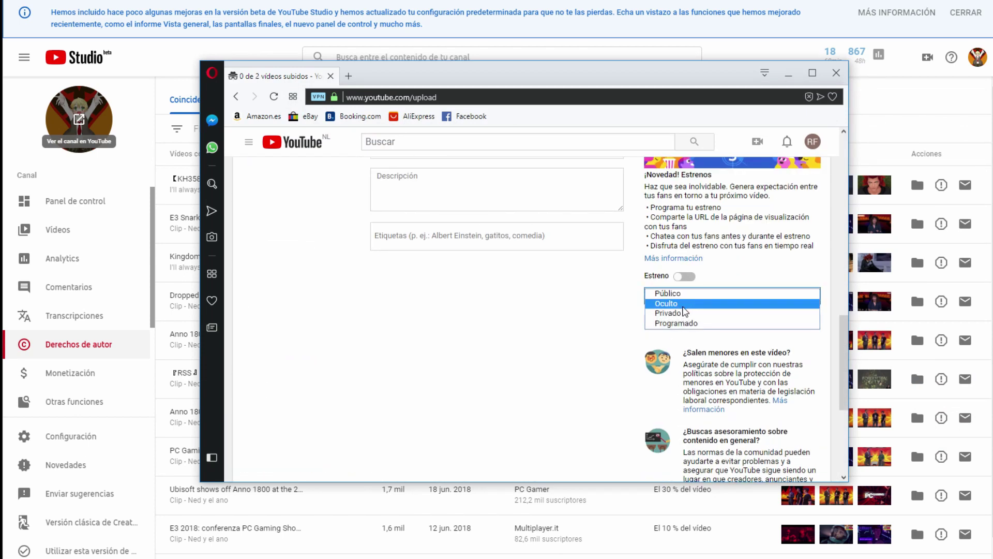
pyautogui.click(683, 306)
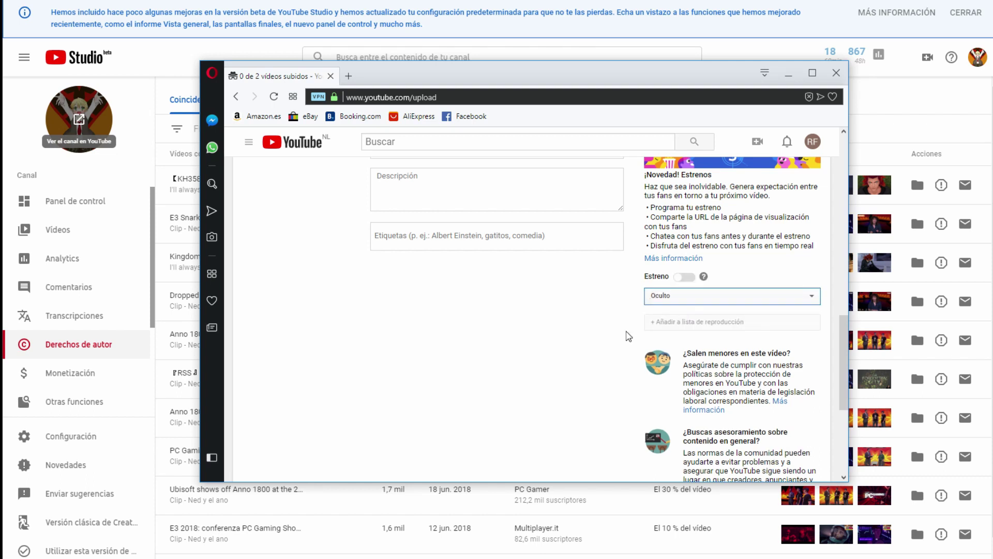
pyautogui.scroll(9, 667, 323)
pyautogui.scroll(-6, 793, 257)
pyautogui.click(787, 245)
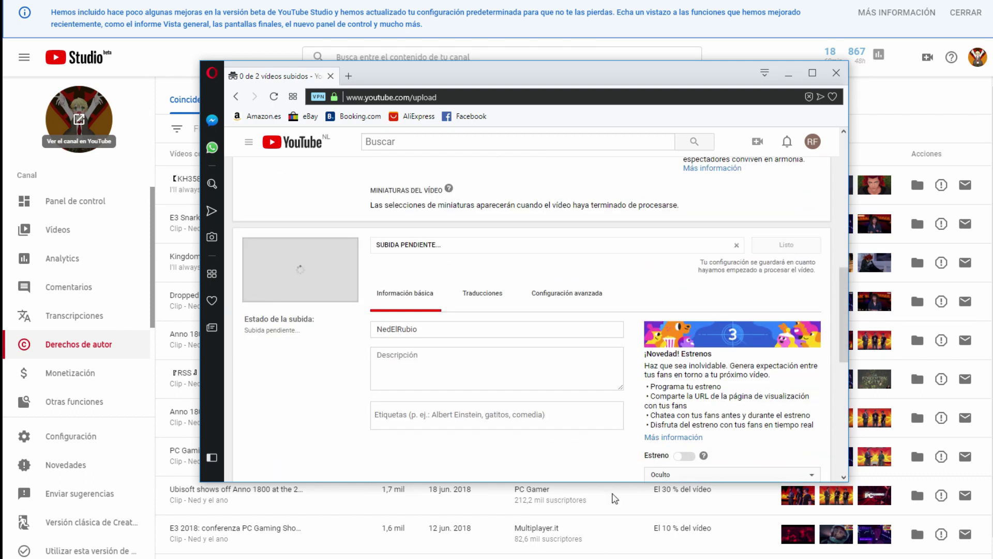
# Step: In Explorer, go from Largos to subir CMT > cortos and open NedElRubio.mp4 in VLC
pyautogui.moveTo(47, 555)
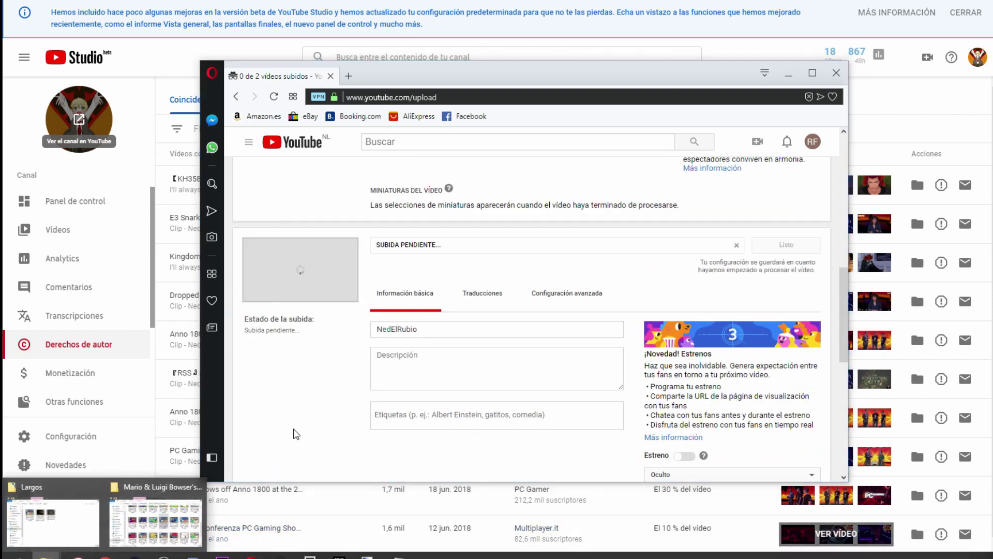
pyautogui.click(155, 512)
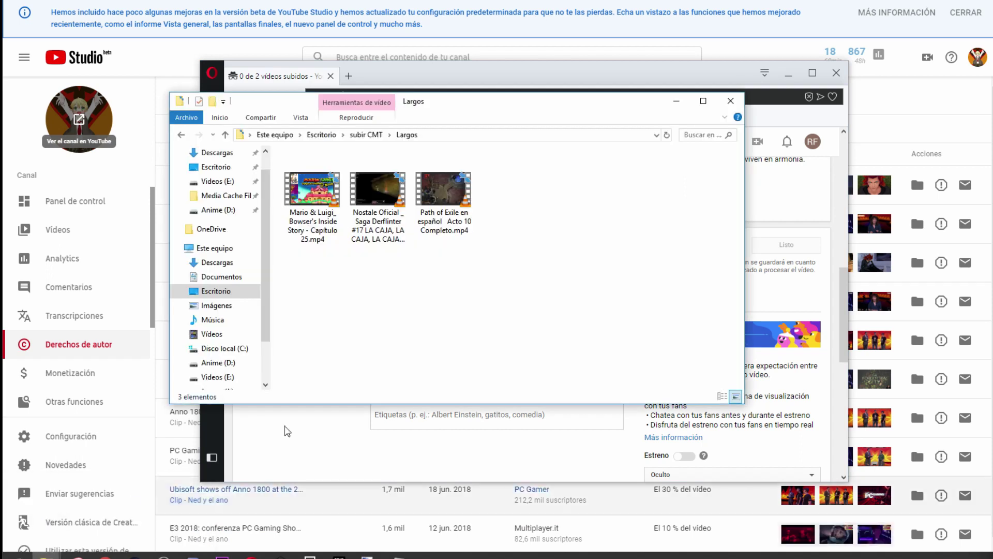
pyautogui.click(367, 135)
pyautogui.doubleClick(310, 168)
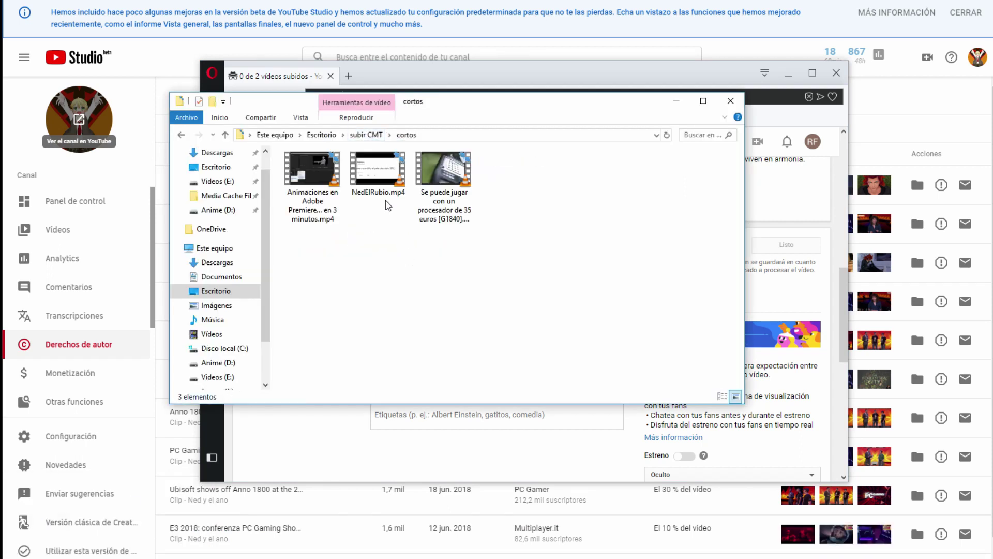
pyautogui.click(379, 184)
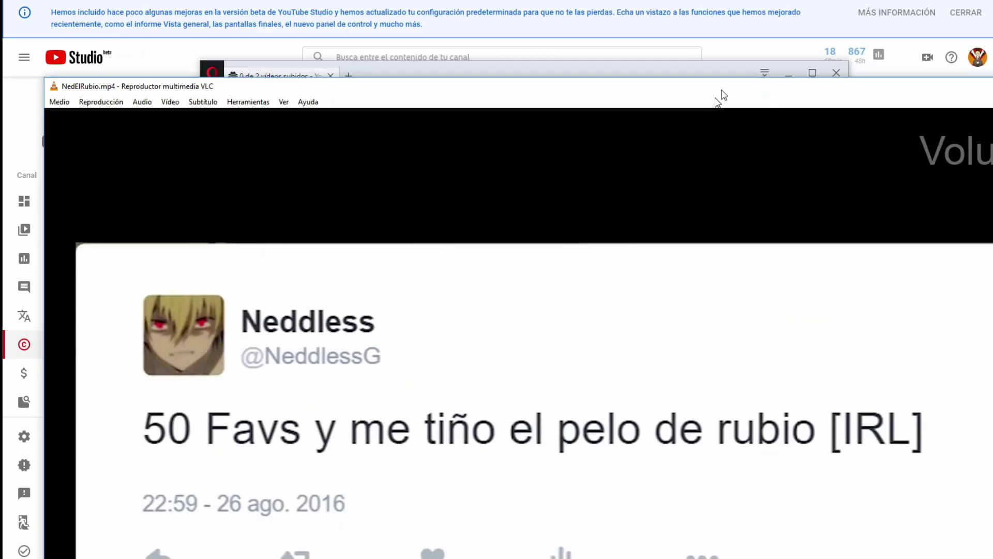
# Step: Move and shrink the VLC window, skip to about 1:02, then close the player
pyautogui.moveTo(720, 95); pyautogui.dragTo(432, 5)
pyautogui.moveTo(898, 115); pyautogui.dragTo(613, 109)
pyautogui.moveTo(501, 5); pyautogui.dragTo(751, 22)
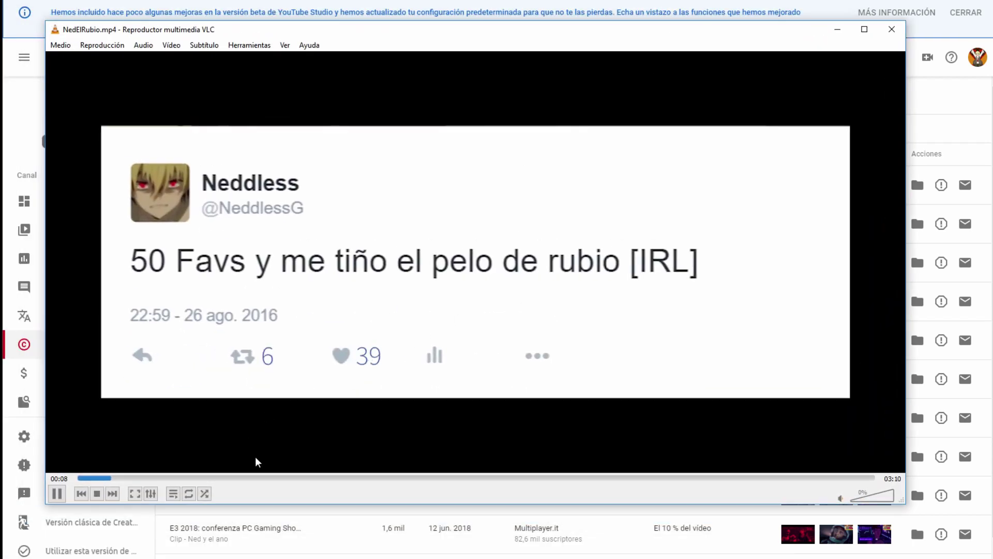
pyautogui.click(337, 477)
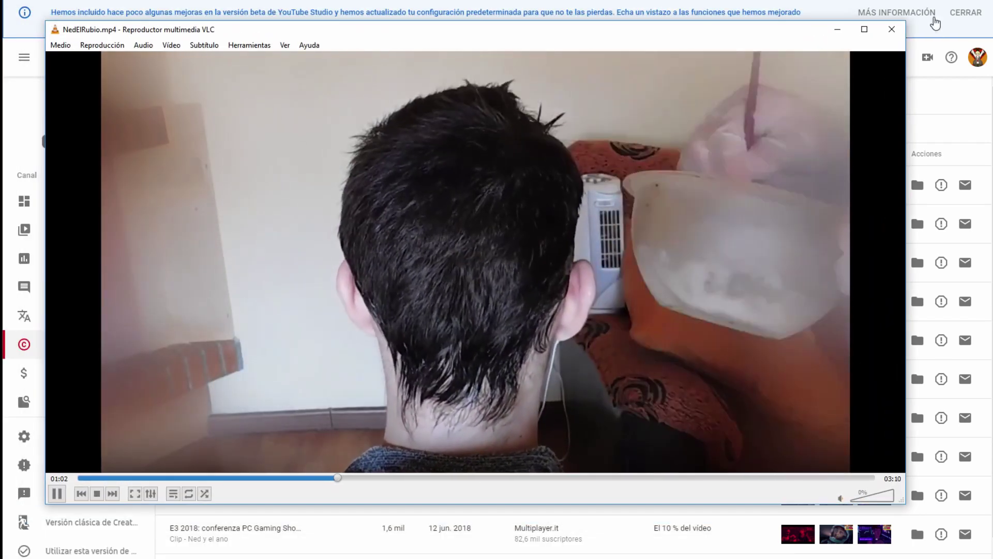
pyautogui.click(891, 29)
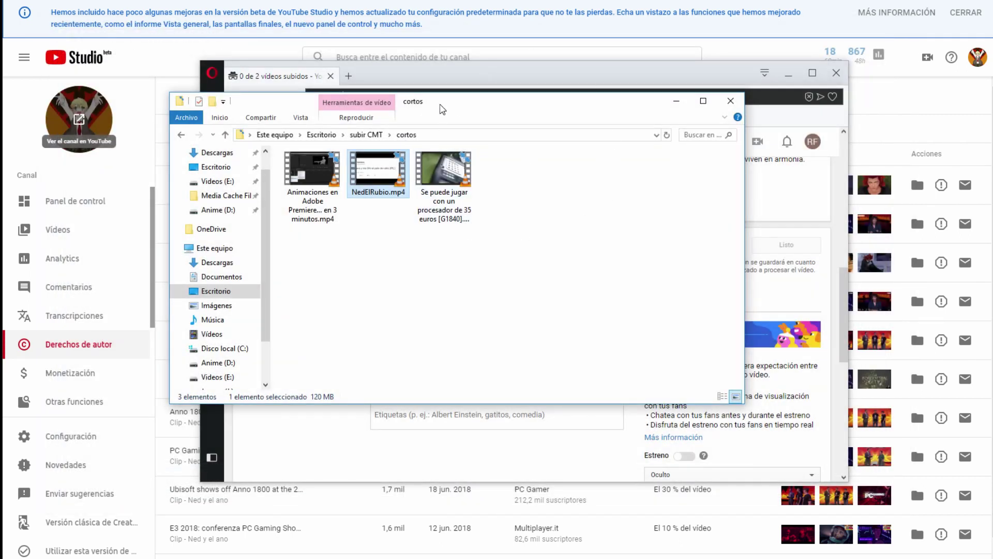
# Step: Play the 35-euro G1840 processor video in VLC, jump to about minute four, then close it
pyautogui.moveTo(442, 109); pyautogui.dragTo(745, 77)
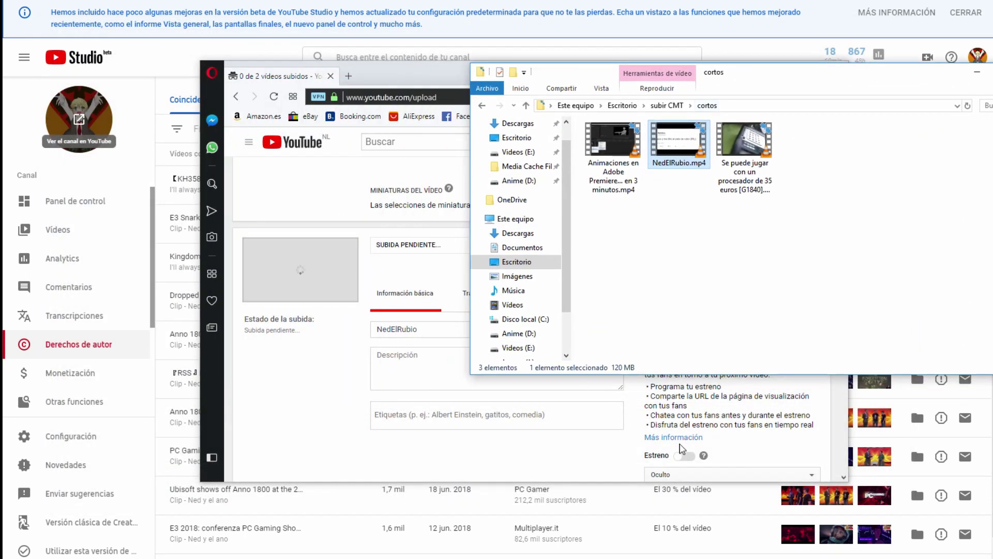
pyautogui.scroll(-2, 681, 449)
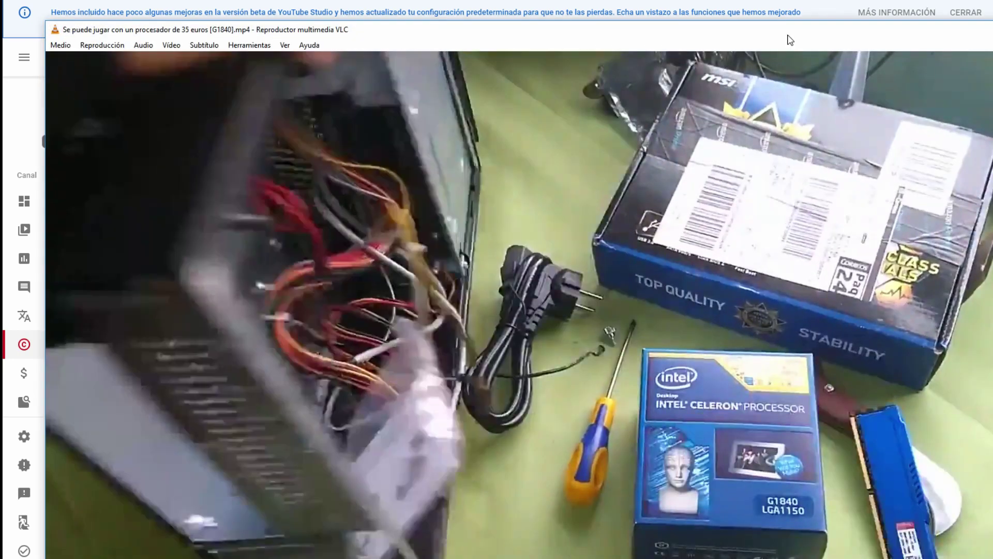
pyautogui.moveTo(787, 40); pyautogui.dragTo(681, 39)
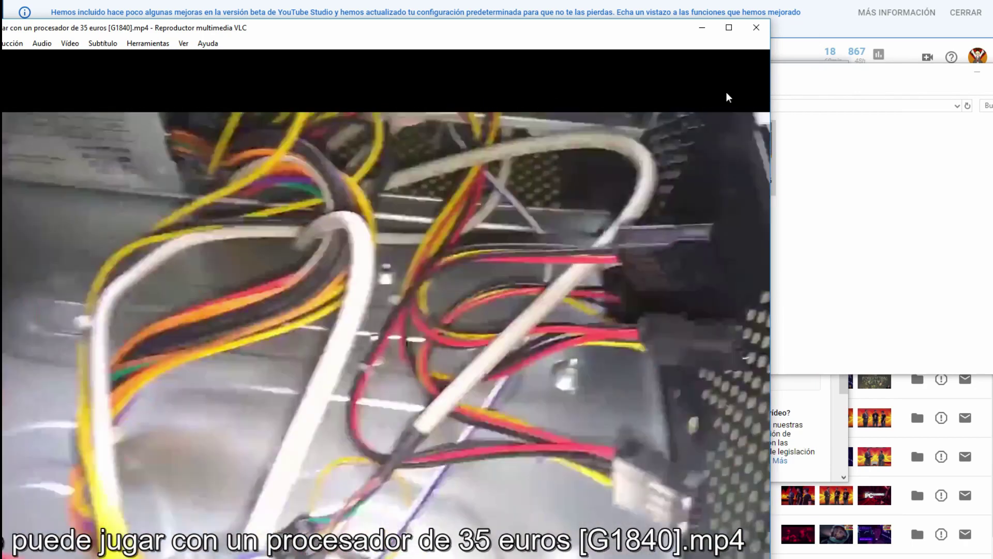
pyautogui.moveTo(728, 97); pyautogui.dragTo(723, 5)
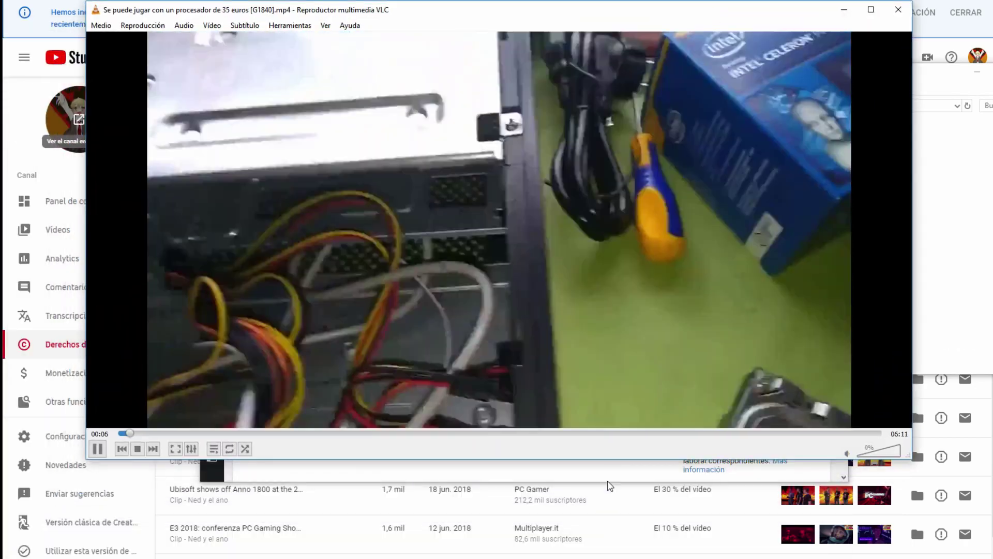
pyautogui.click(584, 433)
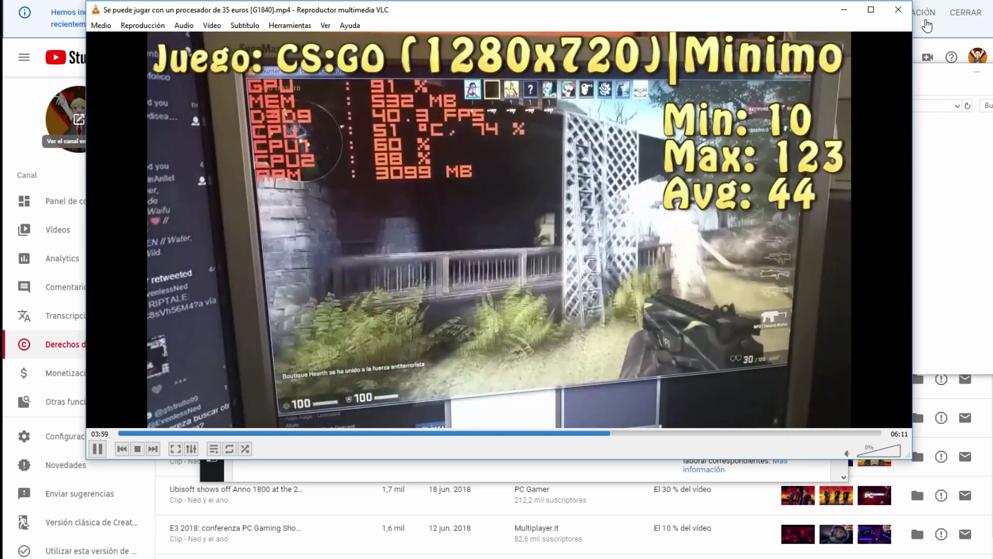
pyautogui.hotkey('alt', 'F4')
pyautogui.moveTo(703, 72); pyautogui.dragTo(992, 85)
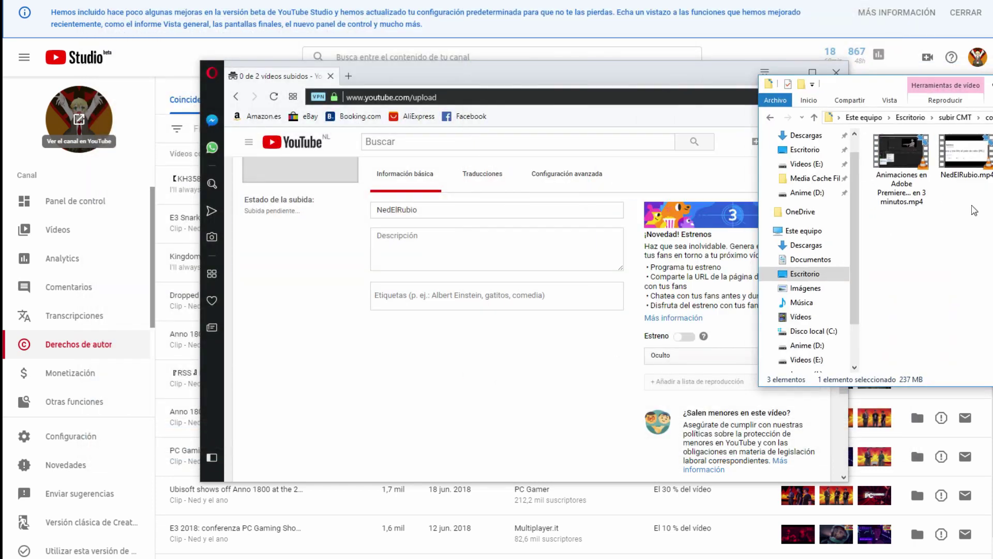
# Step: Add the 35-euro G1840 processor video to the uploads via Añadir más vídeos
pyautogui.click(615, 402)
pyautogui.scroll(-5, 614, 401)
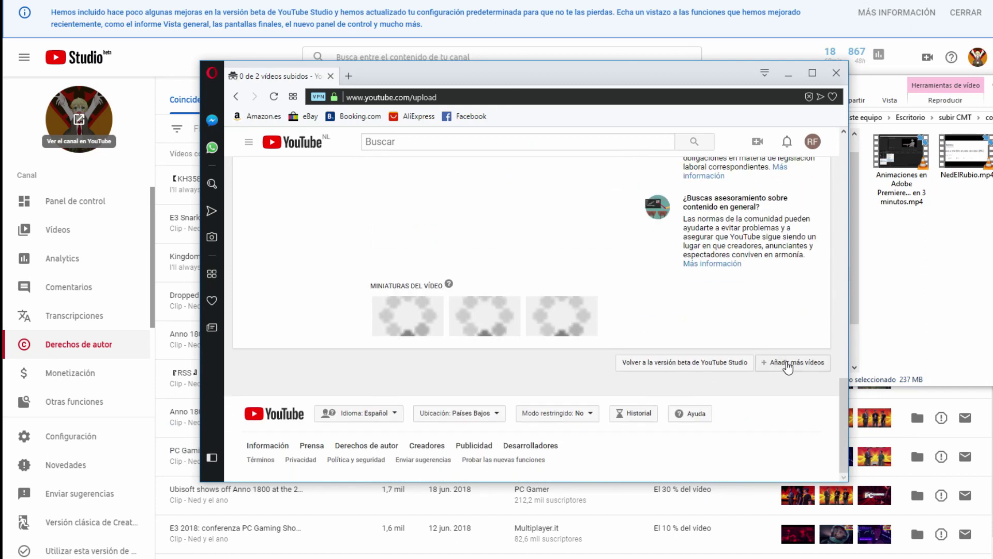
pyautogui.click(789, 363)
pyautogui.click(567, 225)
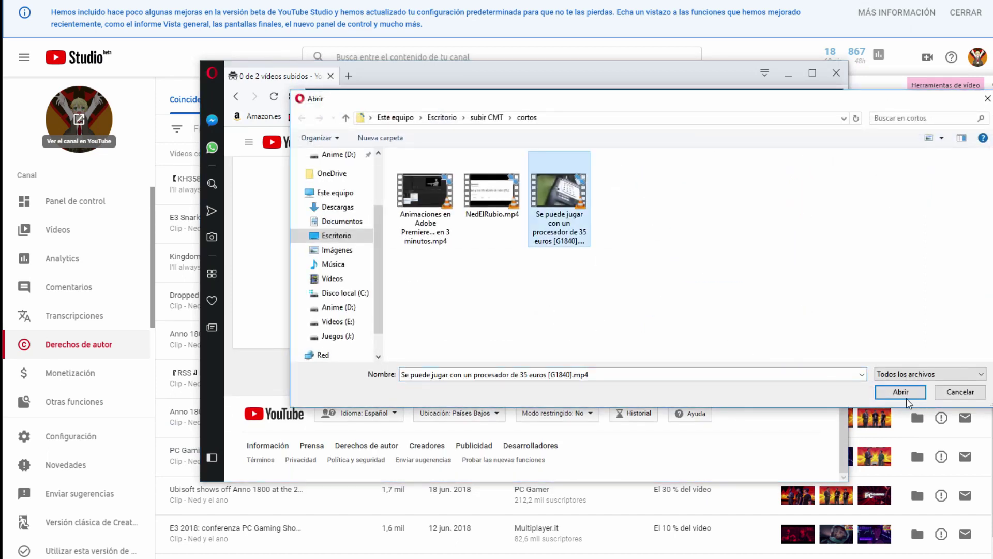
pyautogui.click(904, 395)
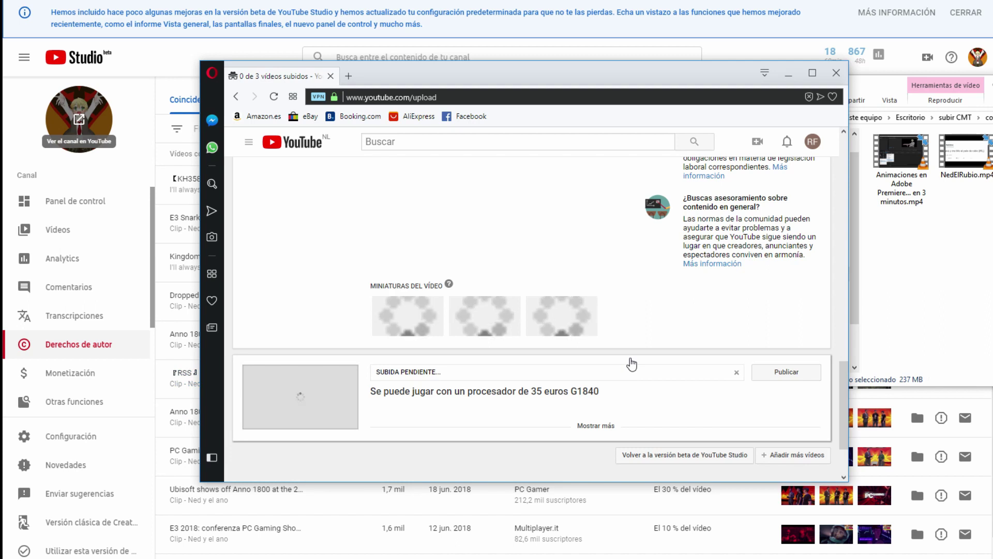
# Step: Set the G1840 upload's visibility to Privado, then go up to subir CMT in Explorer
pyautogui.scroll(-1, 630, 297)
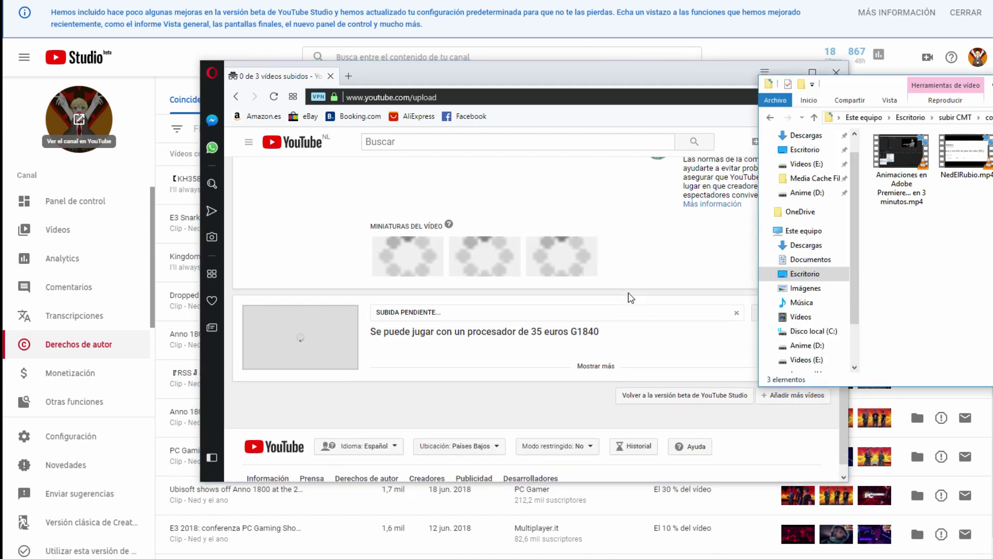
pyautogui.click(596, 365)
pyautogui.scroll(-5, 678, 300)
pyautogui.click(679, 300)
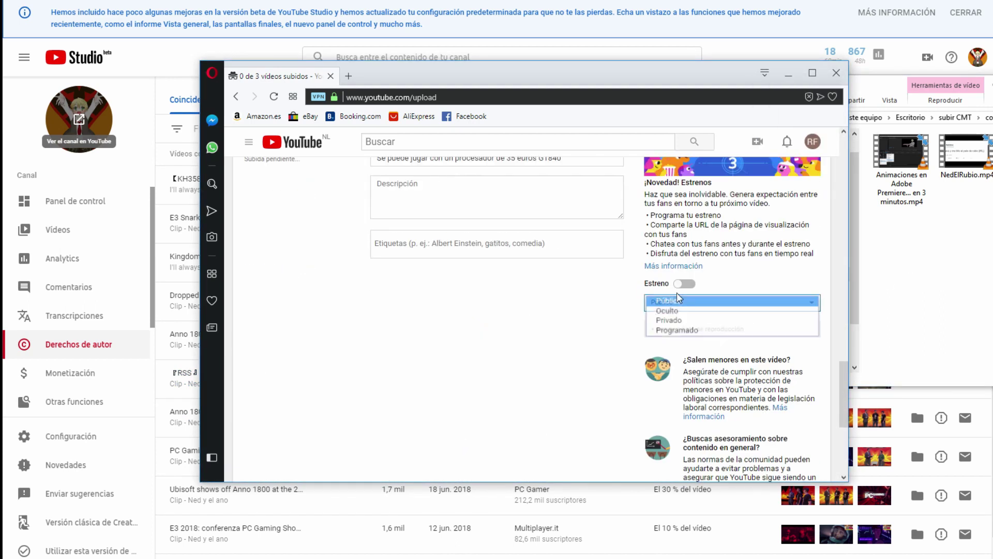
pyautogui.click(678, 320)
pyautogui.scroll(-4, 786, 331)
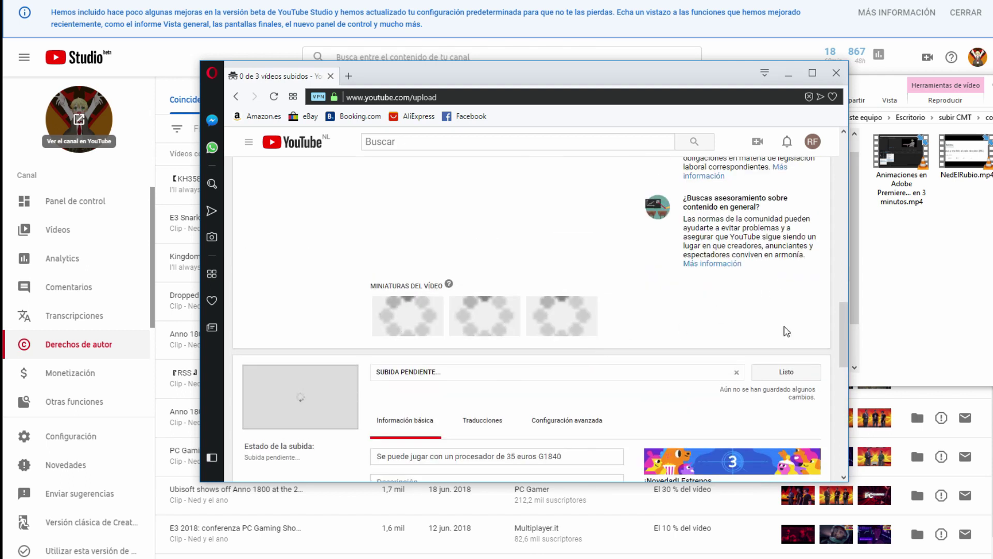
pyautogui.scroll(-4, 786, 331)
pyautogui.scroll(10, 711, 286)
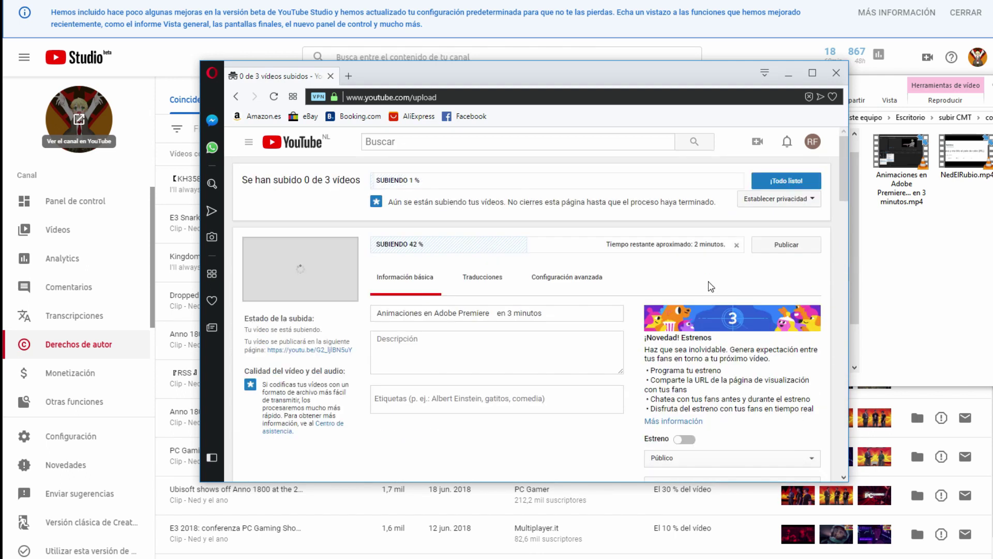
pyautogui.click(951, 118)
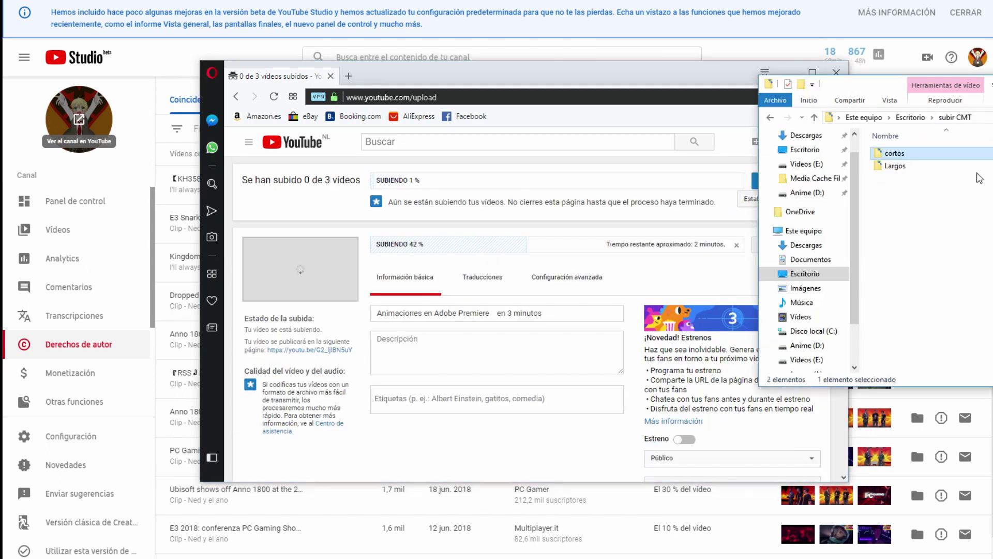
# Step: Open the Mario & Luigi Capítulo 25 file from Largos in VLC, skim through minutes 28, 37 and 51, then close it
pyautogui.doubleClick(900, 164)
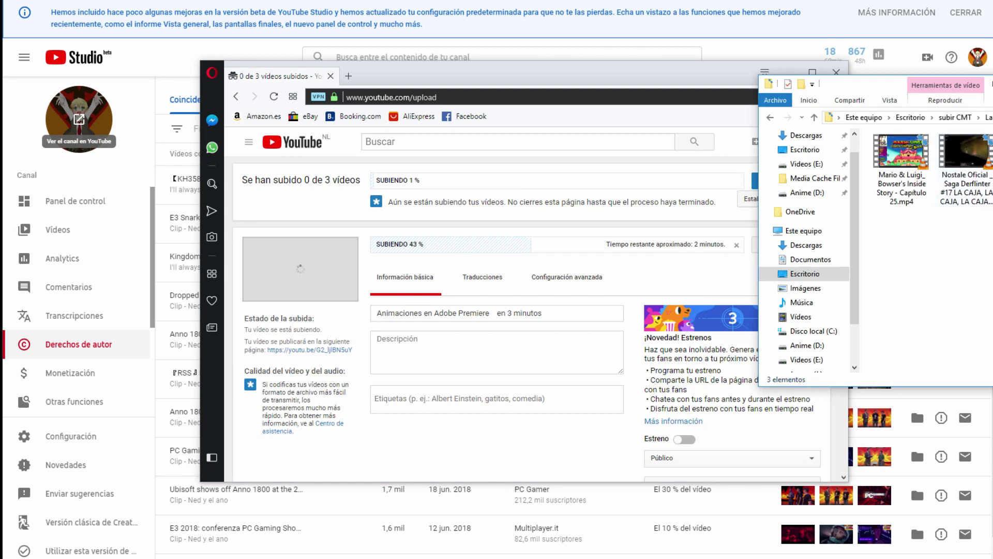
pyautogui.moveTo(869, 83); pyautogui.dragTo(472, 79)
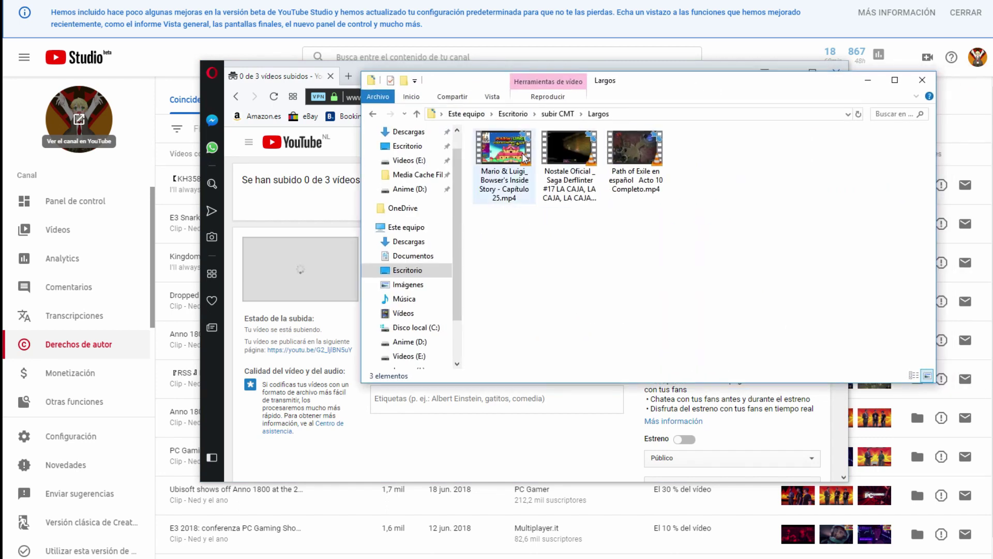
pyautogui.click(523, 157)
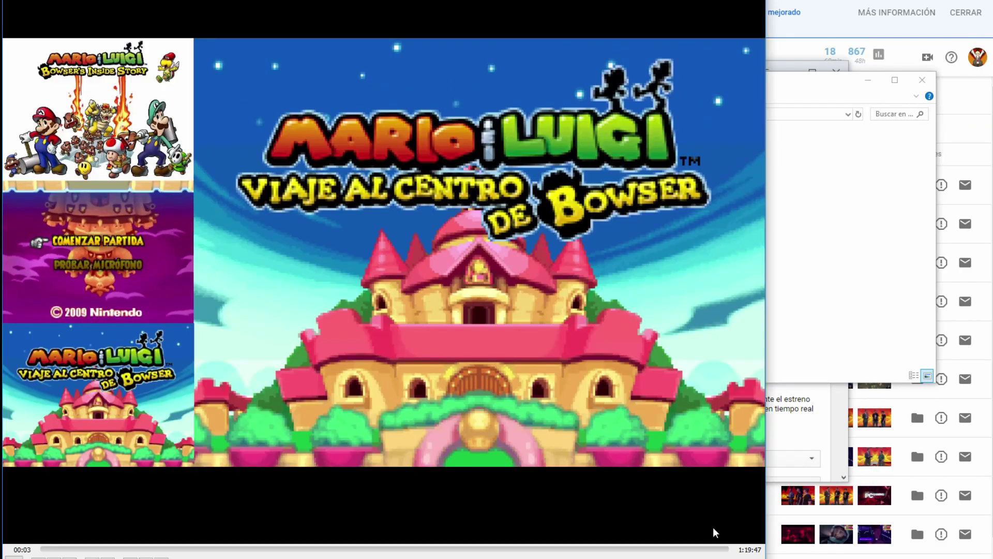
pyautogui.click(284, 549)
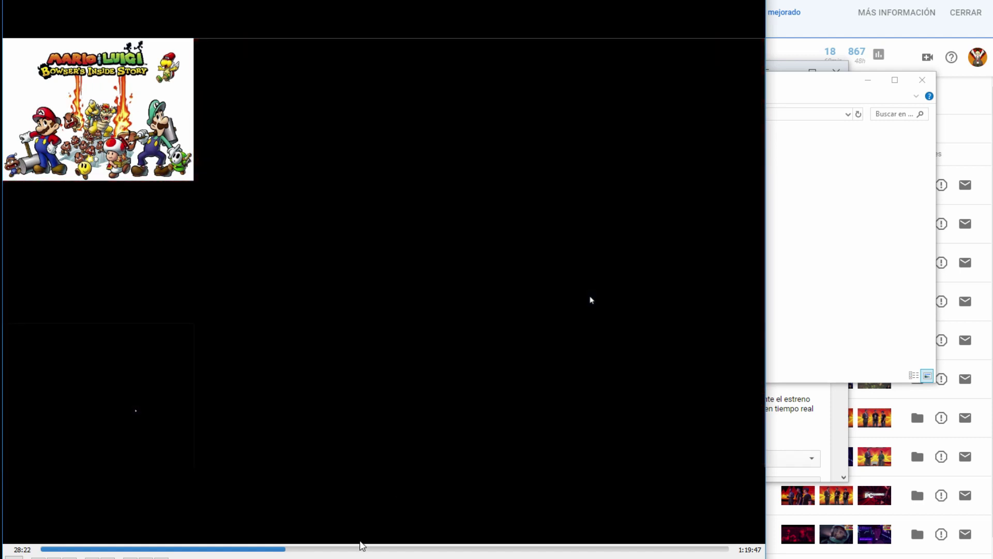
pyautogui.click(361, 547)
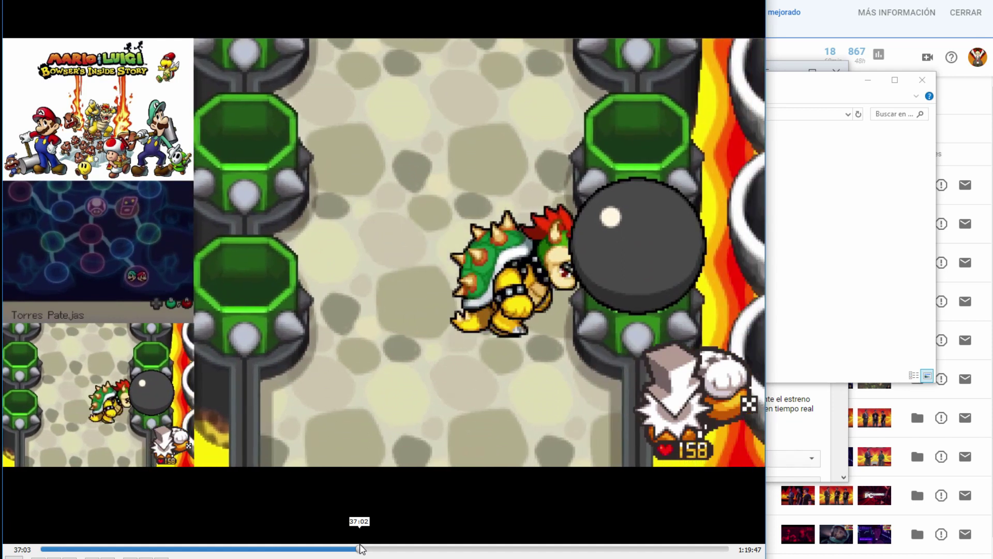
pyautogui.moveTo(360, 548); pyautogui.dragTo(486, 548)
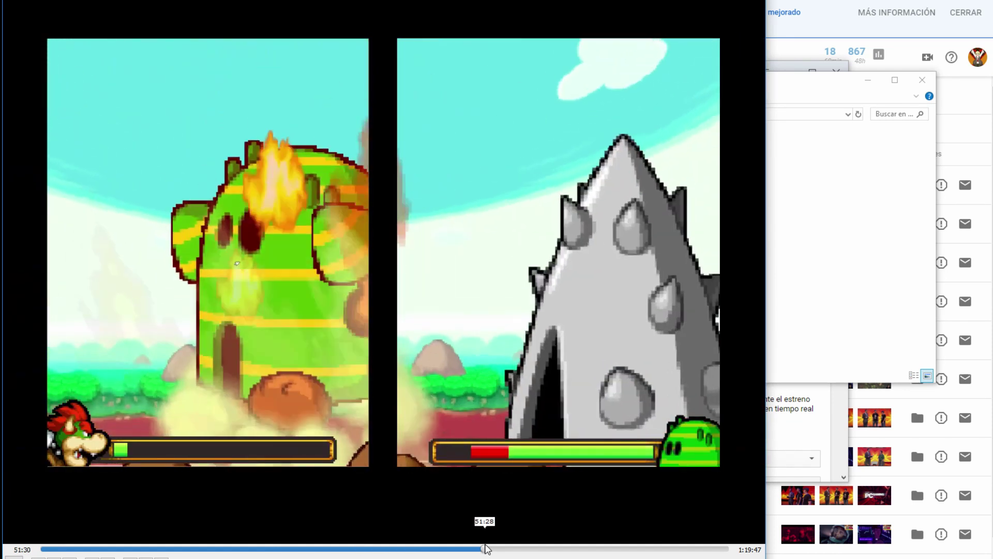
pyautogui.hotkey('alt', 'F4')
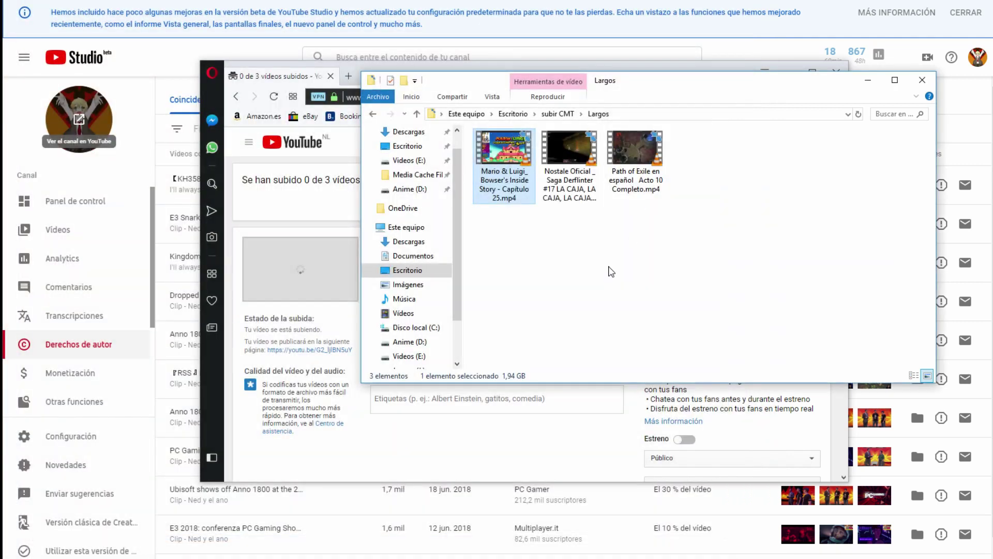
# Step: Add the Mario & Luigi Capítulo 25 file from subir CMT > Largos to the uploads as the fourth pending video
pyautogui.click(605, 471)
pyautogui.scroll(-10, 605, 465)
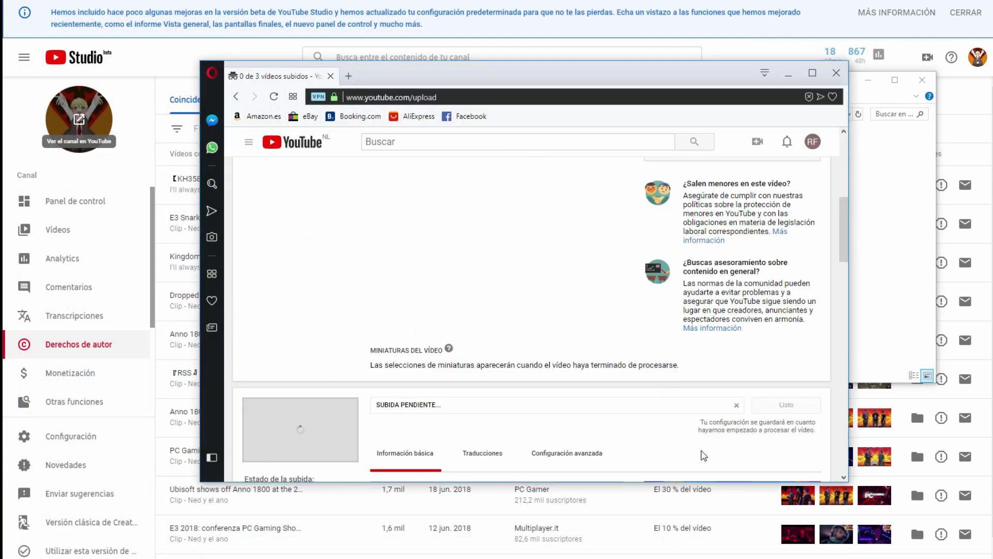
pyautogui.scroll(-10, 765, 408)
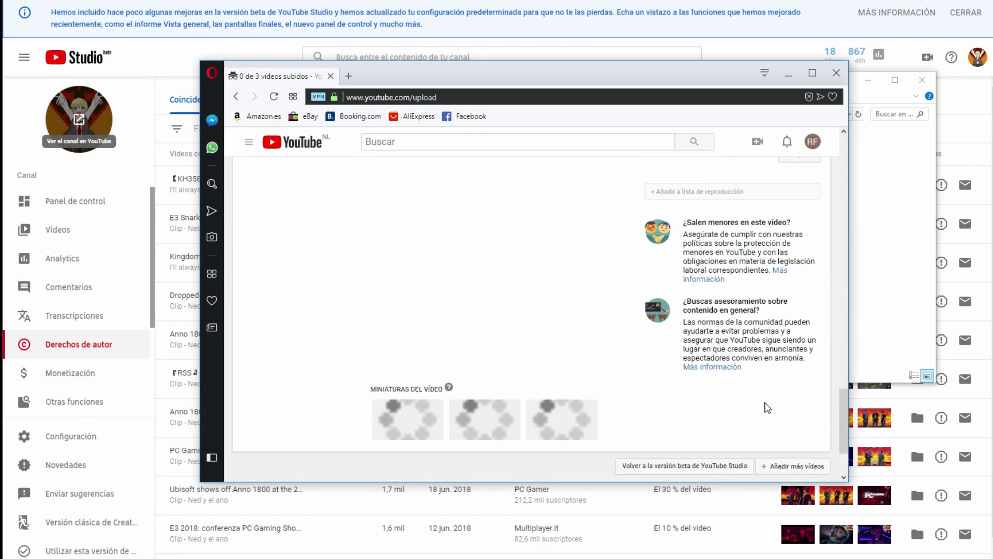
pyautogui.scroll(-1, 767, 407)
pyautogui.scroll(-2, 768, 407)
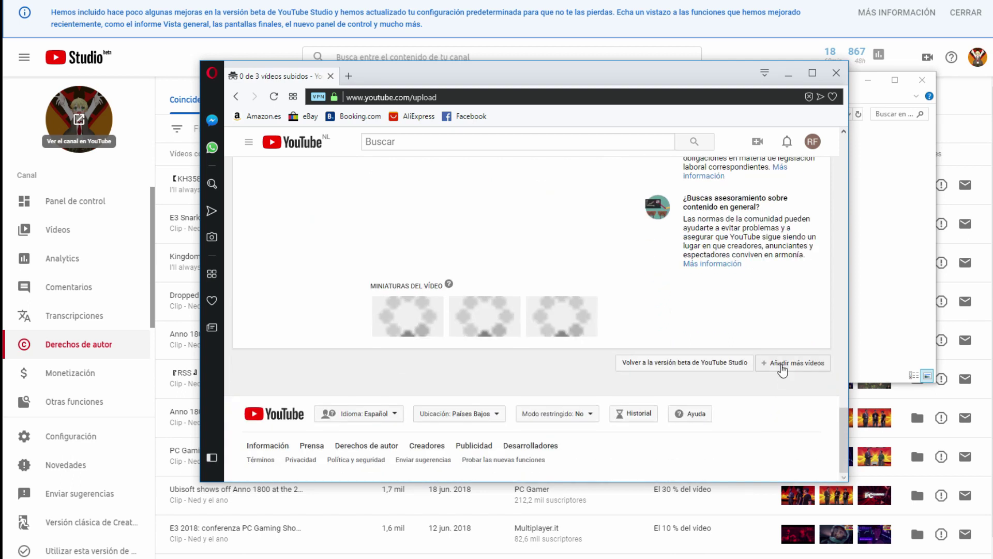
pyautogui.click(782, 368)
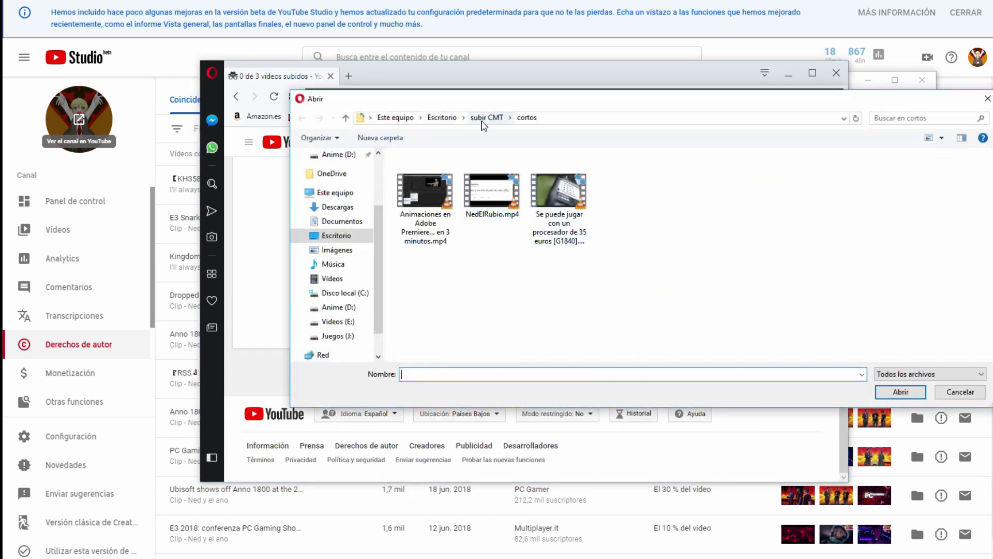
pyautogui.click(484, 118)
pyautogui.doubleClick(443, 190)
pyautogui.click(425, 176)
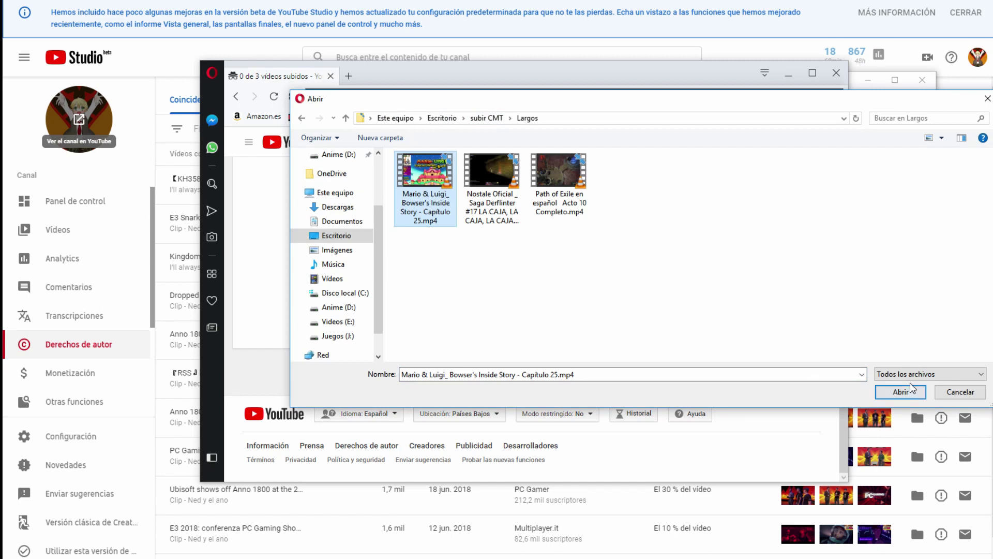
pyautogui.click(901, 391)
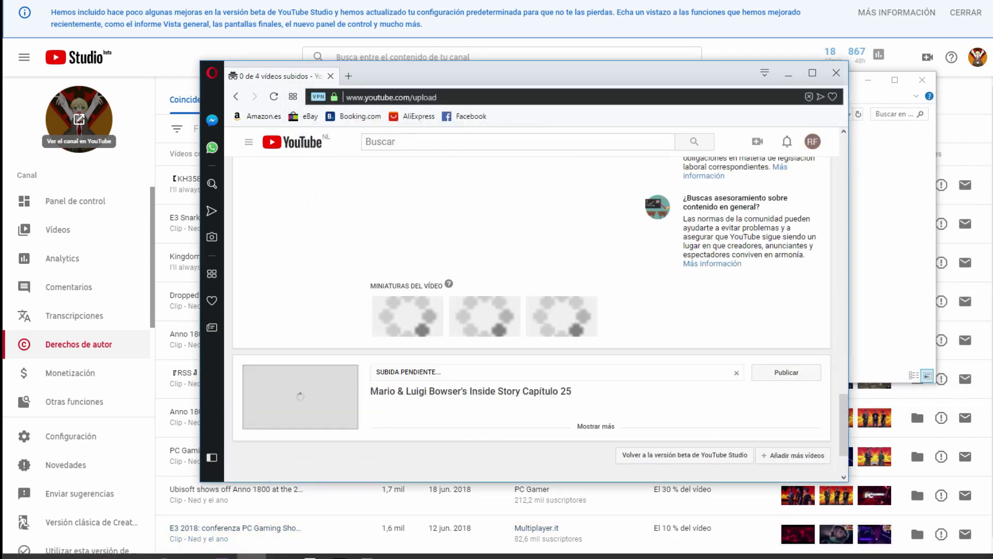
pyautogui.moveTo(46, 555)
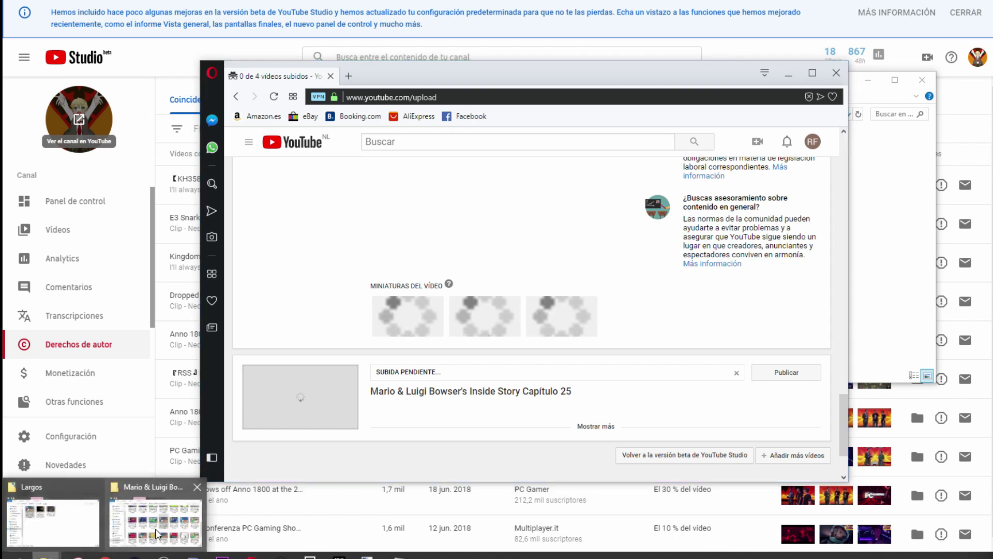
pyautogui.moveTo(157, 534)
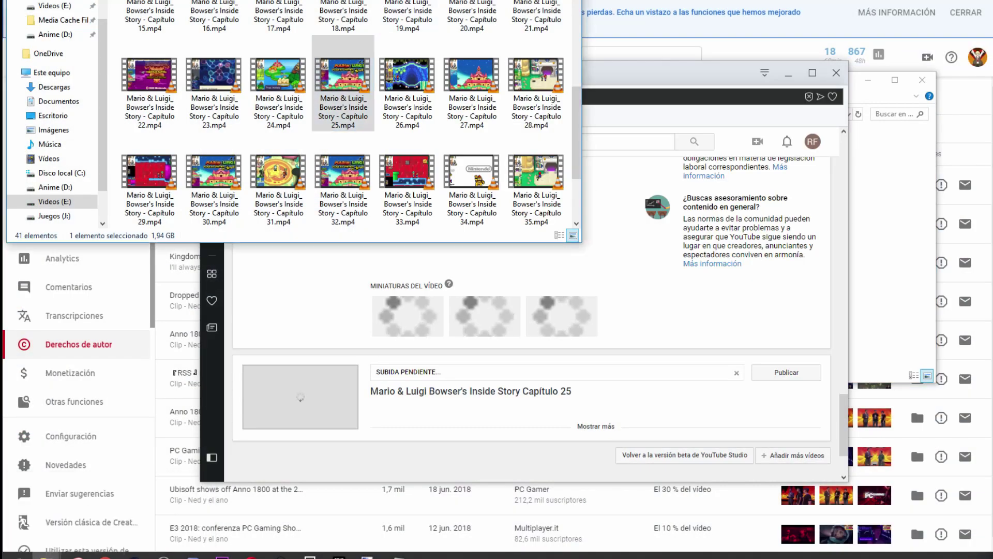
# Step: Skim the Nostale Oficial Saga Derflinter #17 recording in VLC around 1:37 and 2:27, then close it
pyautogui.click(880, 289)
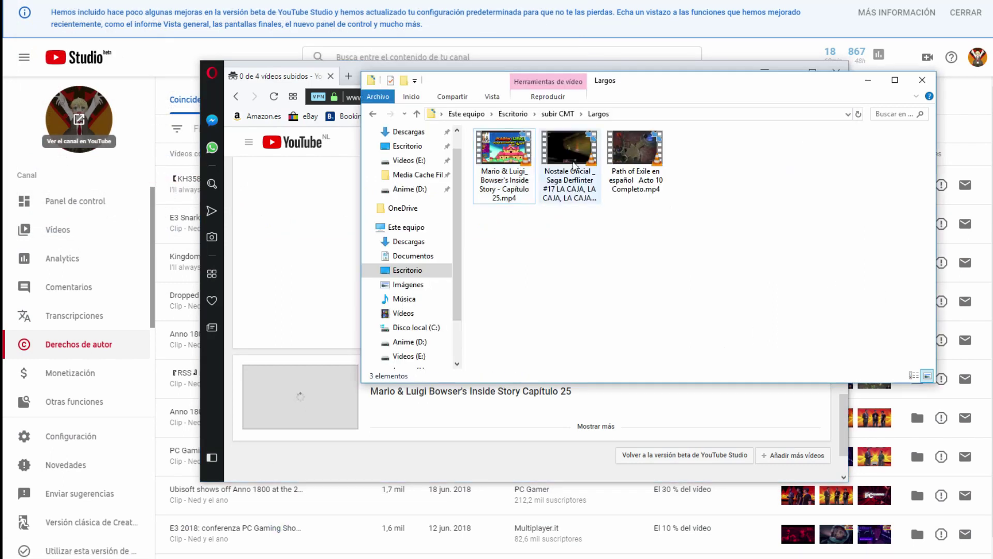
pyautogui.click(561, 157)
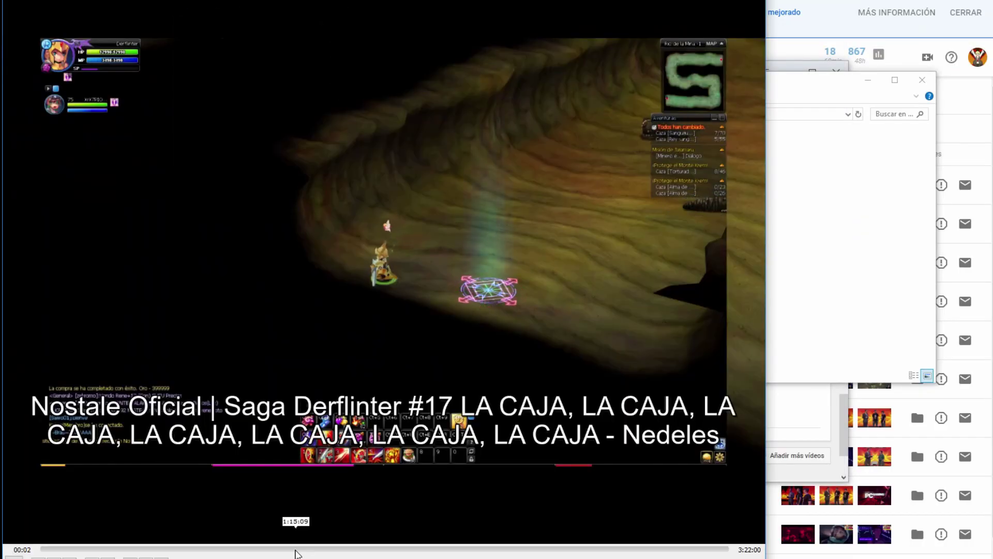
pyautogui.click(371, 549)
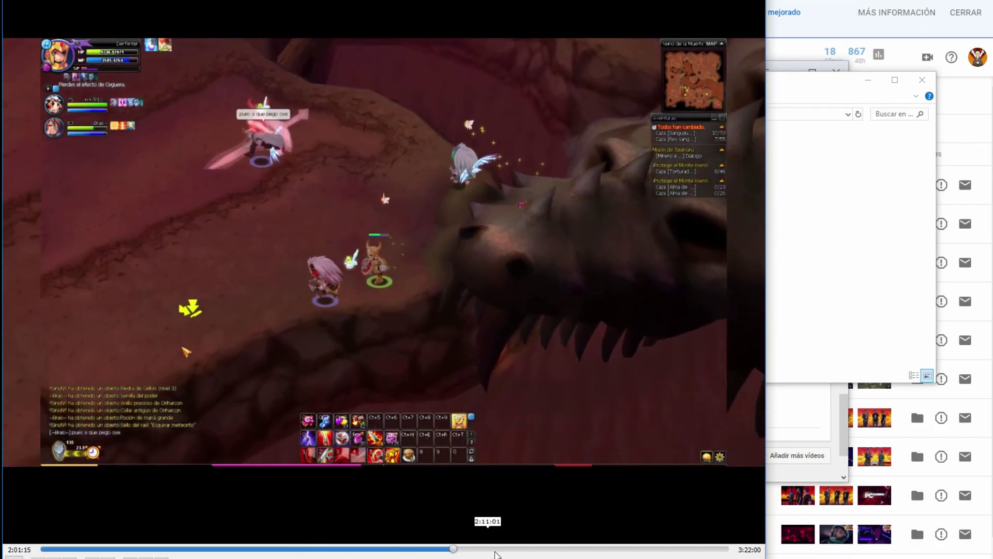
pyautogui.click(512, 549)
pyautogui.click(543, 549)
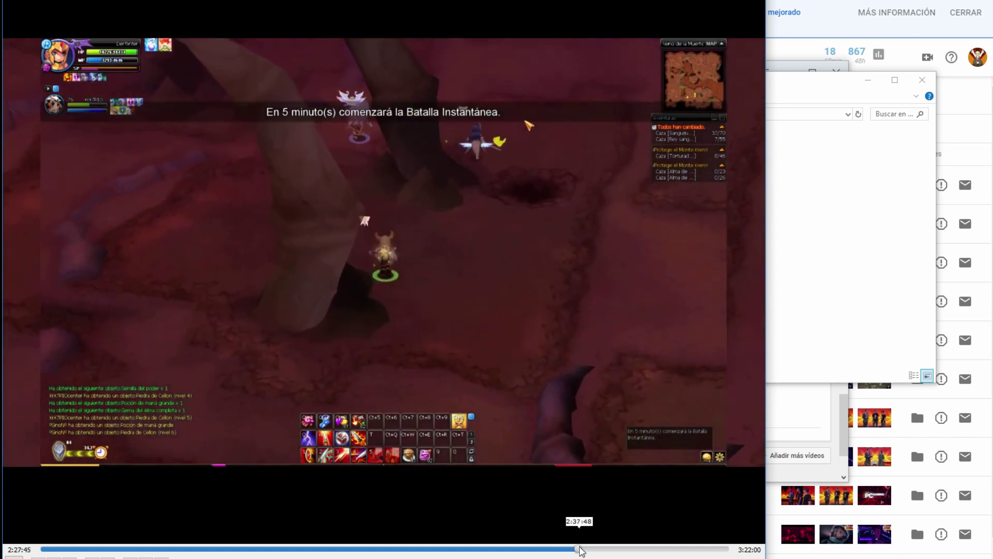
pyautogui.moveTo(576, 549); pyautogui.dragTo(284, 551)
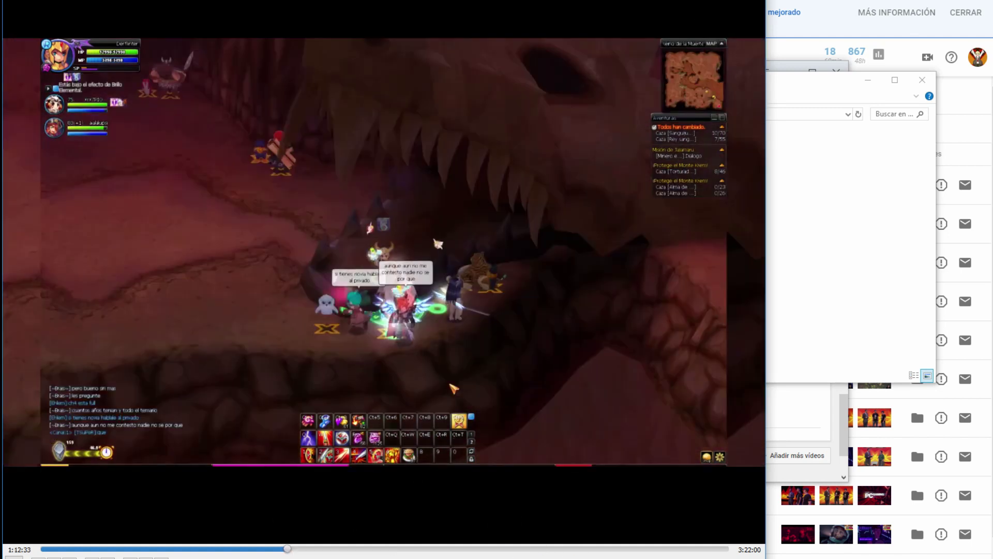
pyautogui.hotkey('alt', 'F4')
# Step: Queue the Nostale video as the fifth YouTube upload with visibility set to Oculto
pyautogui.click(807, 456)
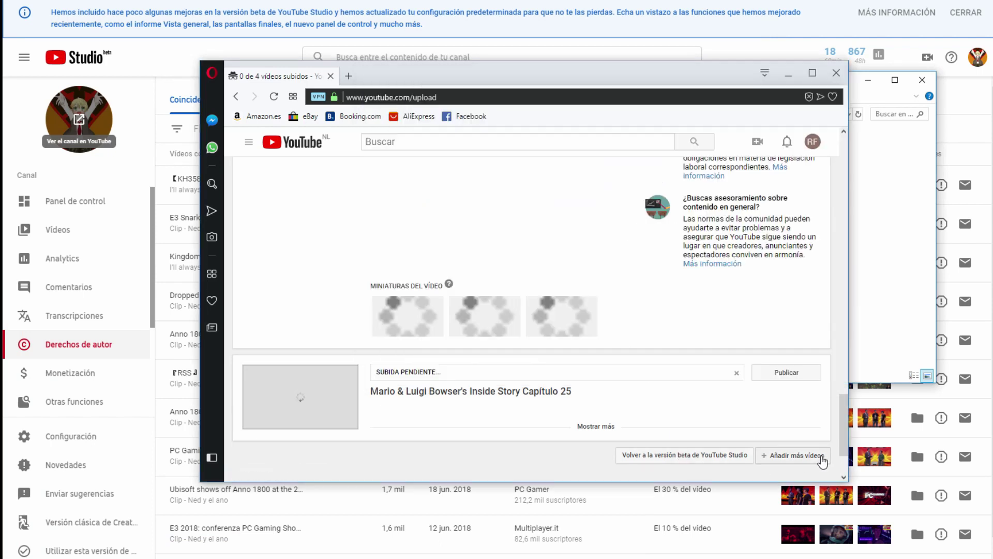
pyautogui.click(505, 219)
pyautogui.doubleClick(505, 219)
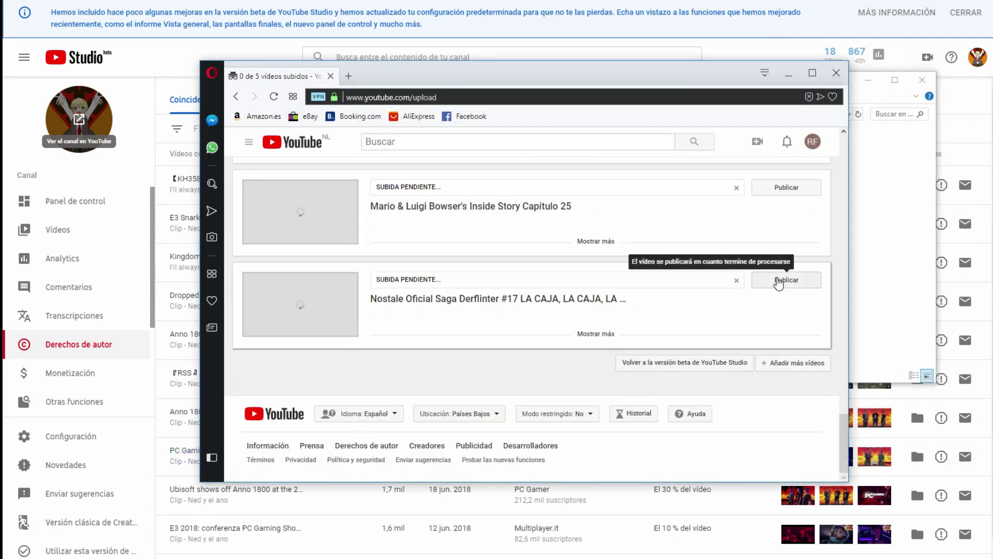
pyautogui.click(596, 333)
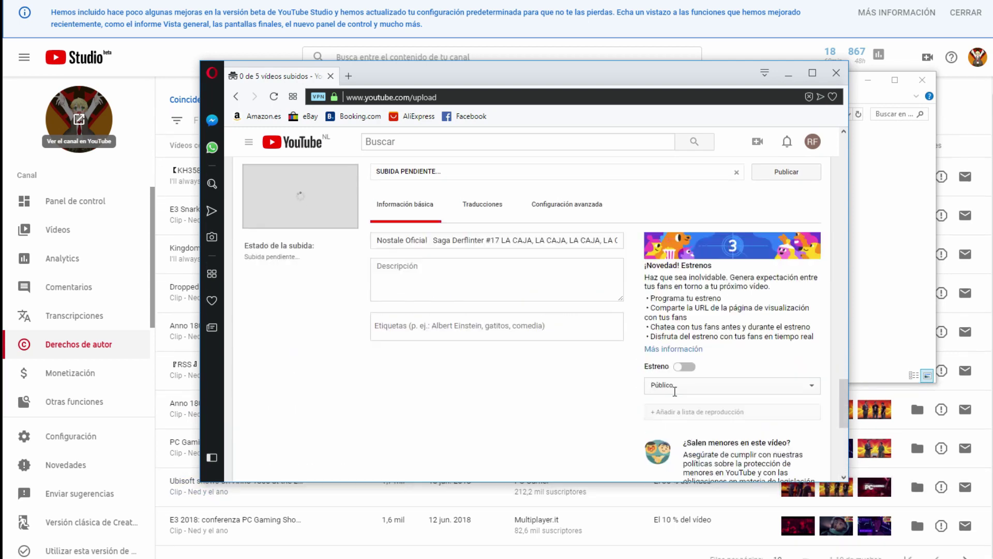
pyautogui.scroll(-5, 673, 310)
pyautogui.click(682, 269)
pyautogui.click(673, 279)
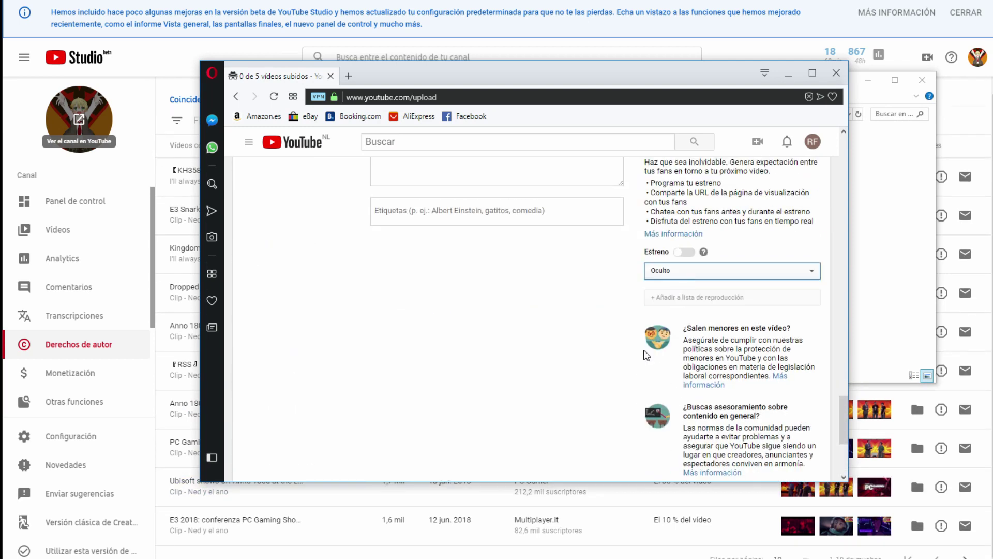
# Step: Select the Path of Exile Acto 10 video file in the Largos folder
pyautogui.scroll(2, 772, 230)
pyautogui.scroll(1, 795, 216)
pyautogui.scroll(-4, 795, 216)
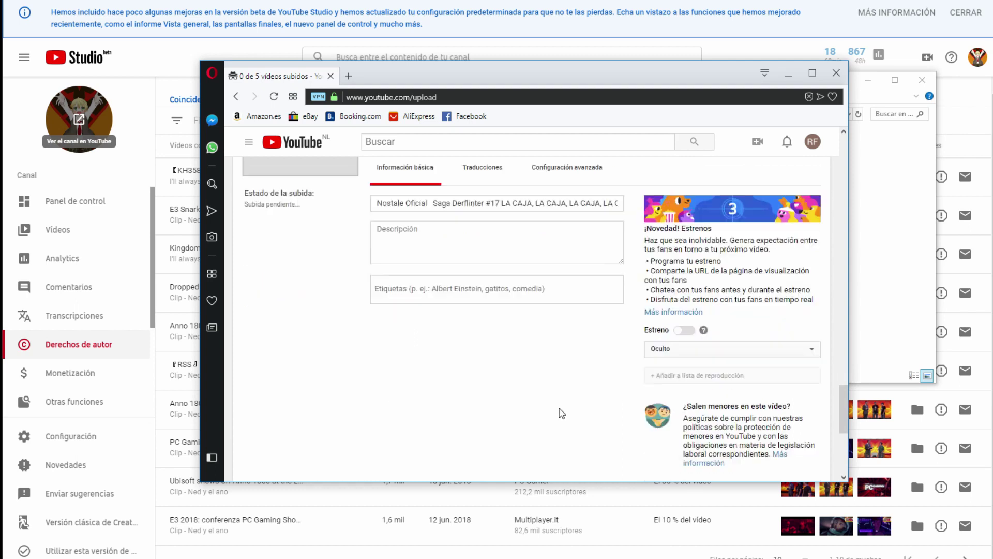
pyautogui.click(890, 232)
pyautogui.click(642, 161)
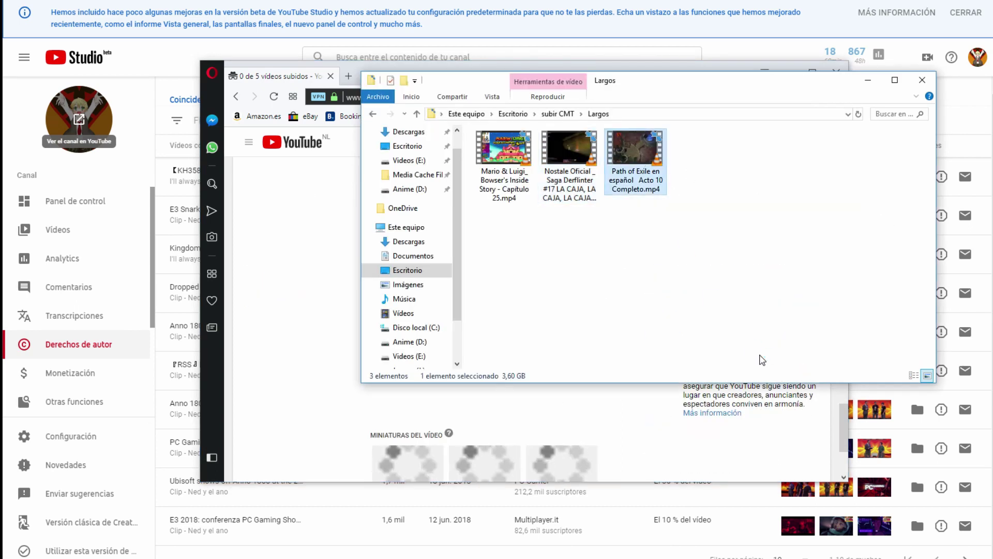
pyautogui.press('Return')
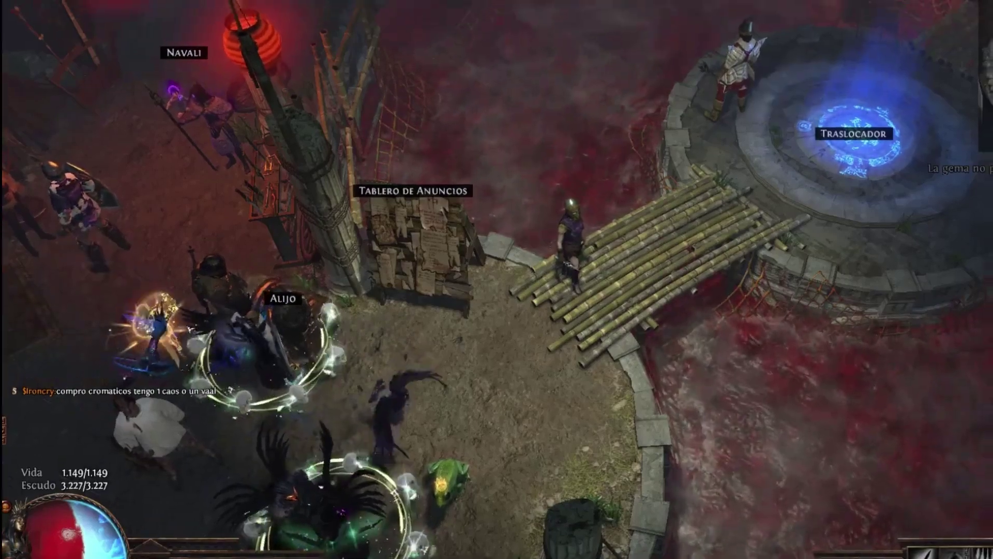
pyautogui.doubleClick(431, 168)
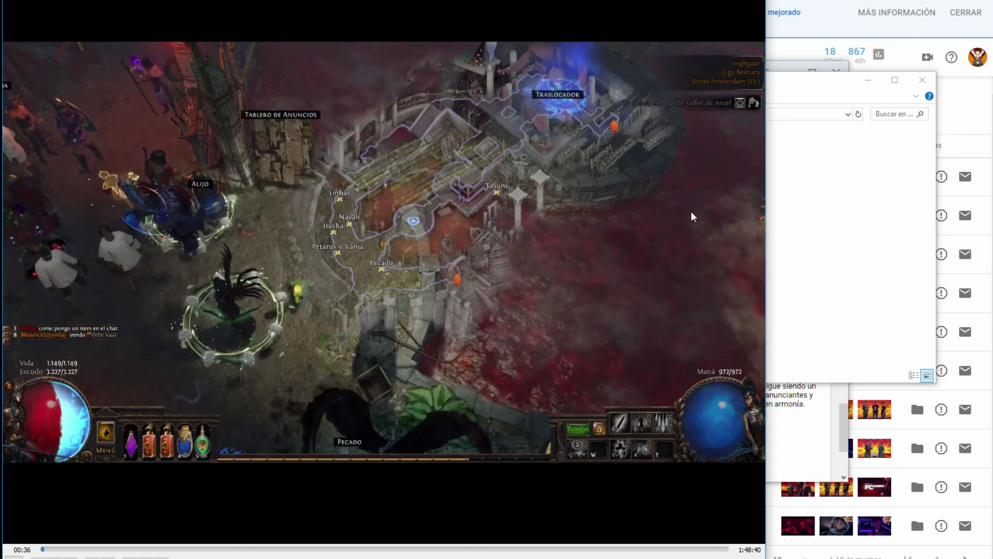
pyautogui.click(332, 549)
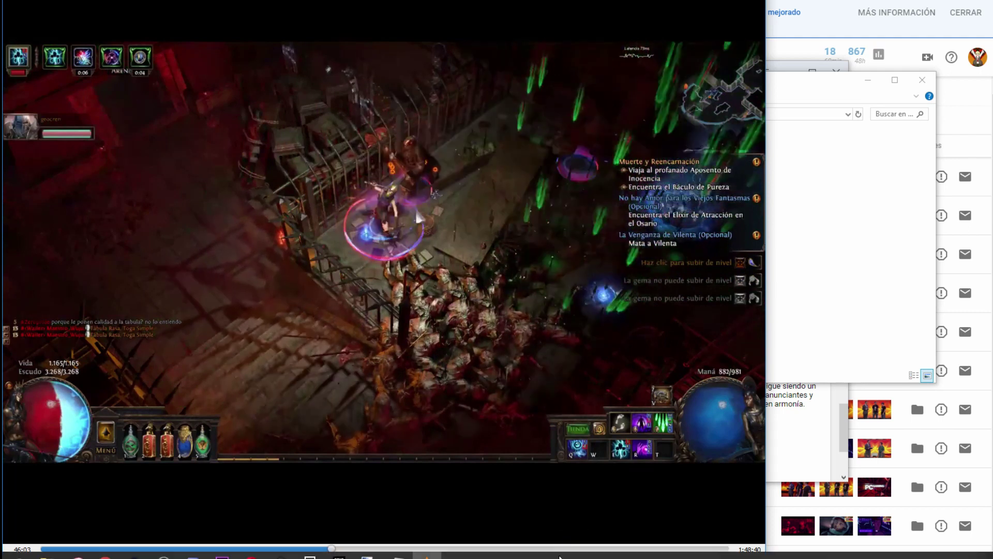
pyautogui.click(554, 548)
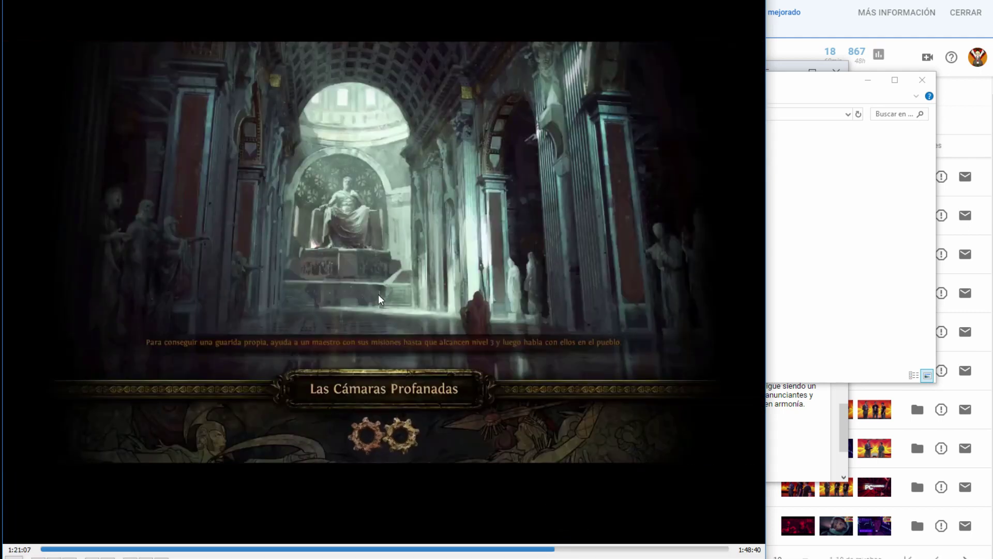
pyautogui.hotkey('alt', 'F4')
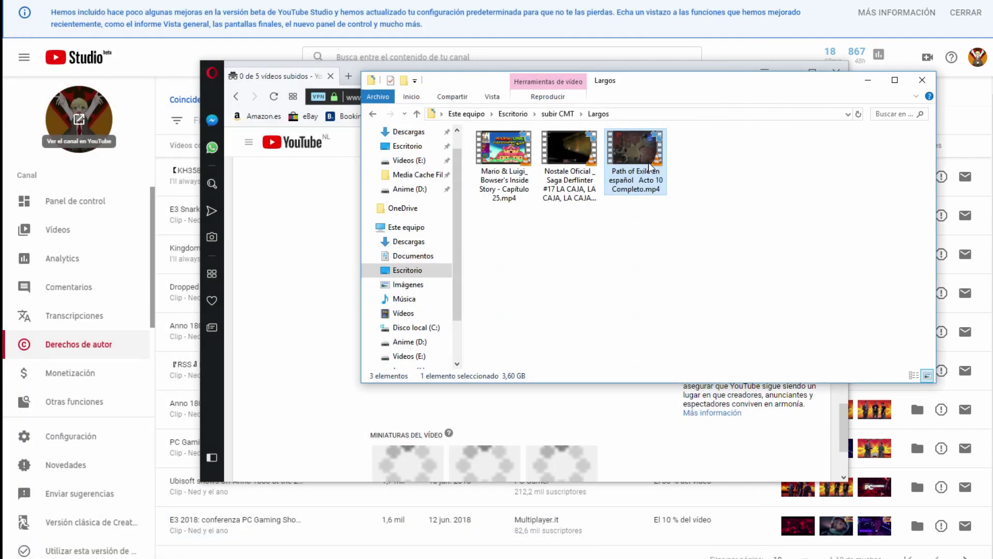
# Step: Add the Path of Exile en español Acto 10 Completo file as the sixth upload, visibility Privado
pyautogui.click(756, 445)
pyautogui.scroll(-3, 756, 445)
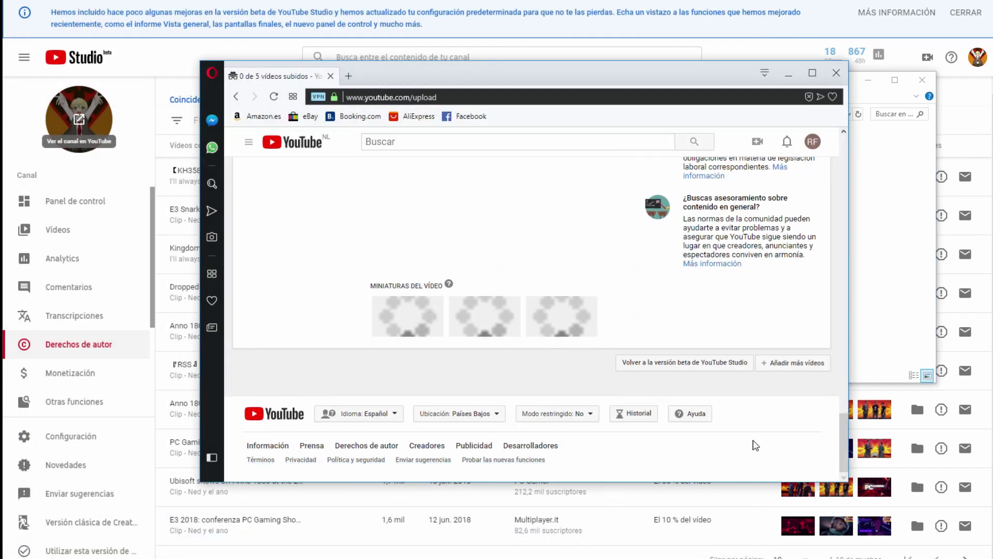
pyautogui.click(793, 363)
pyautogui.click(579, 227)
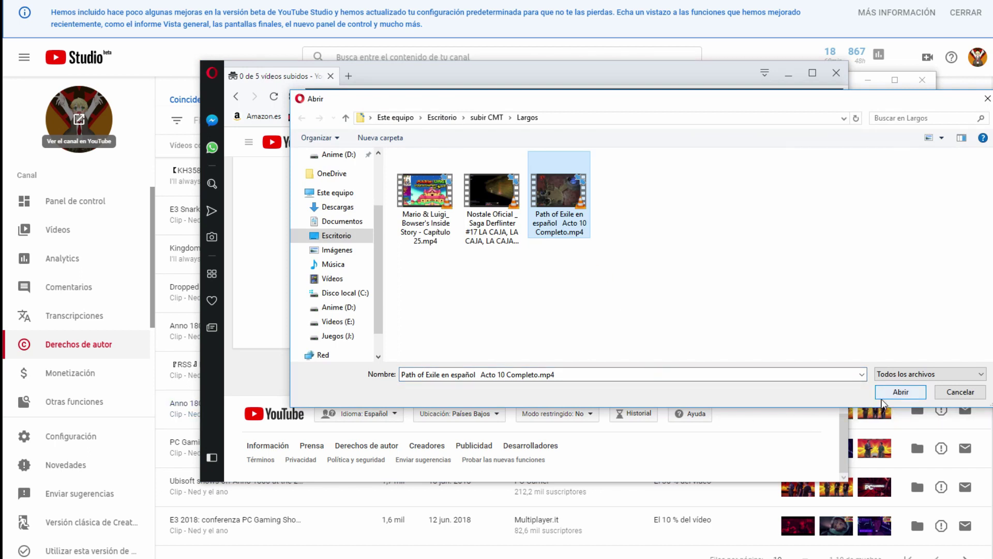
pyautogui.click(884, 396)
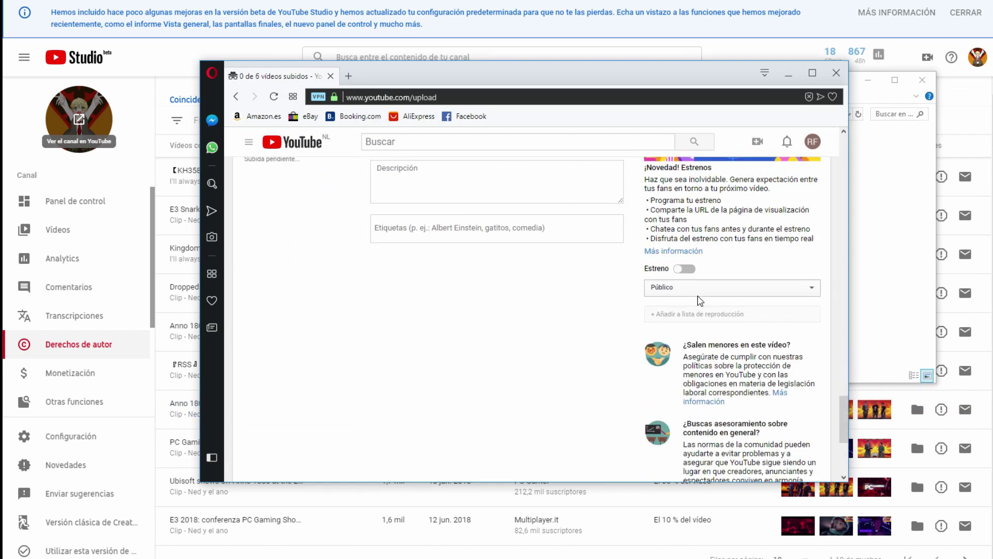
pyautogui.click(700, 301)
pyautogui.click(684, 318)
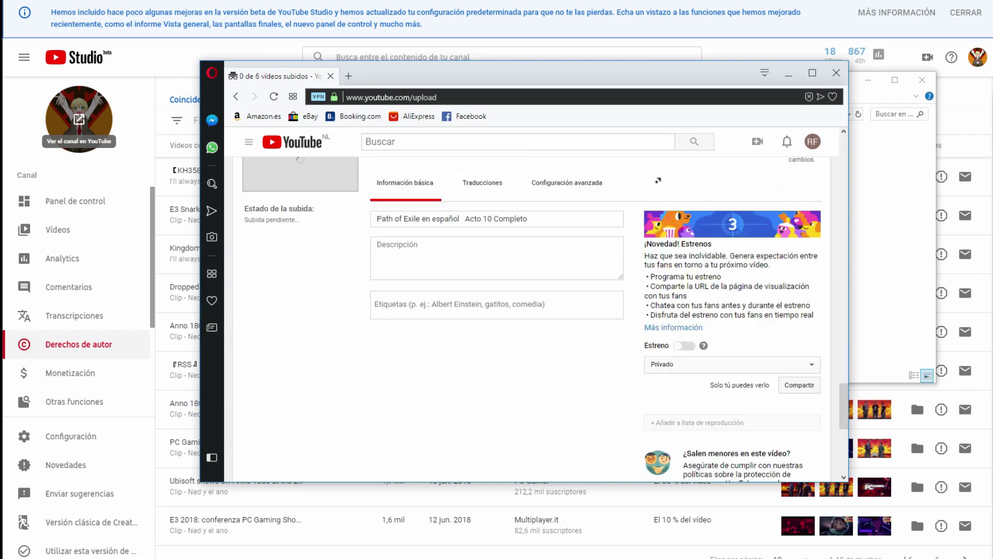
pyautogui.scroll(10, 658, 180)
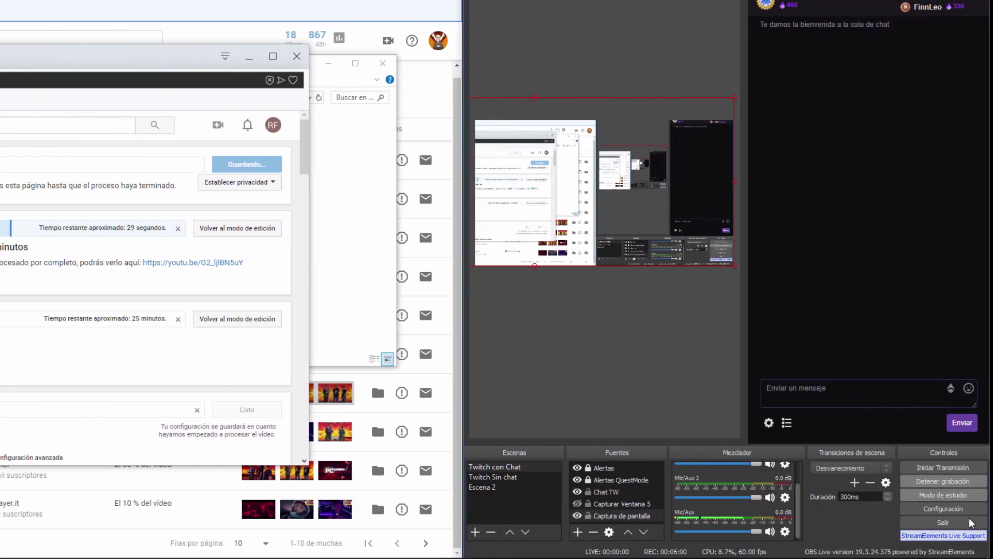
# Step: Check the current date and time in the taskbar calendar panel, then close it
pyautogui.click(939, 547)
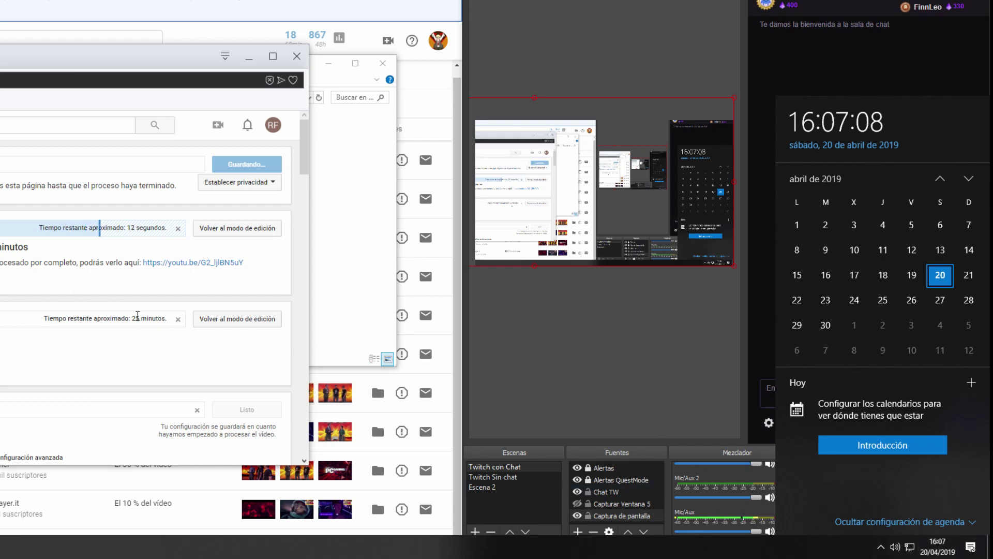
pyautogui.scroll(-5, 145, 351)
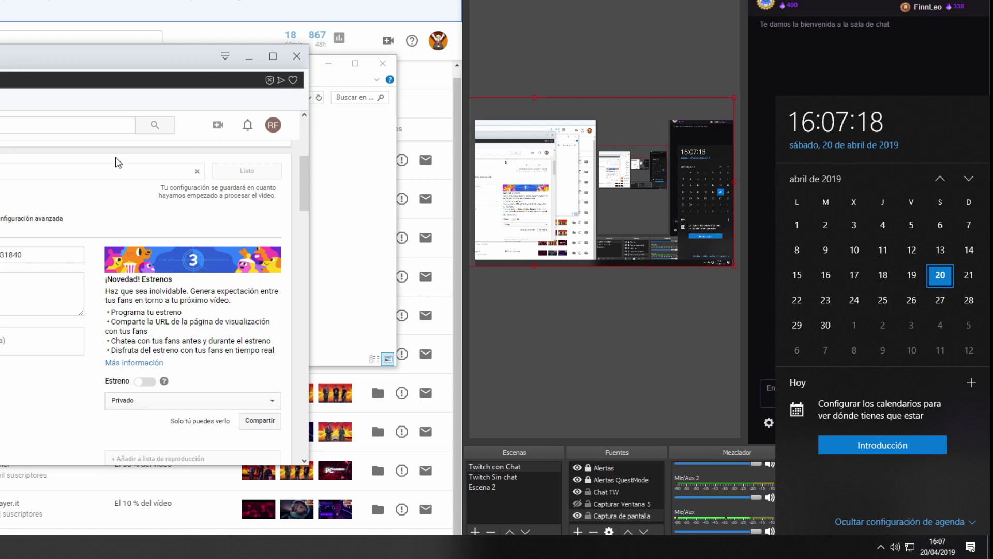
pyautogui.click(107, 196)
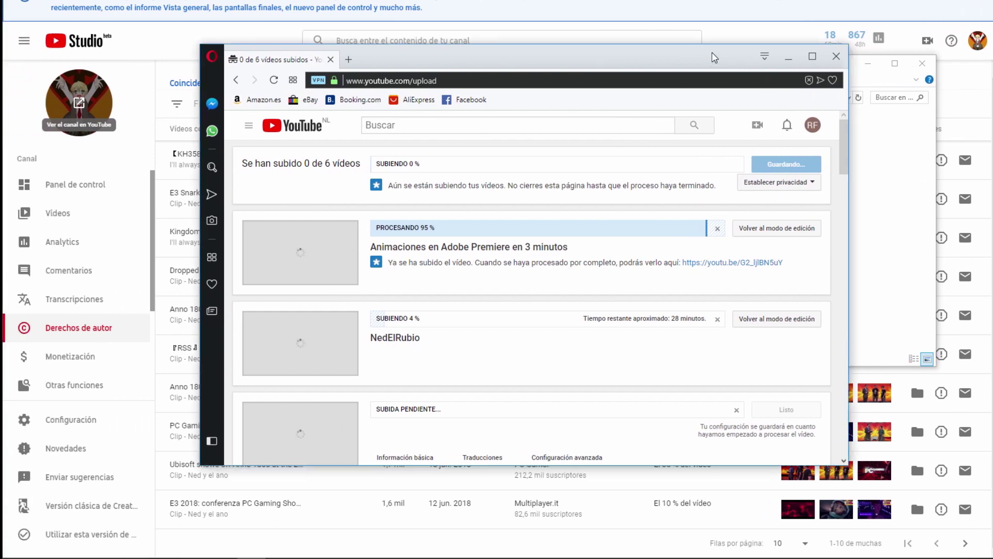
# Step: Move the YouTube upload page window up and right to bring it fully into view
pyautogui.moveTo(717, 61); pyautogui.dragTo(747, 17)
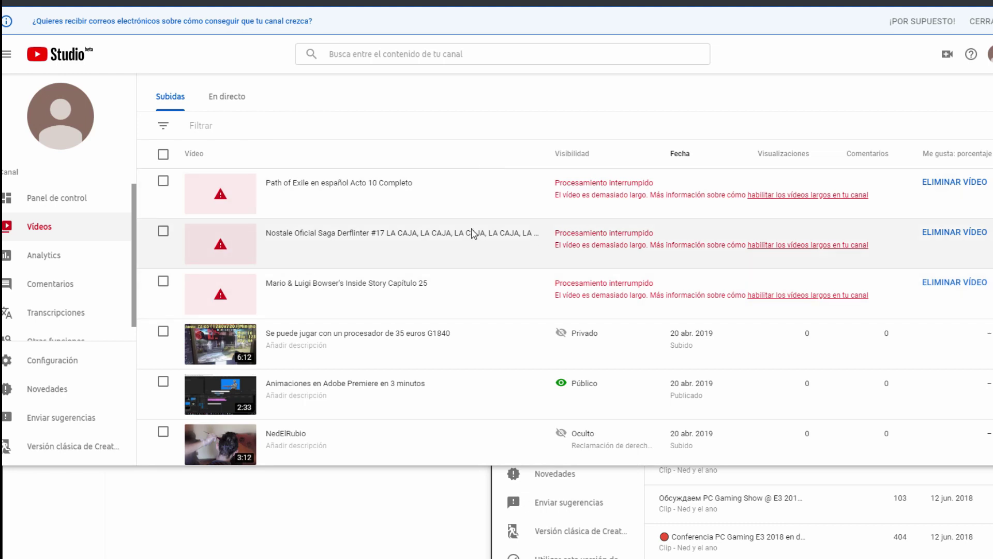
# Step: Widen the Derechos de autor window to full screen and sort by Número total de visualizaciones, highest first
pyautogui.scroll(-3, 478, 339)
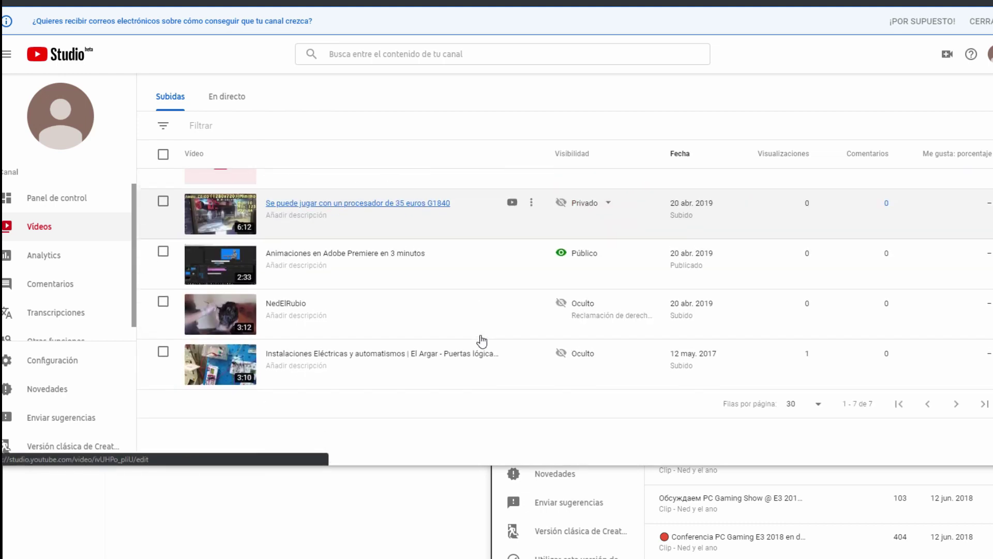
pyautogui.scroll(3, 481, 340)
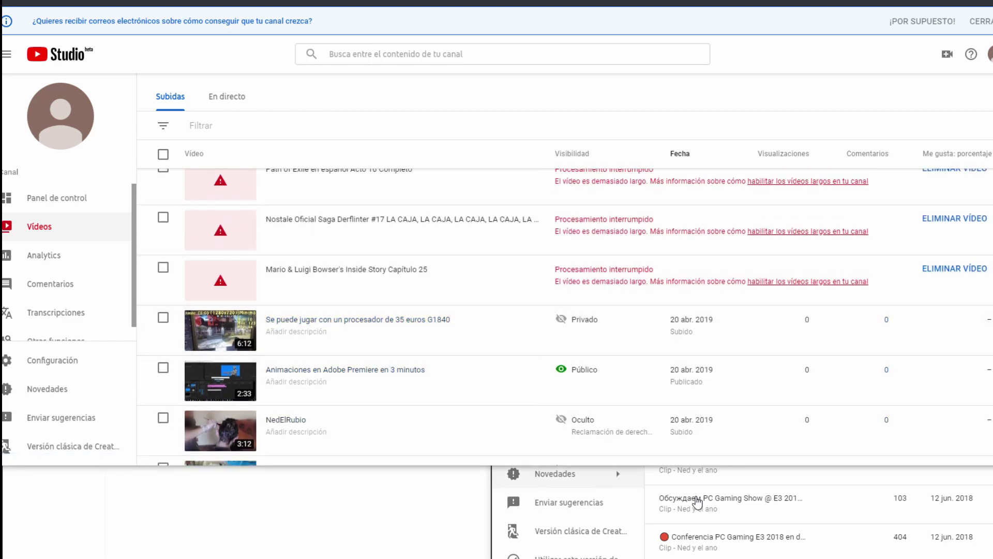
pyautogui.click(672, 538)
pyautogui.moveTo(487, 311); pyautogui.dragTo(191, 310)
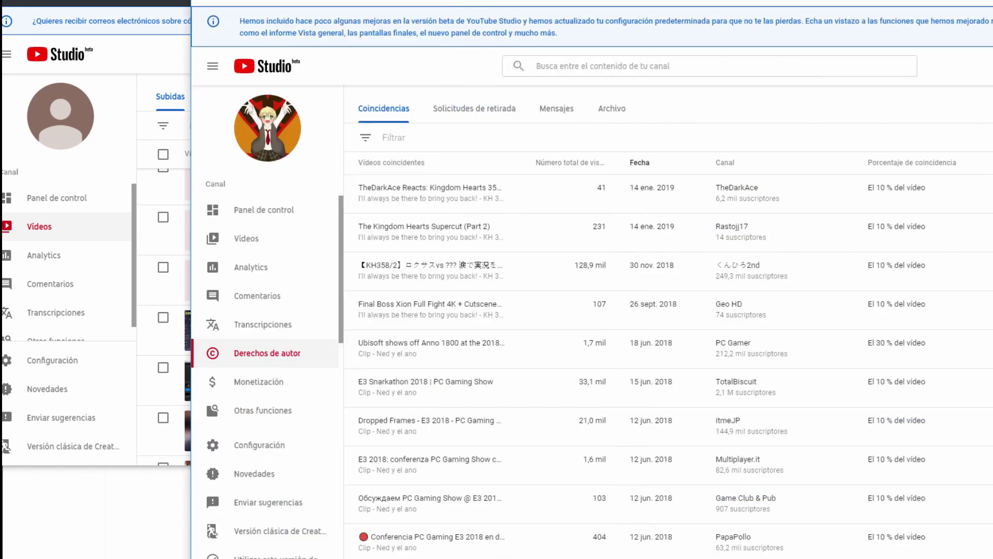
pyautogui.moveTo(991, 273); pyautogui.dragTo(992, 273)
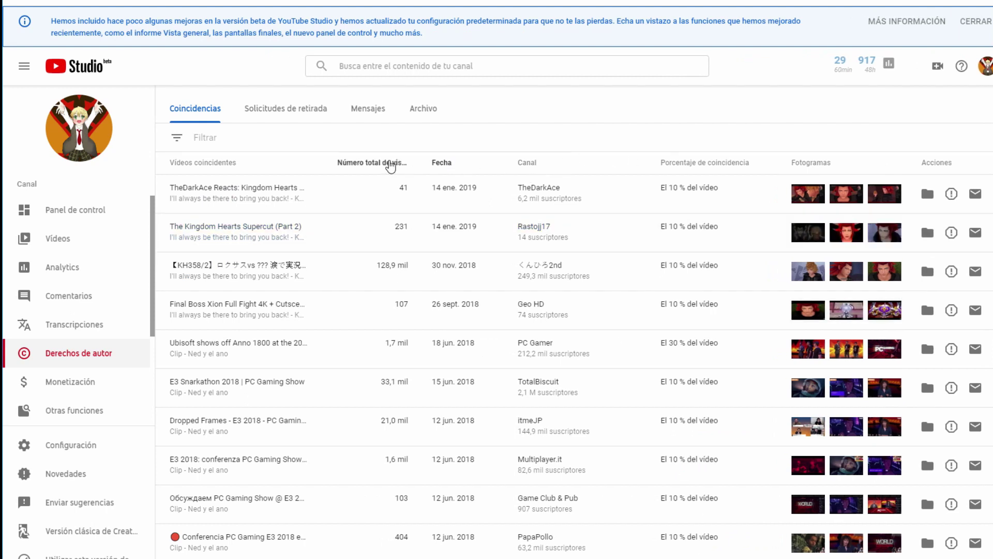
pyautogui.moveTo(391, 165)
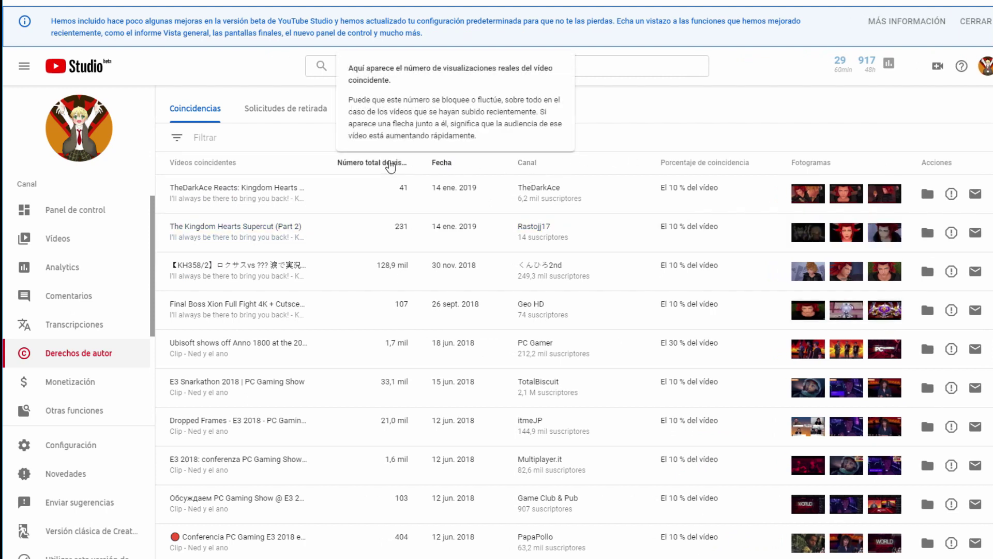
pyautogui.click(390, 164)
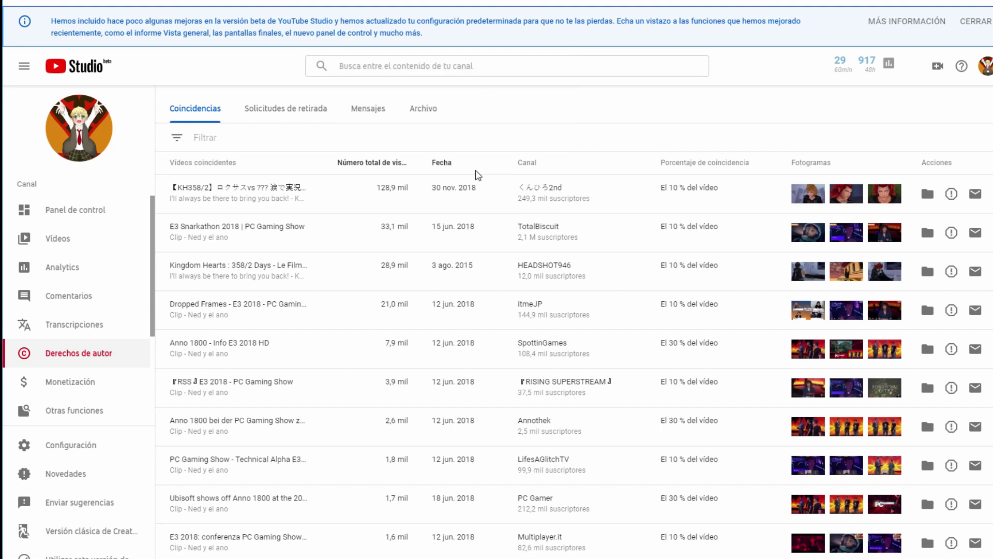
# Step: Reload YouTube Studio, check the Filtrar options on the matches list, then dismiss them
pyautogui.moveTo(449, 174)
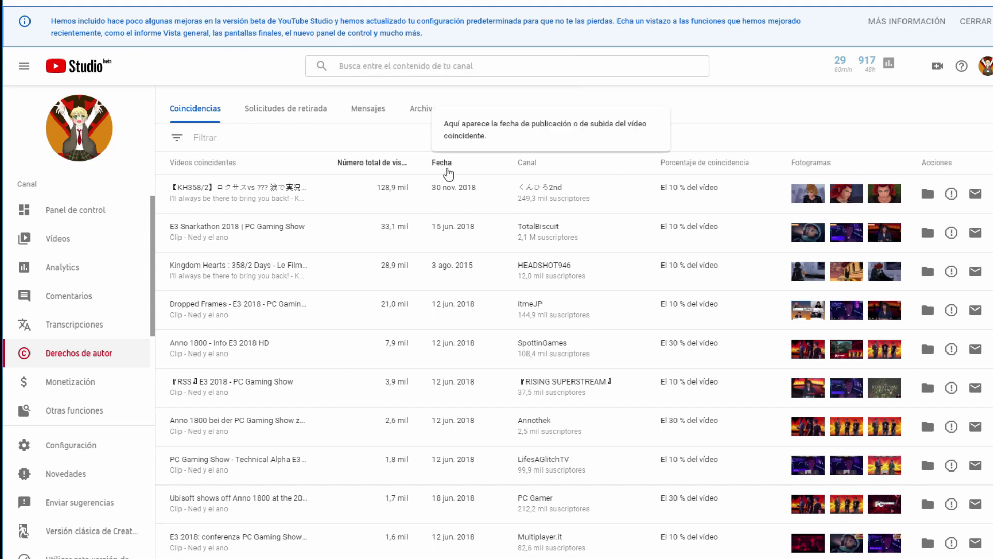
pyautogui.press('F5')
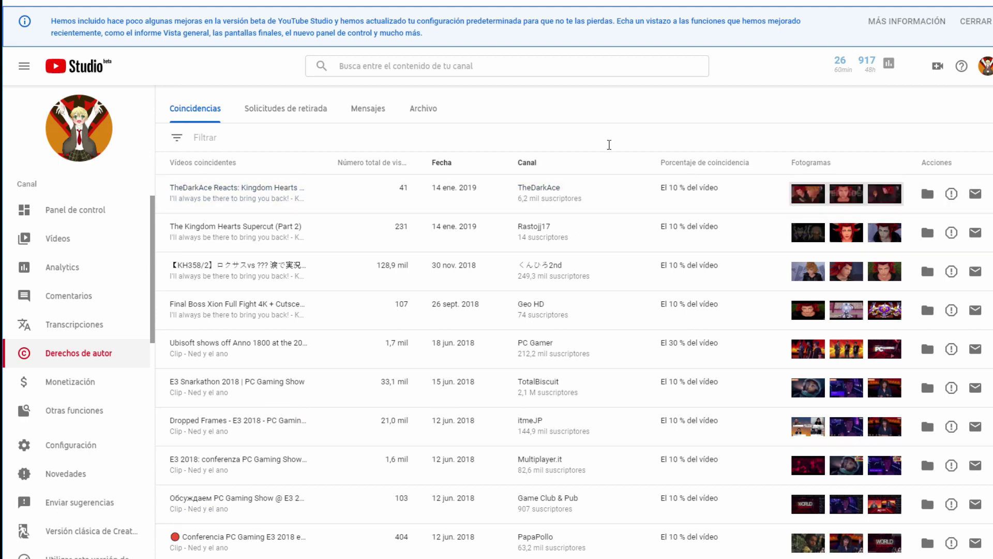
pyautogui.click(614, 139)
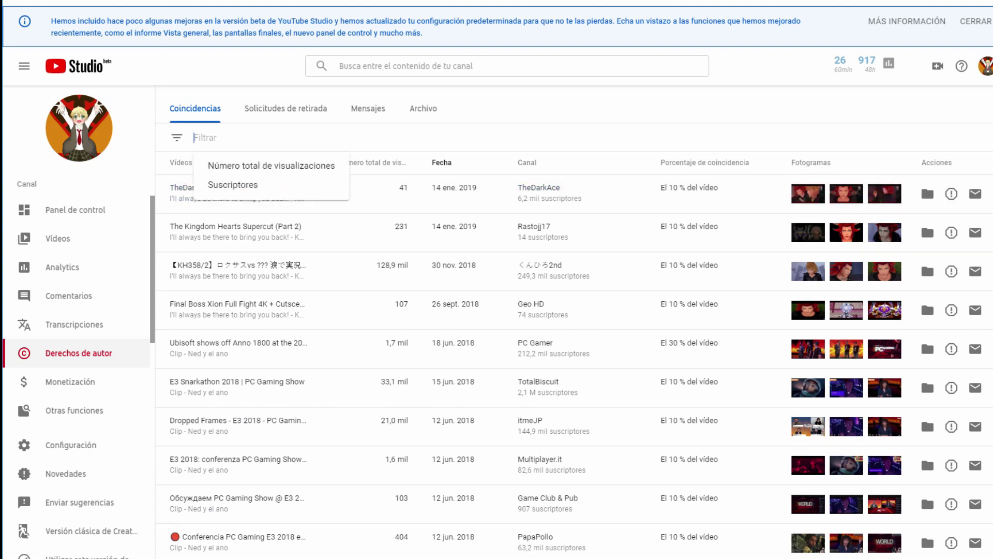
pyautogui.press('Escape')
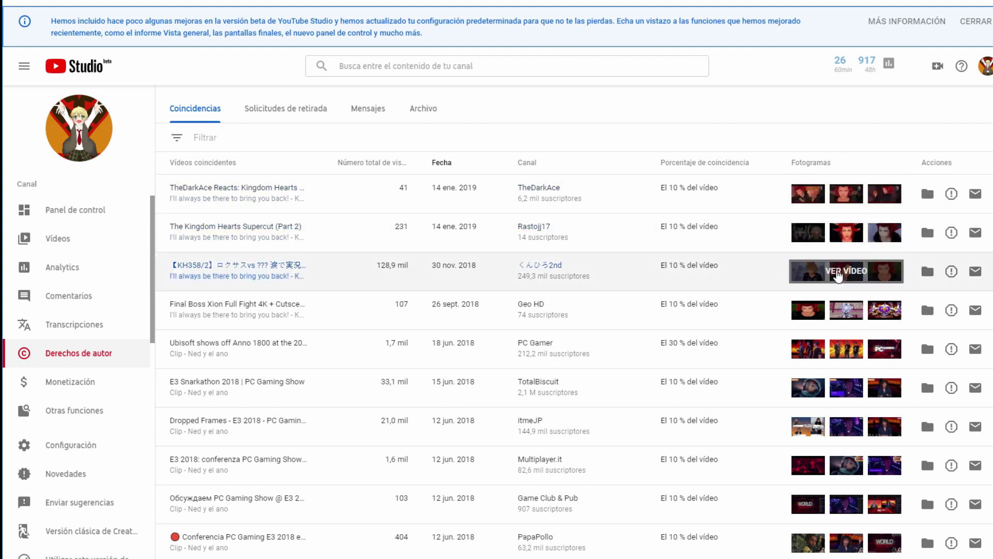
pyautogui.scroll(-1, 838, 273)
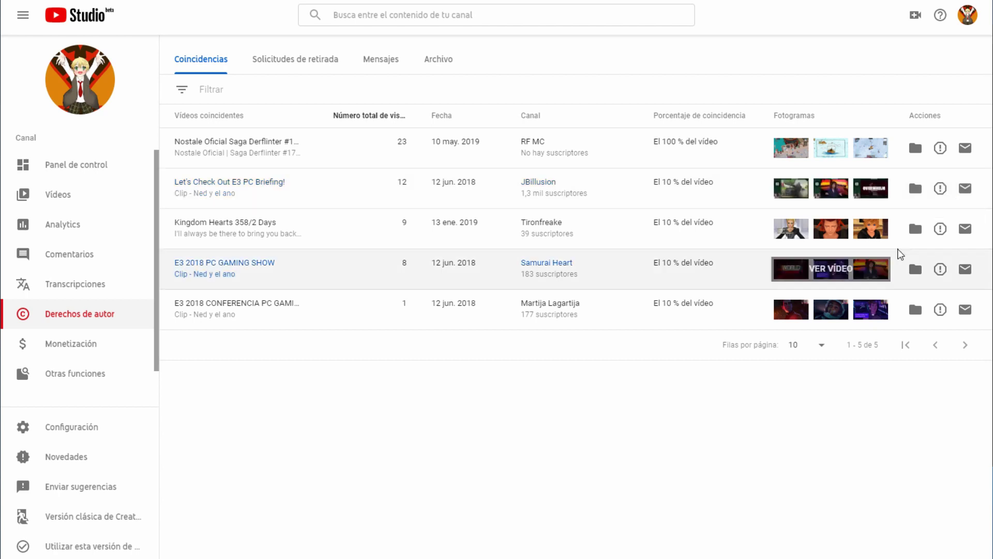
# Step: Archive the E3 PC Briefing, Kingdom Hearts 358/2 Days, E3 2018 PC Gaming Show and E3 2018 conference matches
pyautogui.click(915, 187)
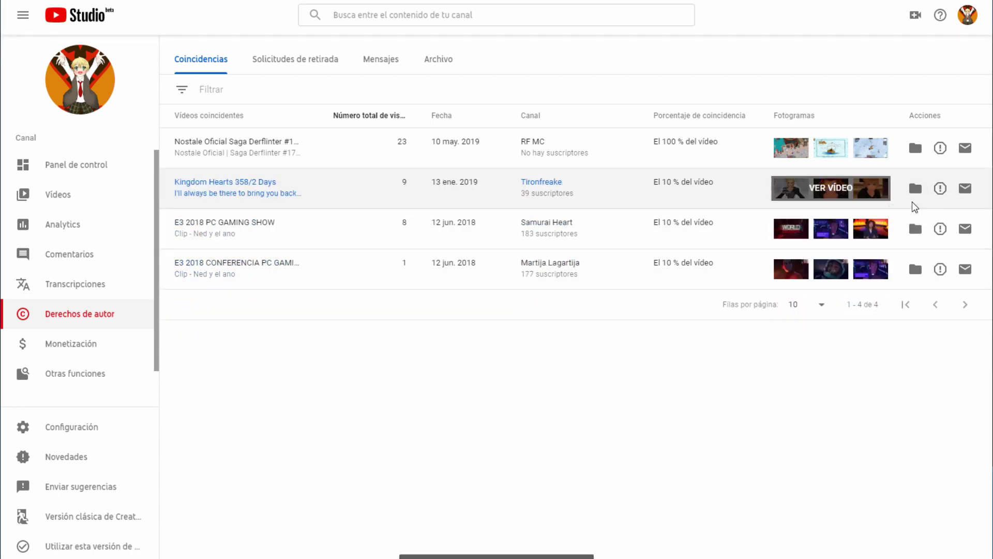
pyautogui.click(916, 190)
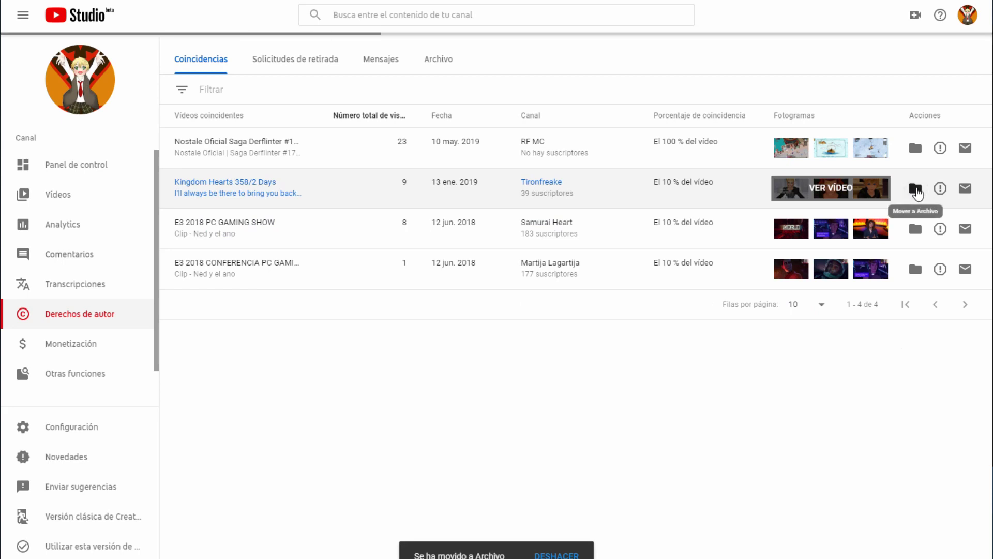
pyautogui.click(446, 67)
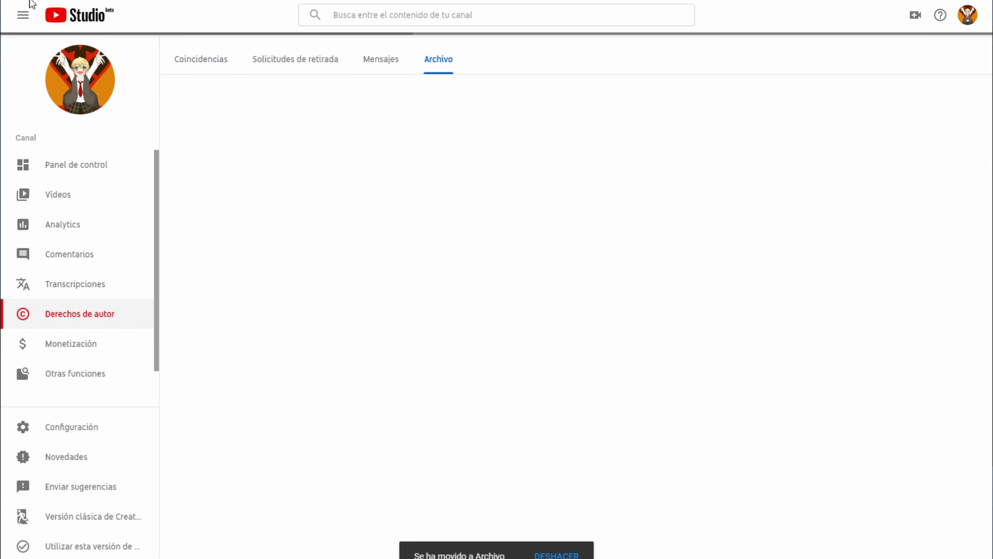
pyautogui.click(193, 61)
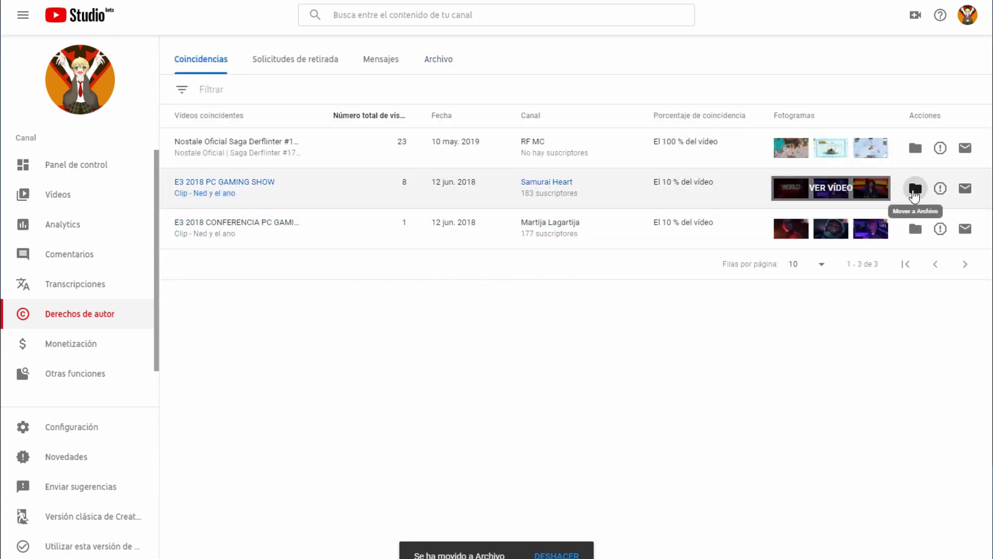
pyautogui.click(915, 190)
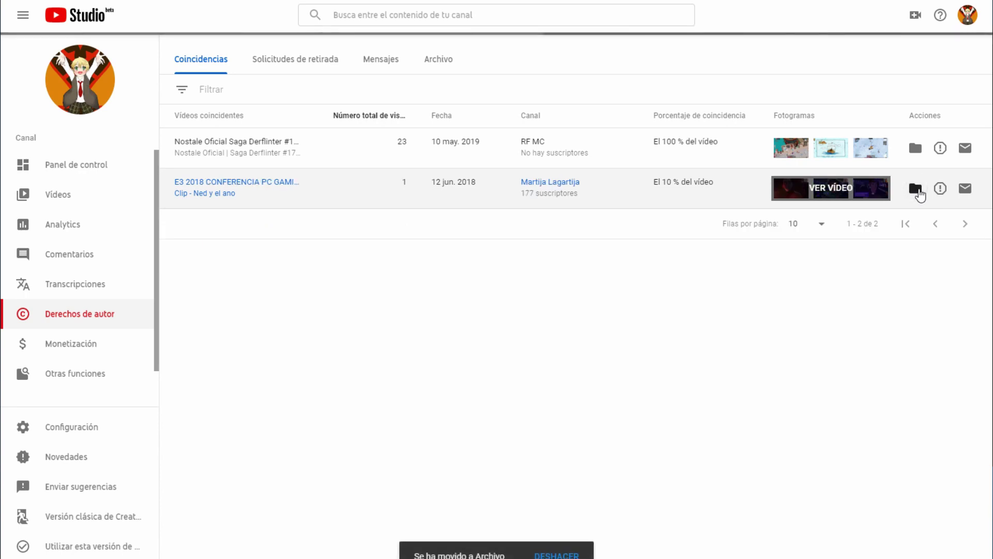
pyautogui.click(916, 189)
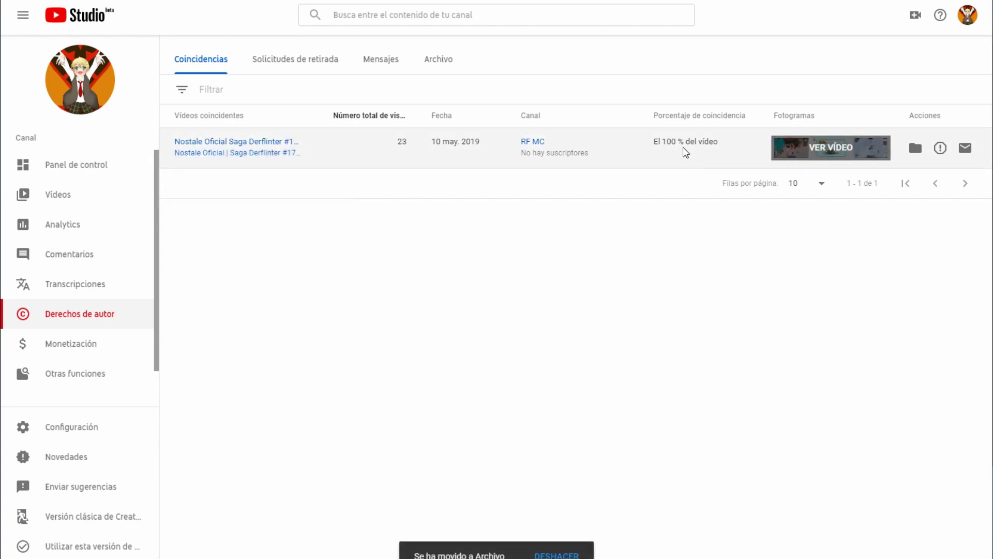
# Step: Highlight the Nostale copy's 100 % match and open it on YouTube
pyautogui.moveTo(662, 141); pyautogui.dragTo(698, 140)
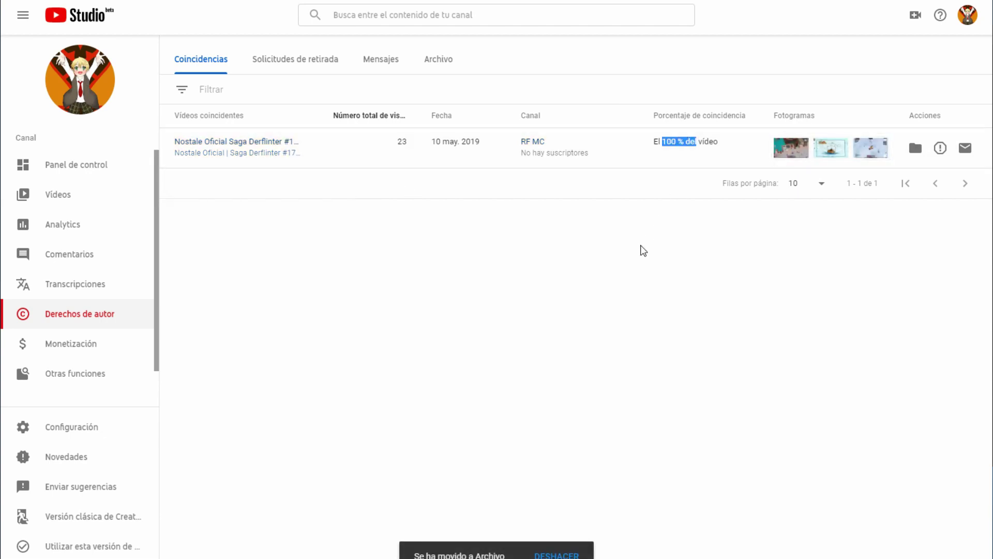
pyautogui.click(638, 257)
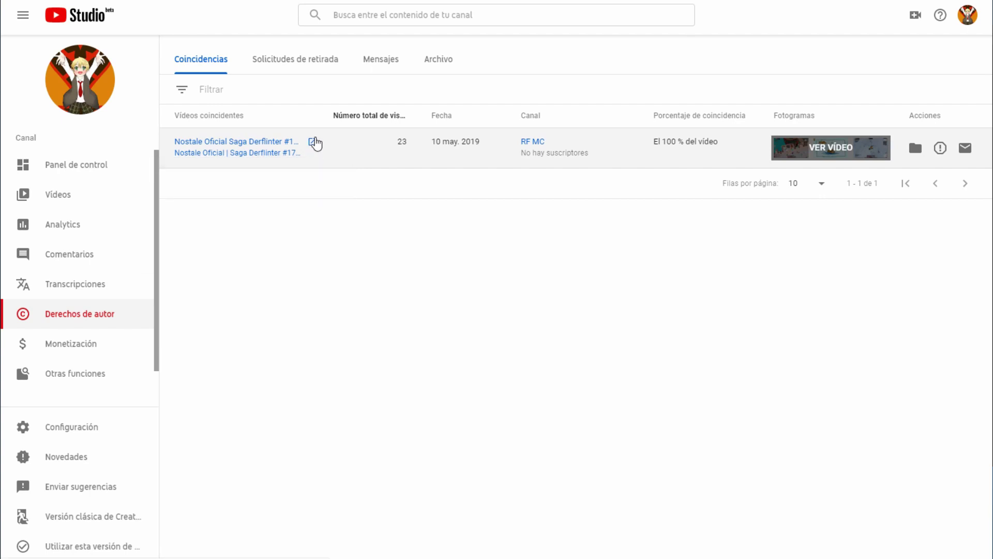
pyautogui.click(313, 153)
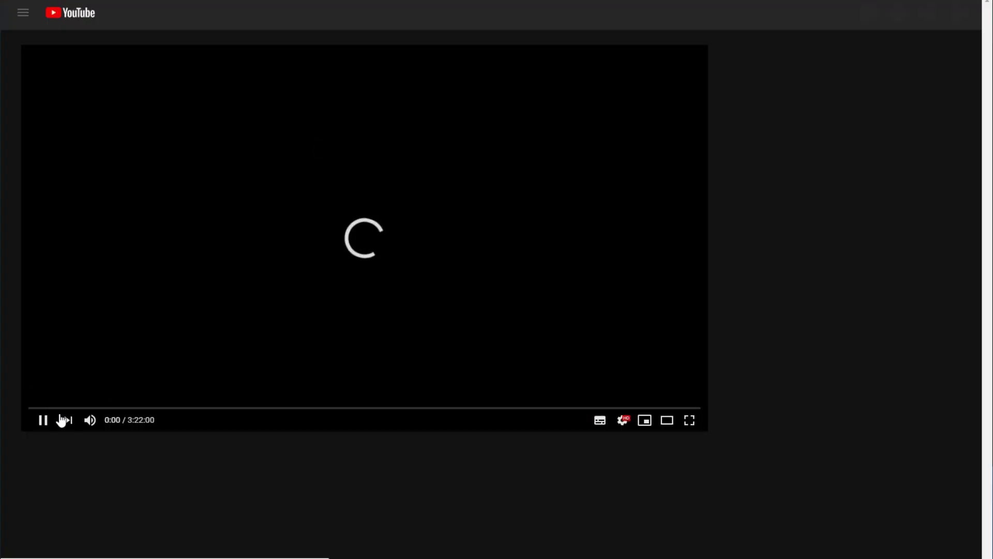
# Step: Mute, reload and pause the matched Nostale Derflinter #17 video to inspect it against the original
pyautogui.click(89, 420)
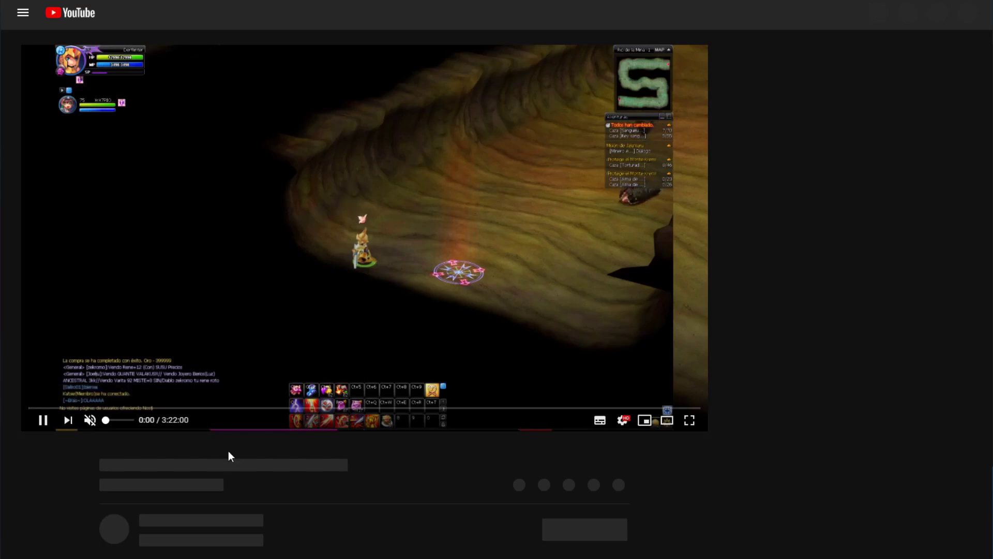
pyautogui.scroll(-2, 398, 458)
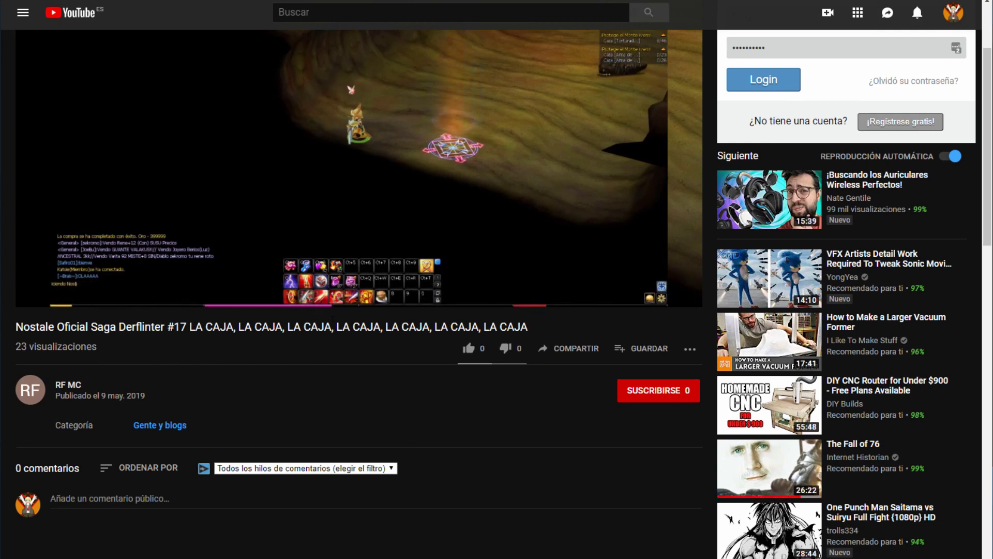
pyautogui.scroll(2, 365, 303)
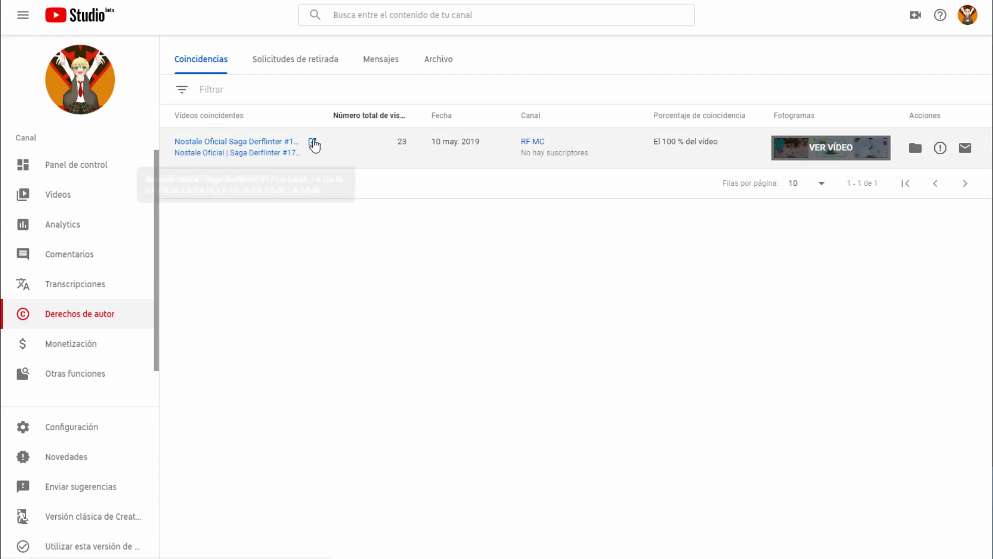
pyautogui.click(313, 144)
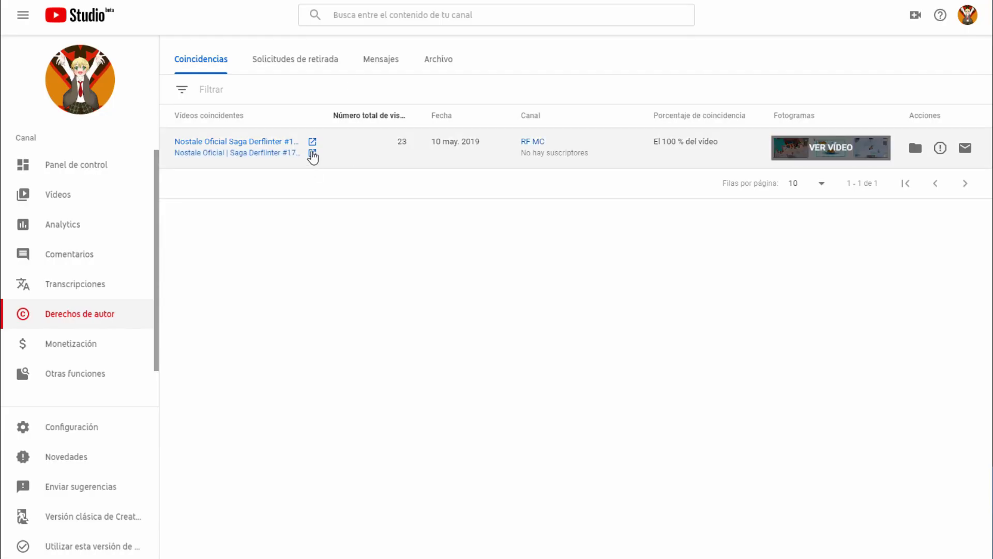
pyautogui.click(312, 153)
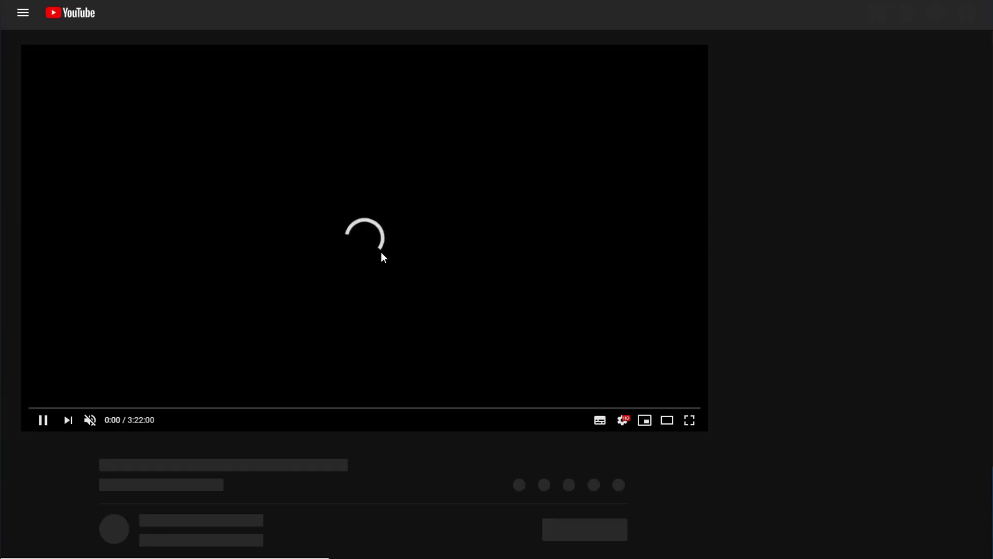
pyautogui.scroll(-4, 414, 357)
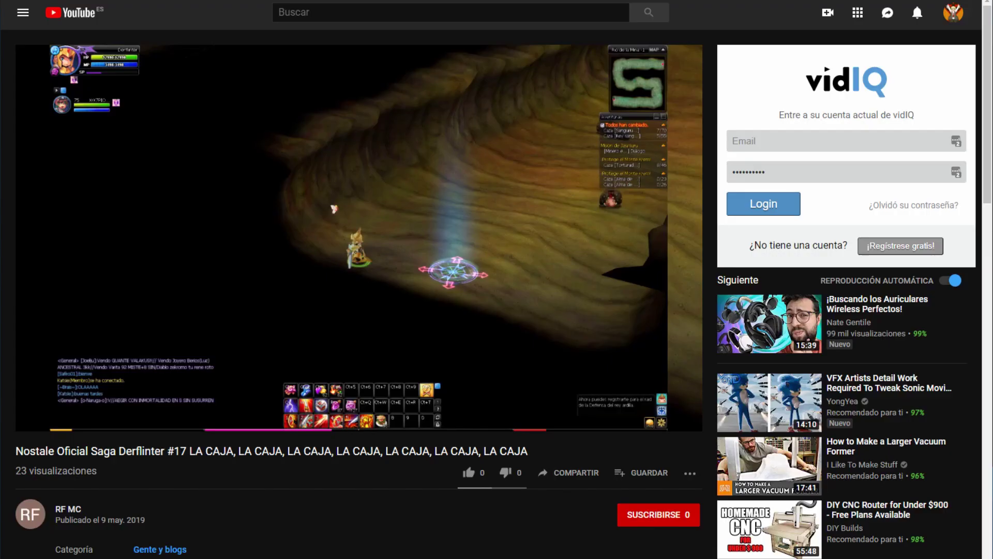
pyautogui.click(518, 212)
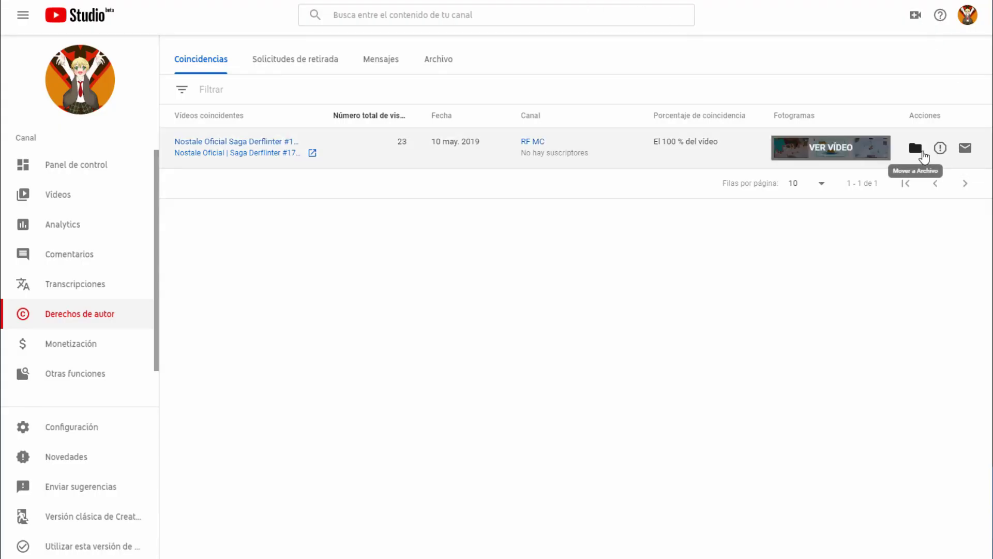
# Step: Send the Nostale re-upload's uploader a copyright notice with your contact e-mail, fixing its typos
pyautogui.click(966, 150)
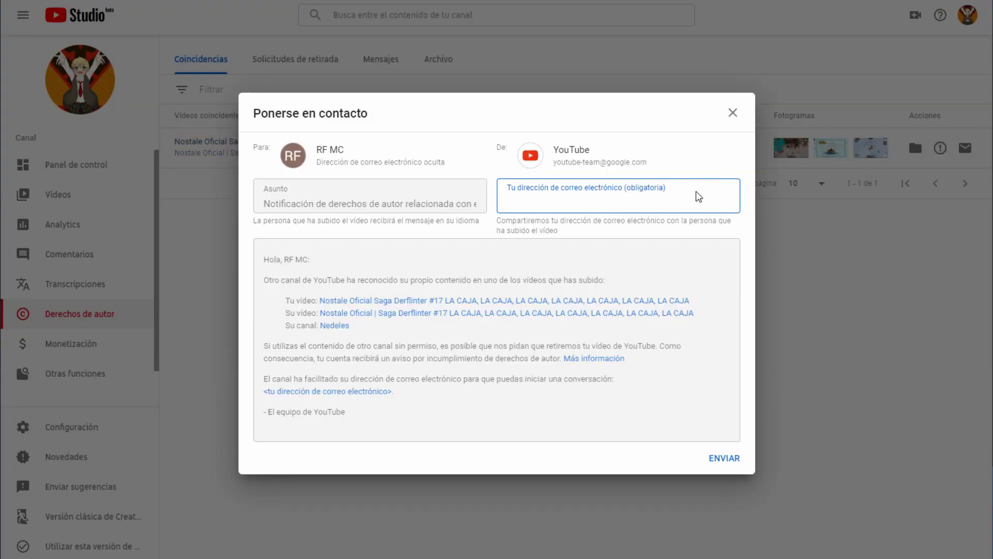
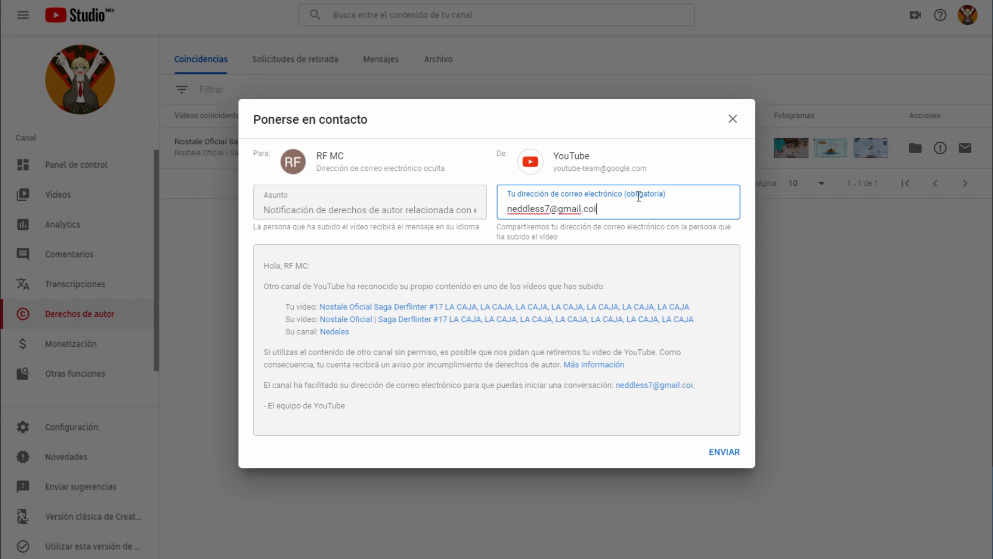
pyautogui.click(714, 454)
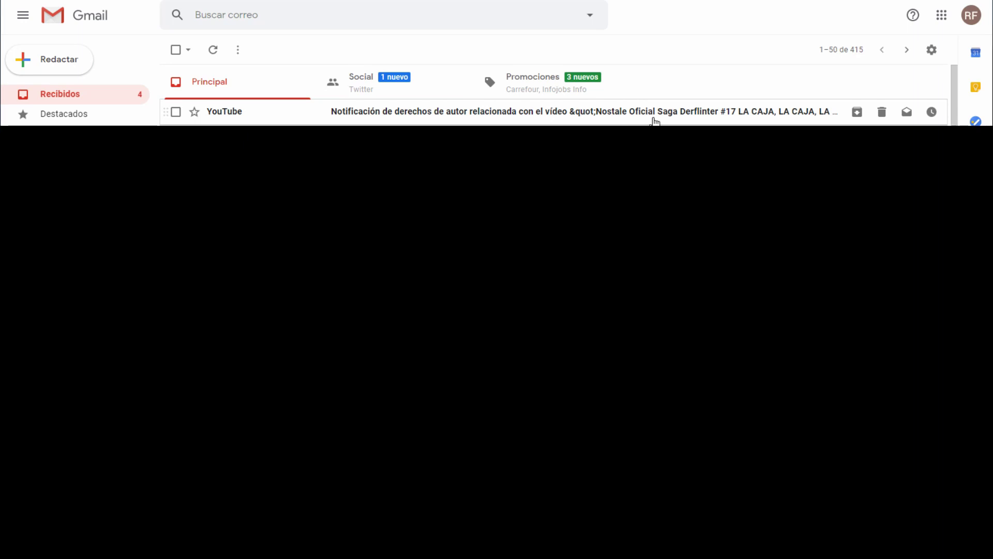
# Step: Read YouTube's copyright notification email and open its Más información link in an incognito window
pyautogui.click(654, 120)
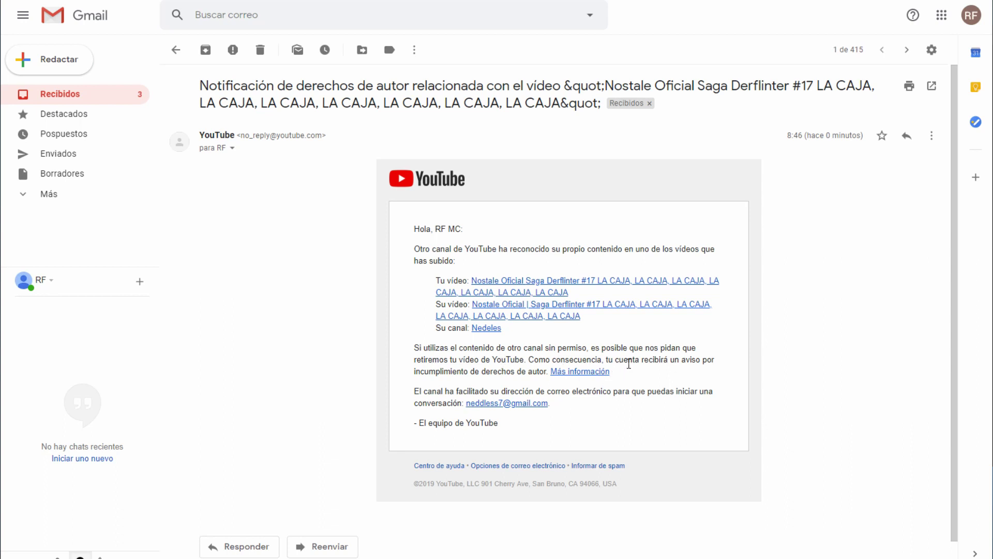
pyautogui.moveTo(616, 362); pyautogui.dragTo(660, 360)
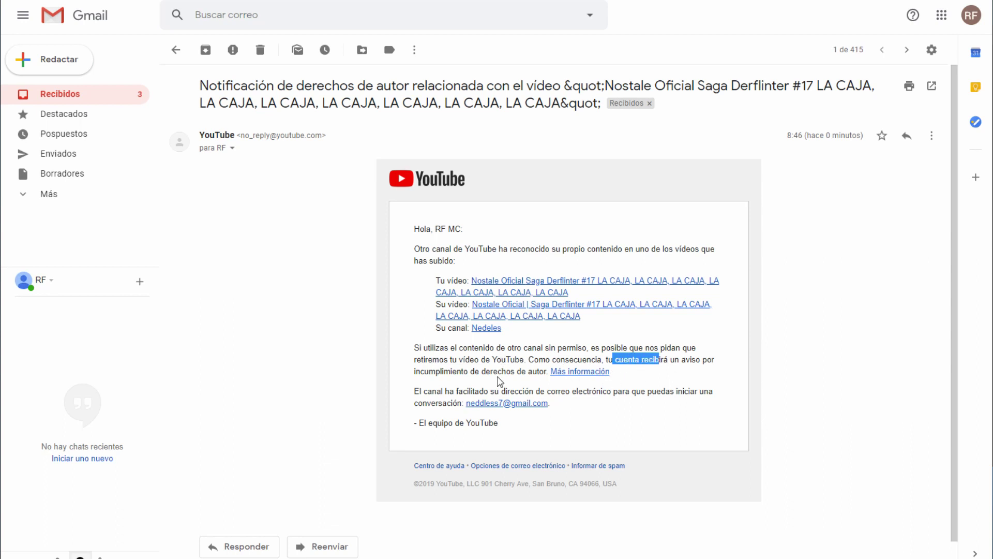
pyautogui.moveTo(498, 374); pyautogui.dragTo(525, 376)
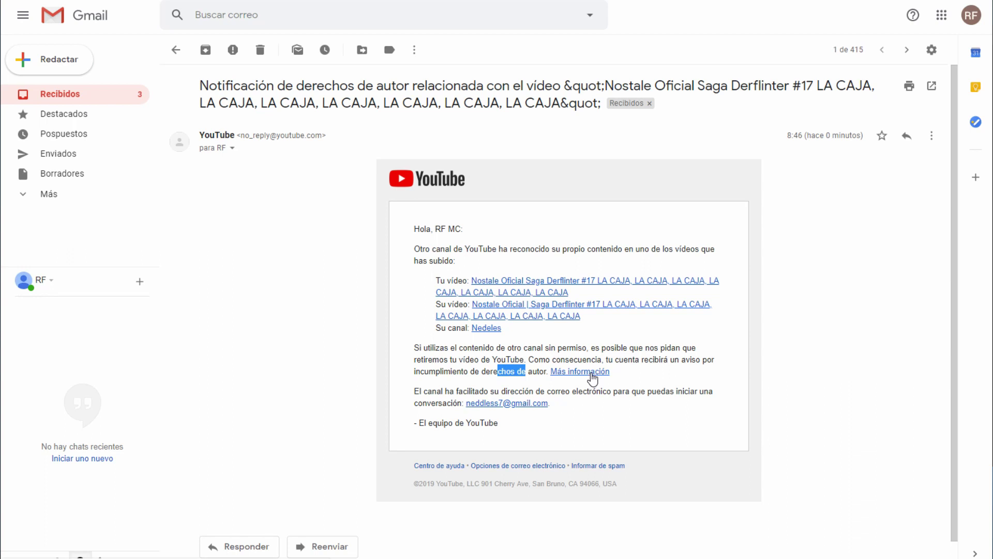
pyautogui.rightClick(592, 379)
pyautogui.click(741, 409)
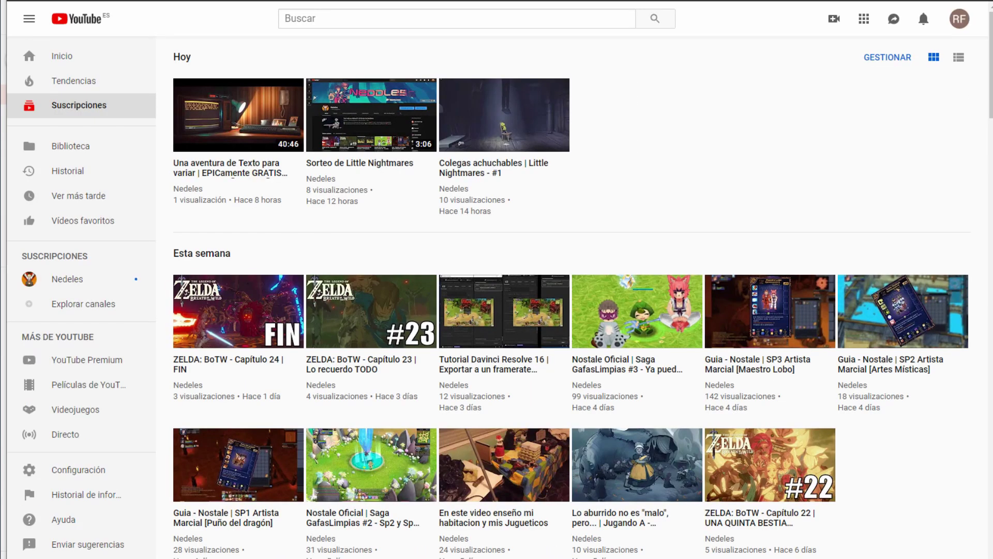
# Step: Switch to the YouTube Studio beta from the account menu and open the Vídeos list
pyautogui.click(958, 18)
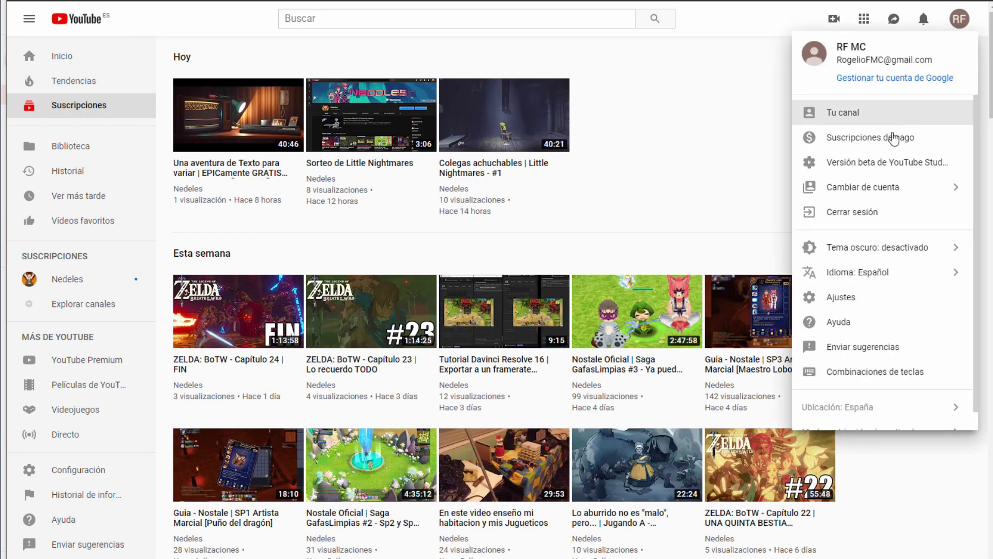
pyautogui.click(886, 166)
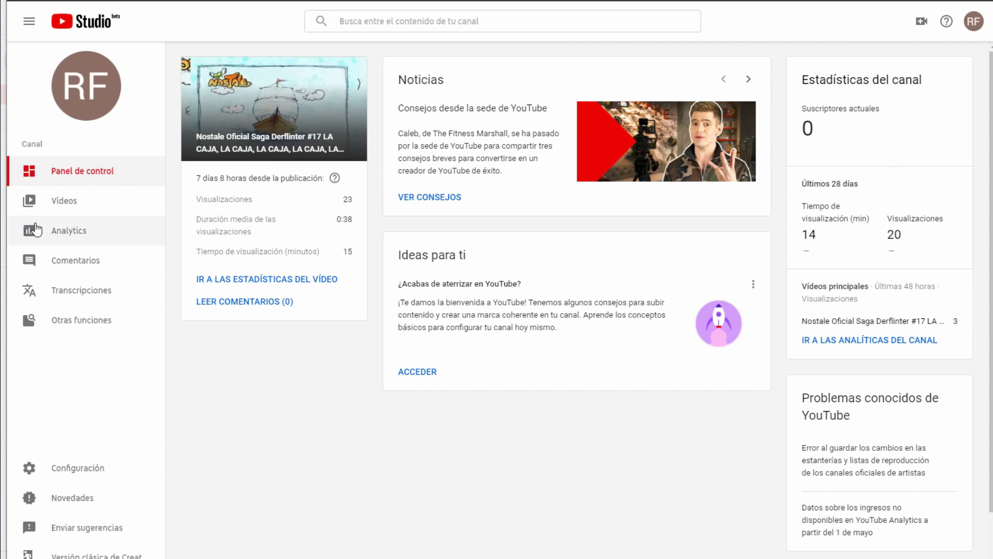
pyautogui.click(57, 213)
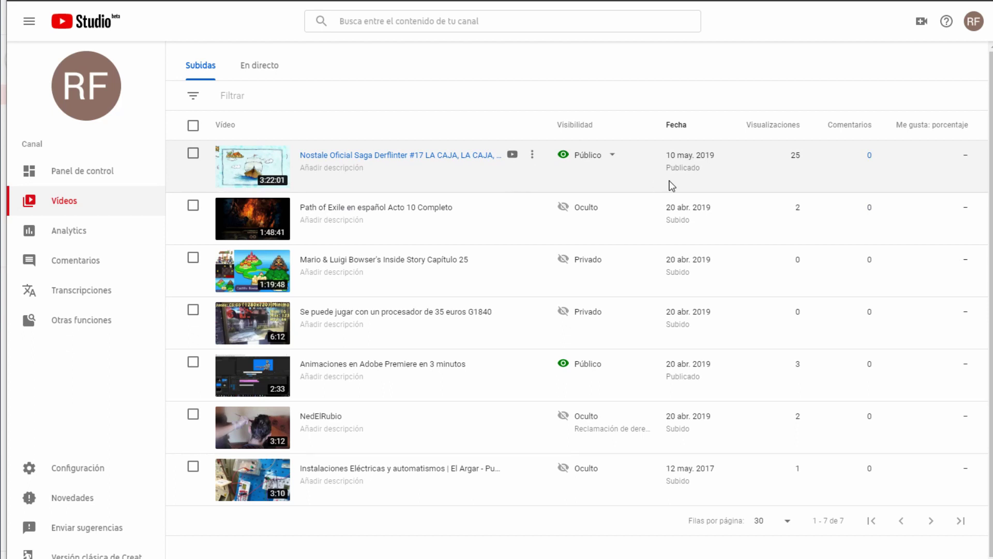
pyautogui.moveTo(792, 149)
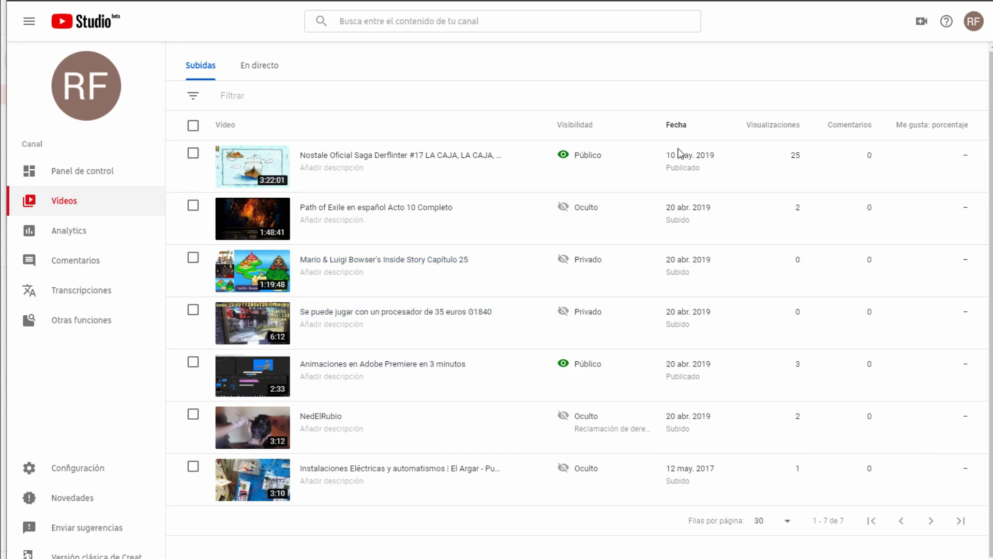
pyautogui.moveTo(645, 438)
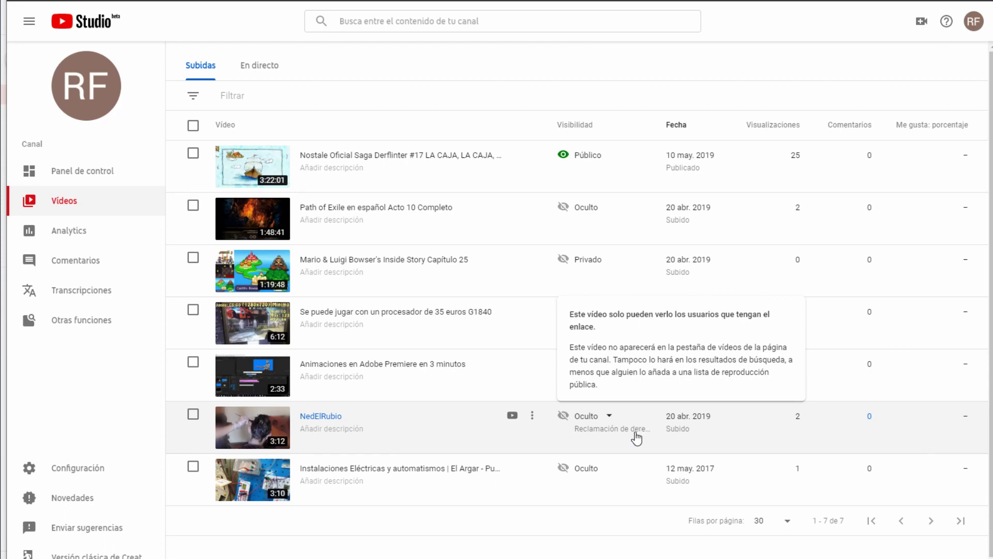
pyautogui.click(636, 438)
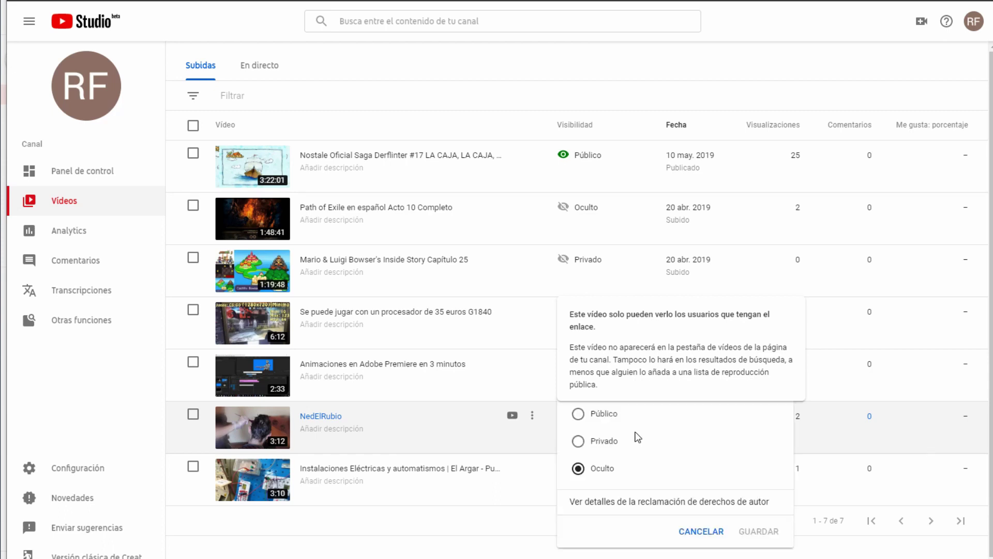
pyautogui.click(457, 532)
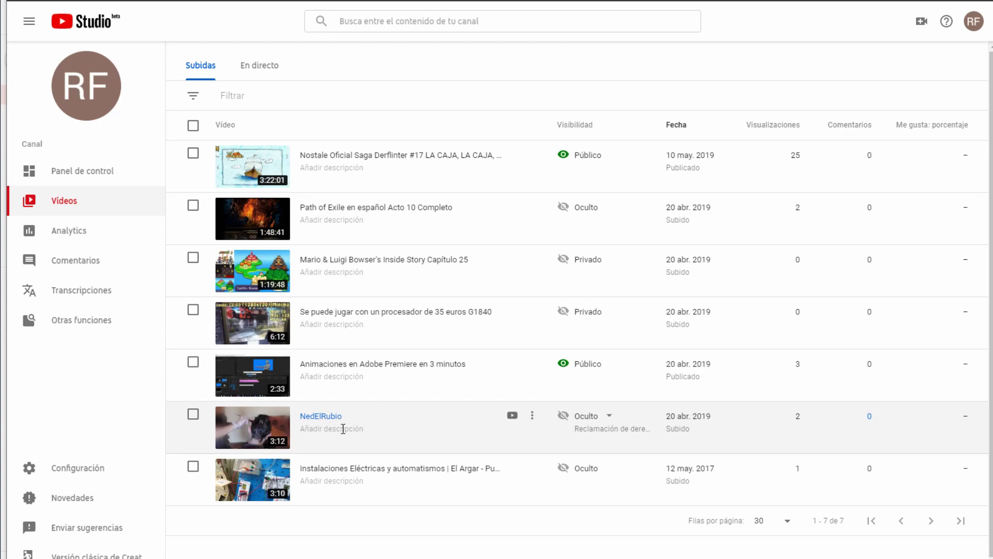
pyautogui.moveTo(632, 409)
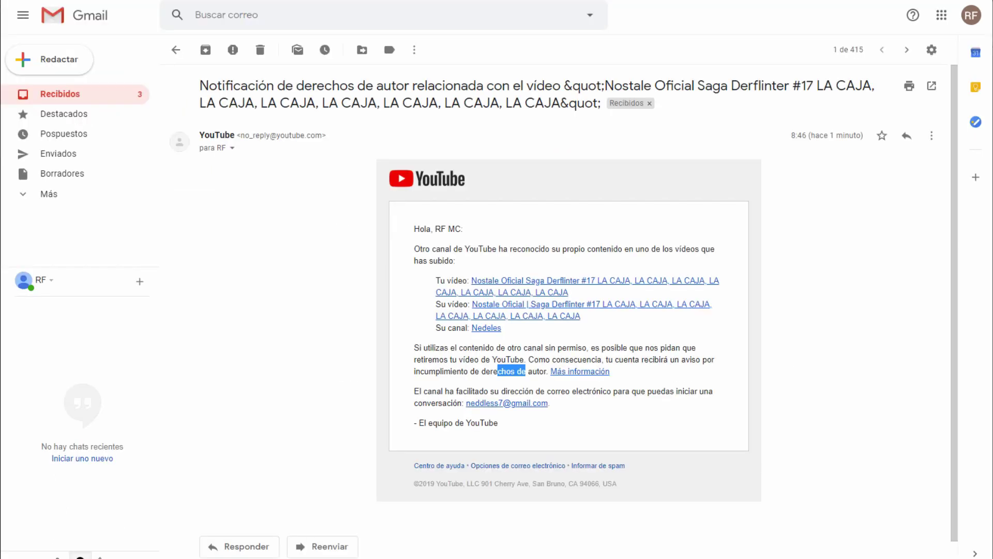
# Step: Review the notification email, then open its channel link in an incognito window
pyautogui.click(797, 301)
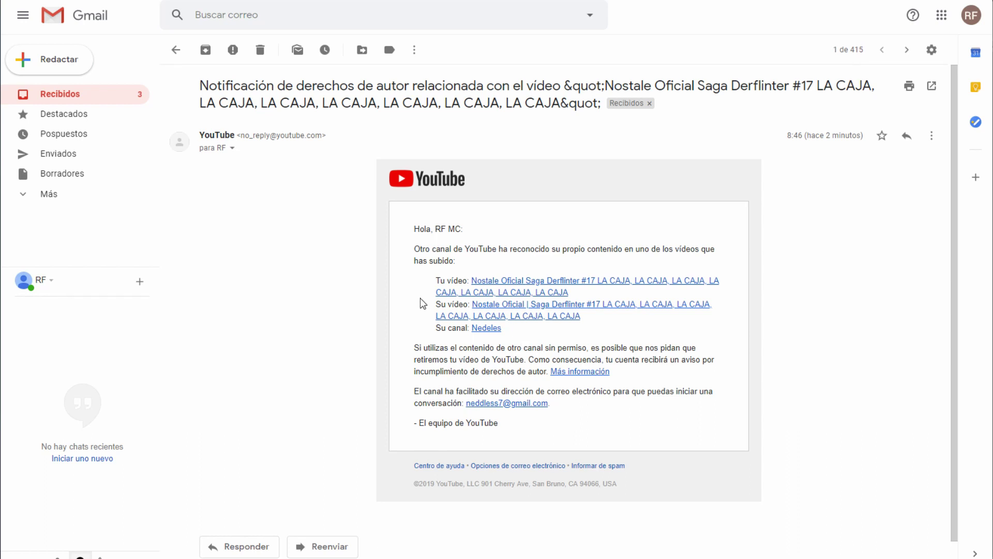
pyautogui.scroll(-1, 421, 303)
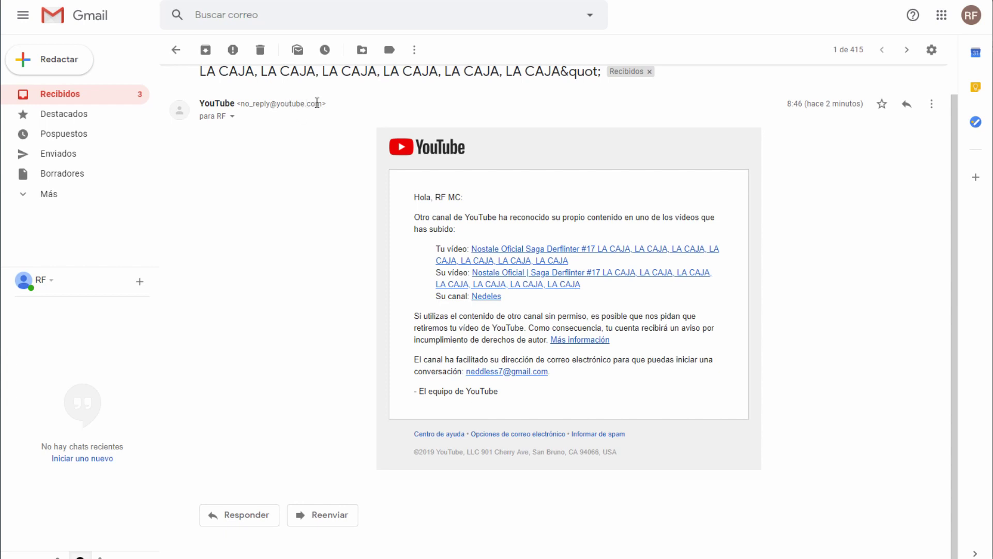
pyautogui.moveTo(331, 104); pyautogui.dragTo(237, 103)
pyautogui.click(288, 157)
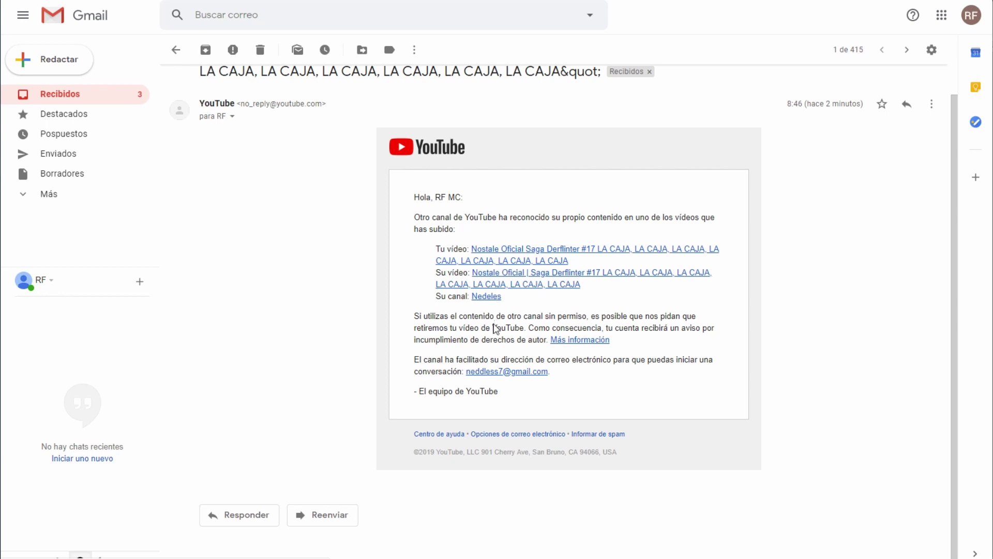
pyautogui.rightClick(486, 301)
pyautogui.click(524, 337)
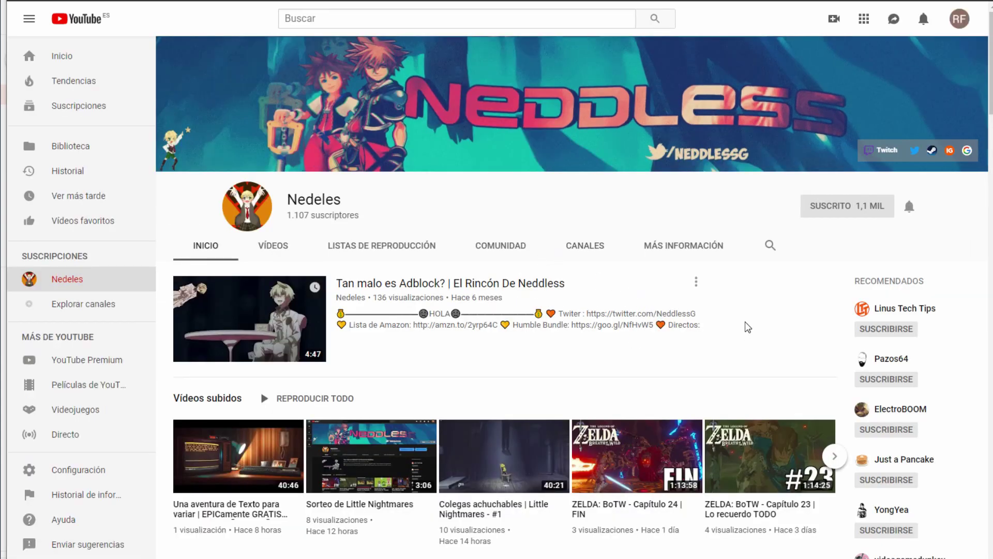
# Step: Open the channel's MÁS INFORMACIÓN page and request to view its business e-mail address
pyautogui.click(714, 251)
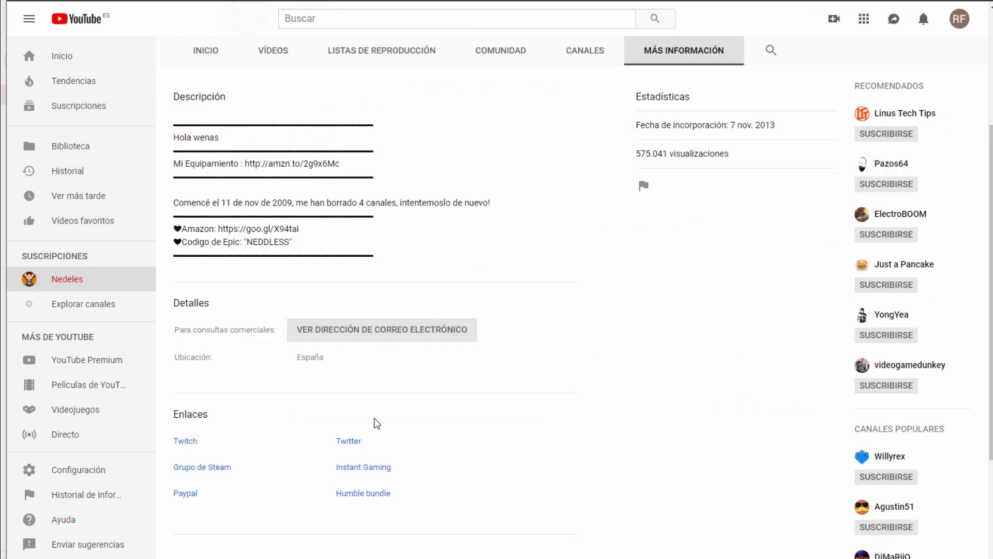
pyautogui.click(435, 337)
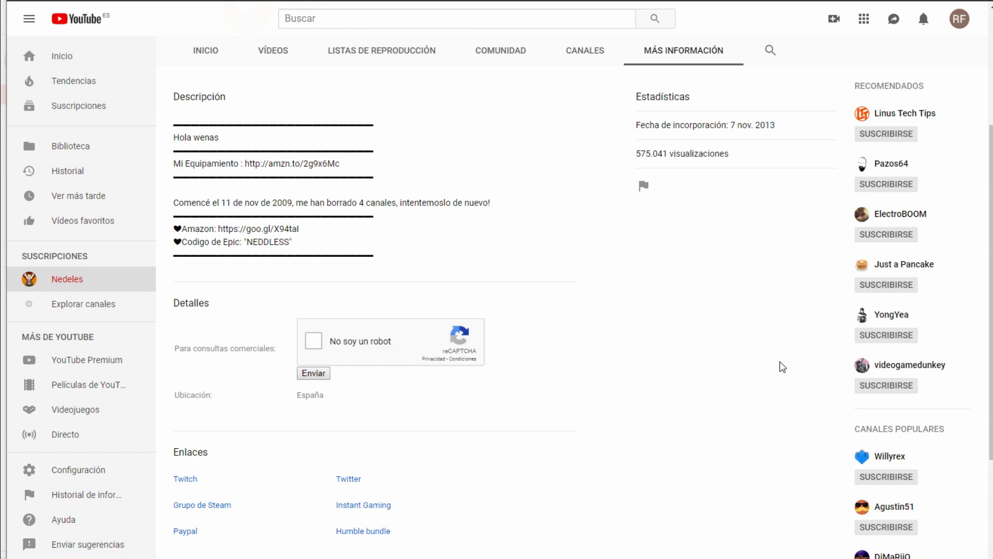
pyautogui.scroll(-3, 782, 409)
pyautogui.scroll(6, 779, 417)
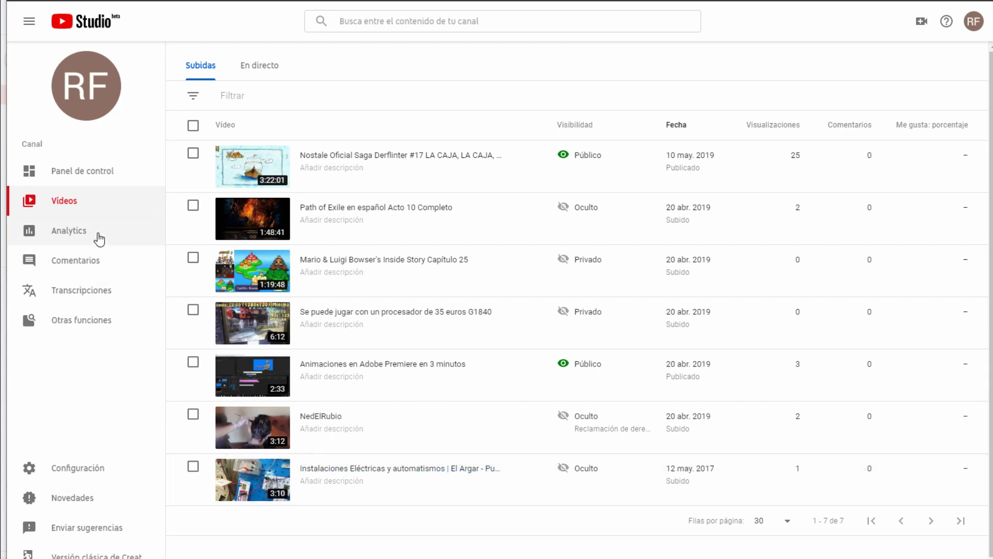
# Step: Go to the Derechos de autor section and show the Mensajes list of matches
pyautogui.click(117, 184)
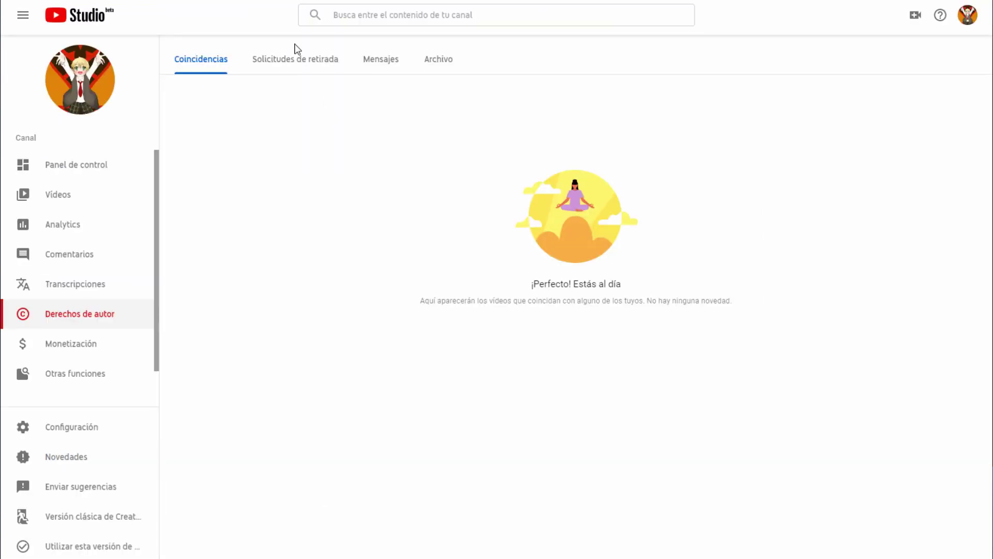
pyautogui.click(287, 65)
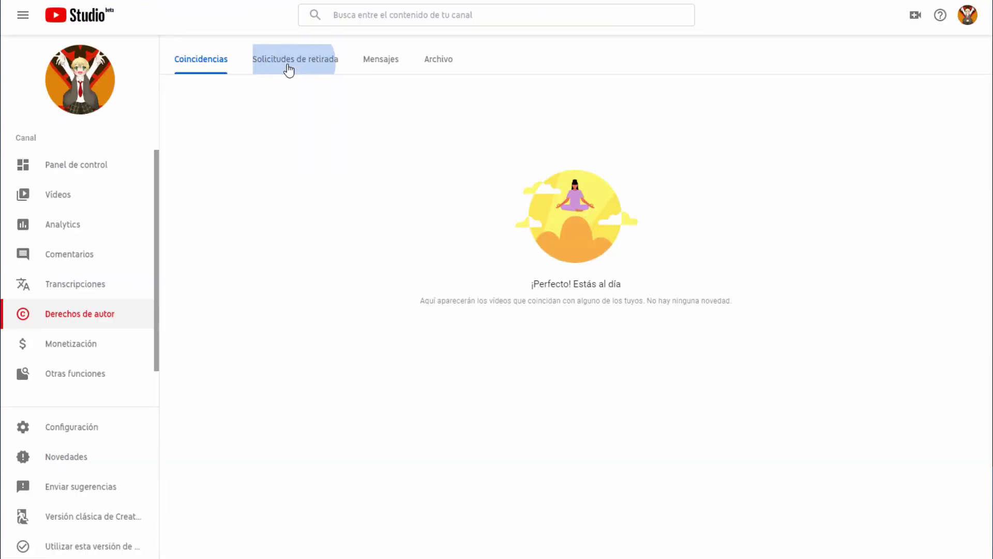
pyautogui.click(391, 62)
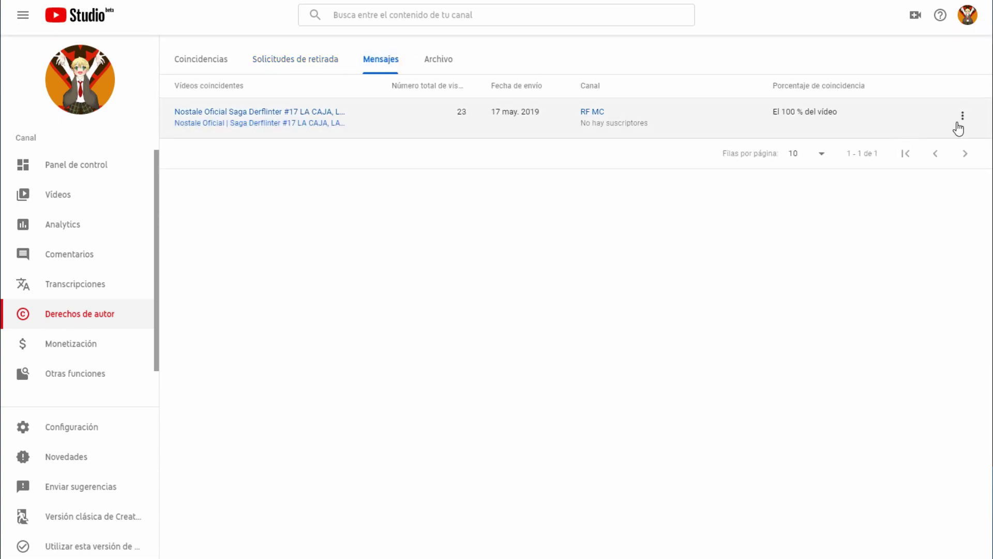
# Step: Review the 100% Nostale match, then choose Solicitar retirada del vídeo for it
pyautogui.click(961, 124)
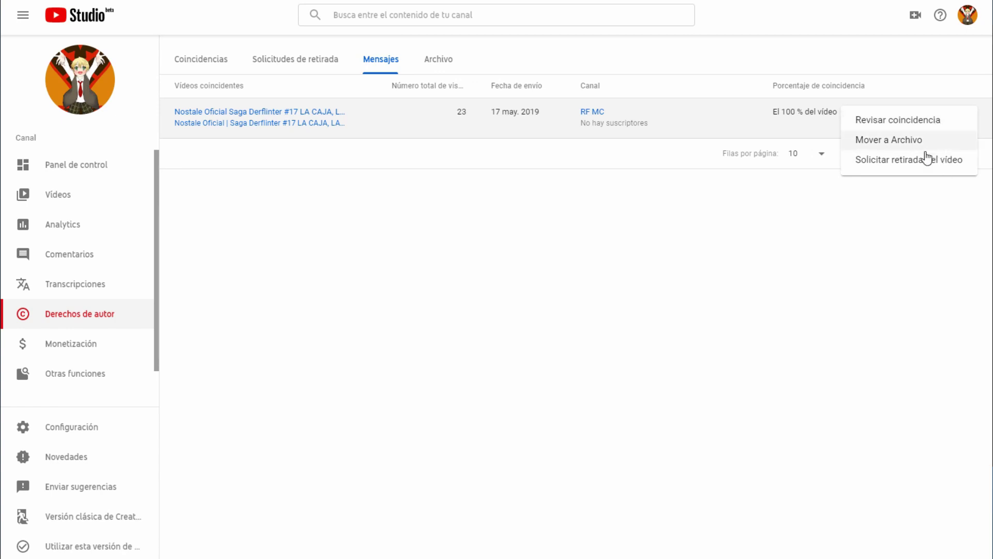
pyautogui.click(896, 124)
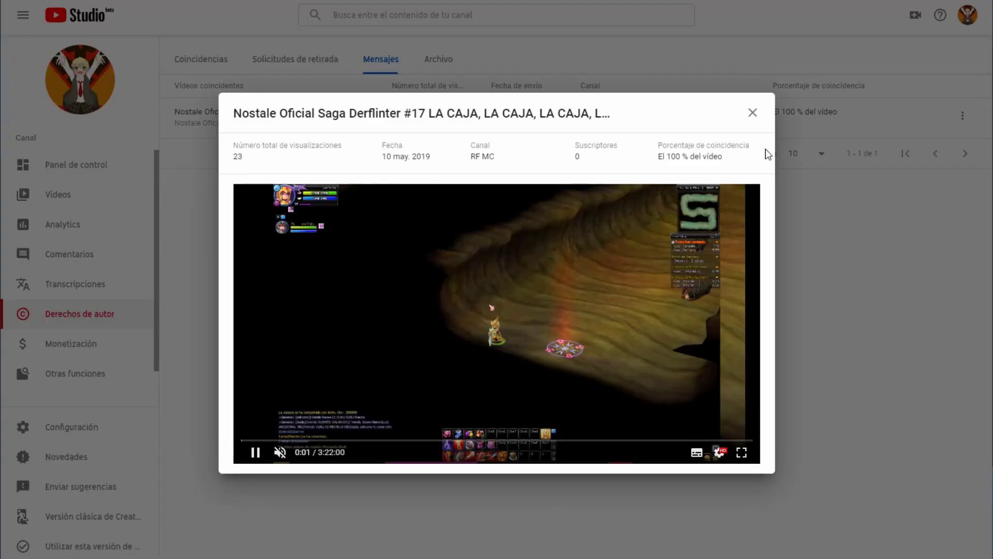
pyautogui.click(756, 115)
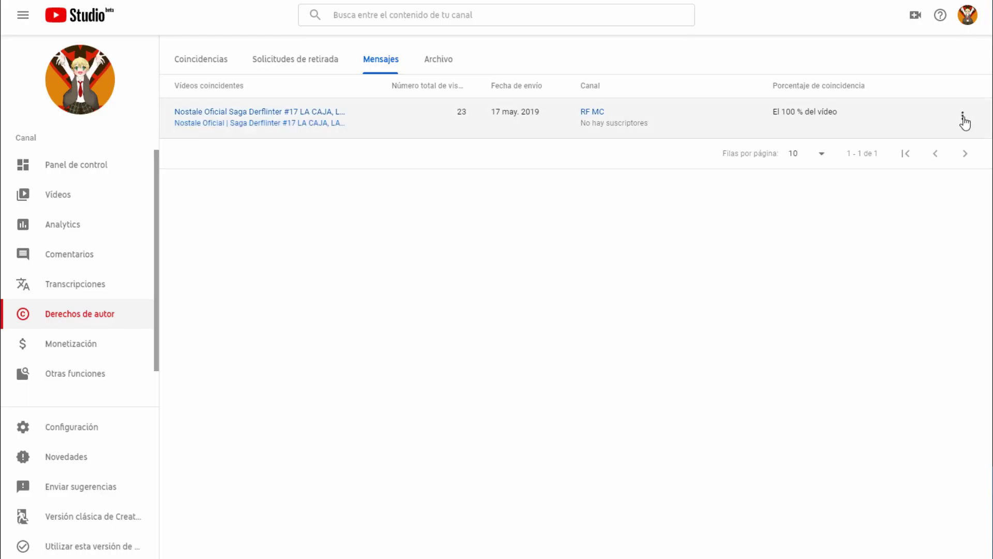
pyautogui.click(962, 115)
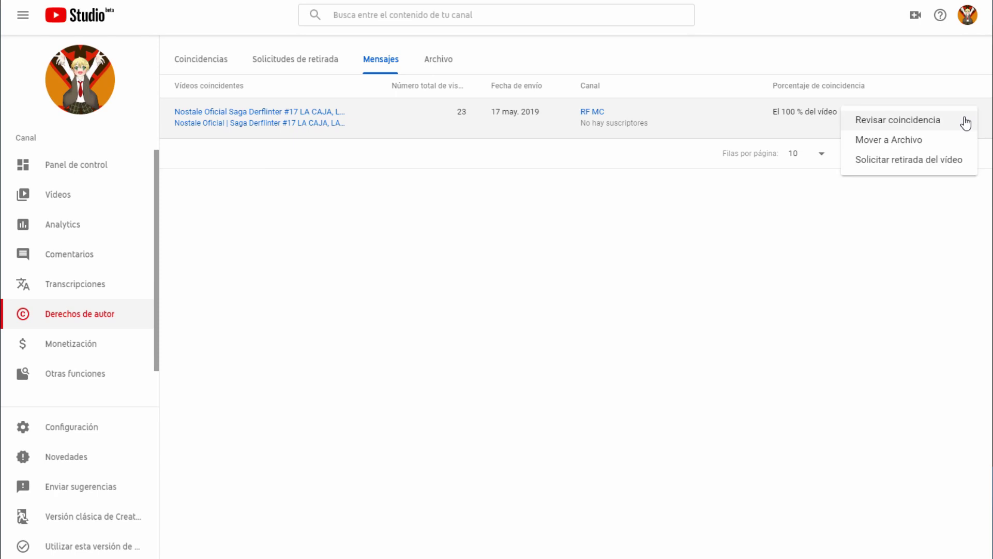
pyautogui.click(945, 165)
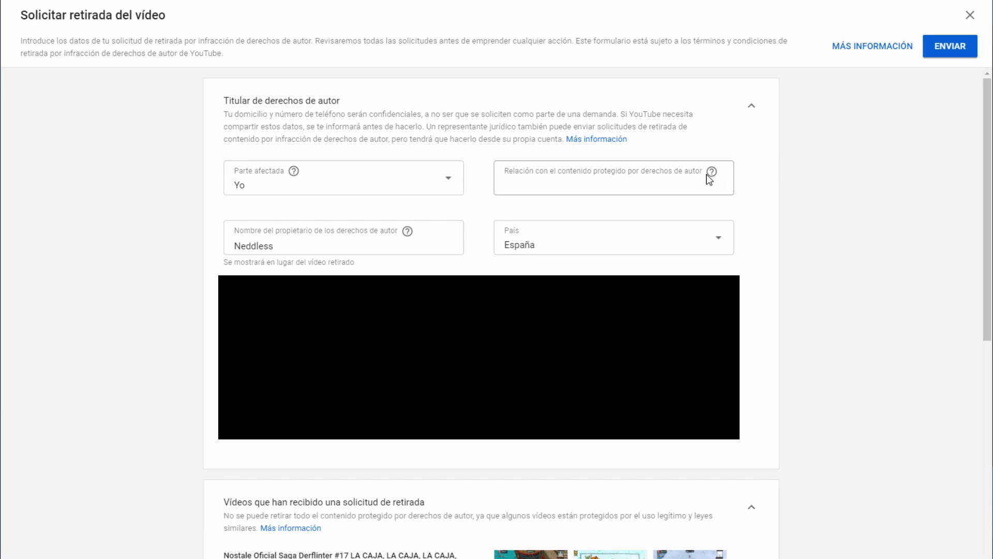
# Step: Enter 'Creador original del contenido' as the relationship to the content and keep Yo as affected party
pyautogui.moveTo(712, 175)
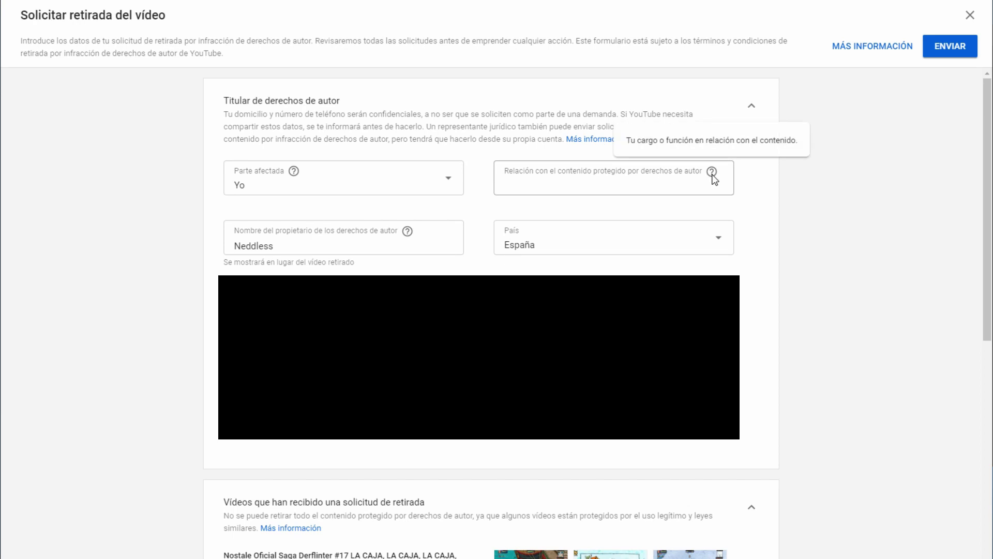
pyautogui.click(683, 183)
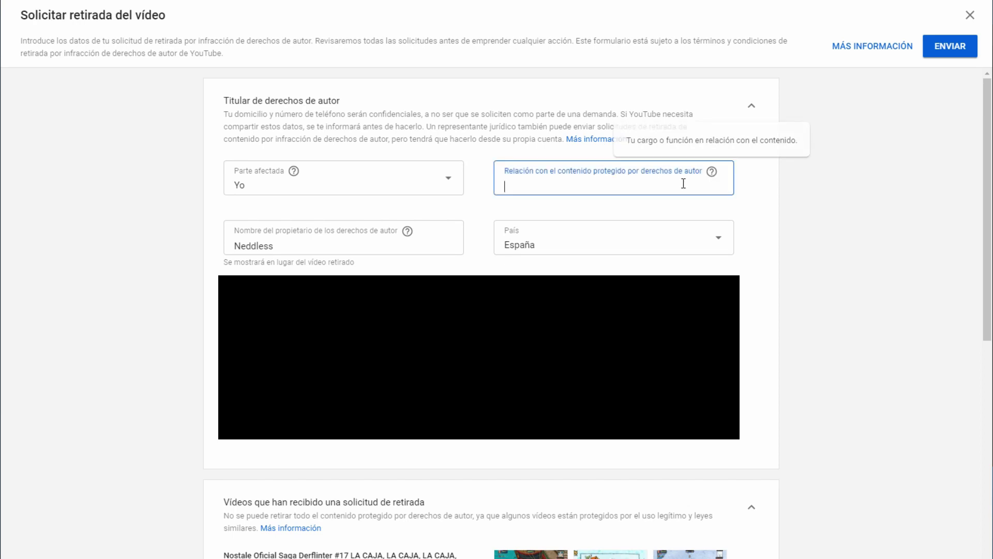
pyautogui.write('Creado')
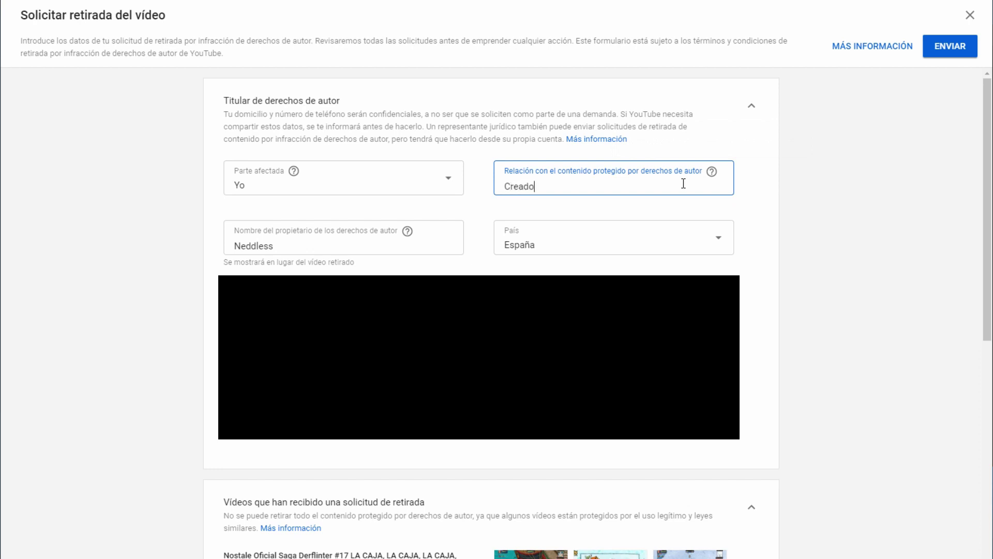
pyautogui.write('r original del contenido')
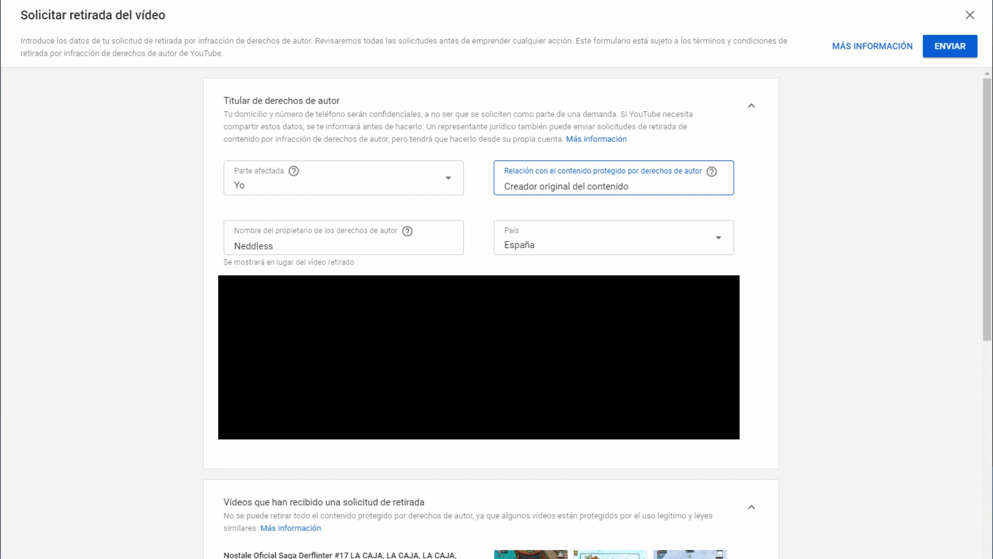
pyautogui.click(443, 180)
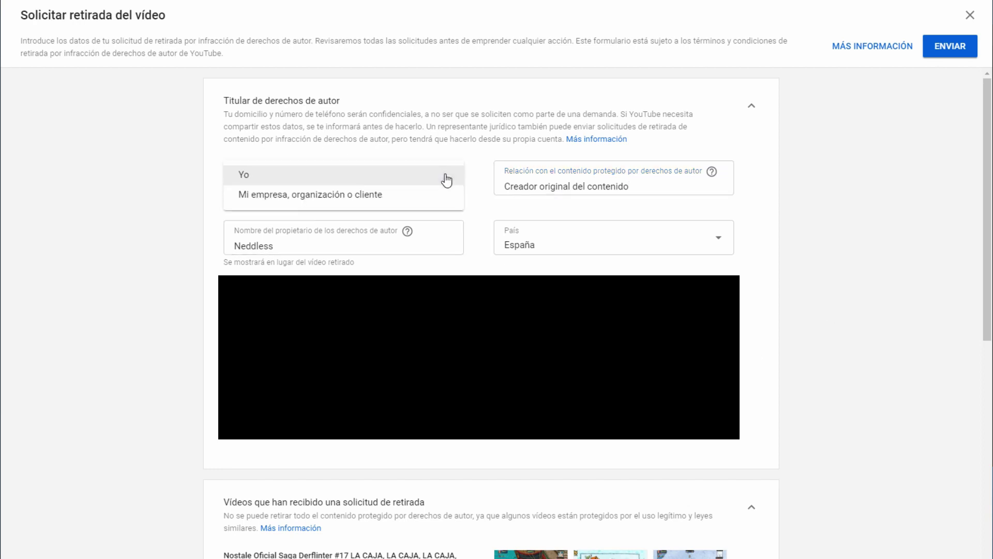
pyautogui.click(447, 180)
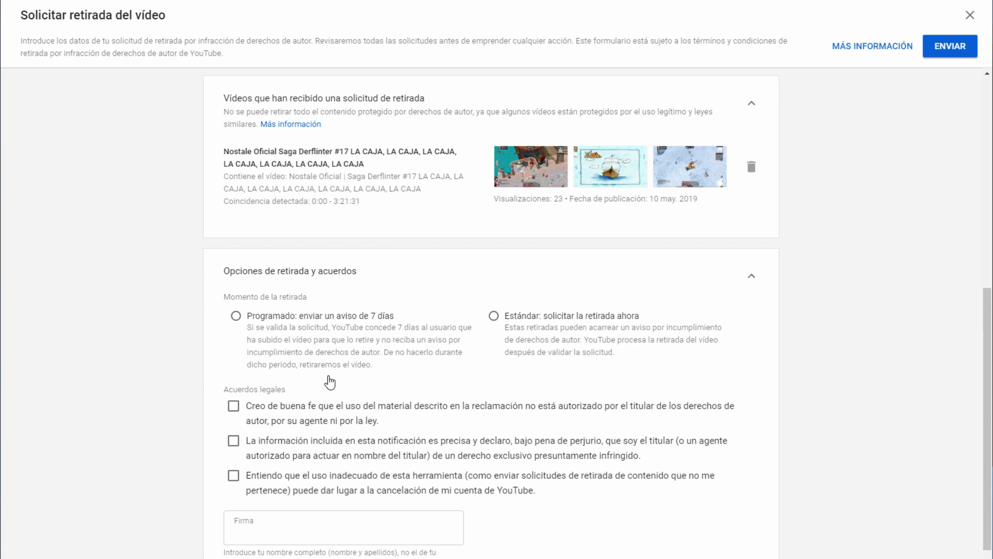
# Step: Choose the scheduled 7-day notice removal and tick all three legal agreement checkboxes
pyautogui.click(349, 321)
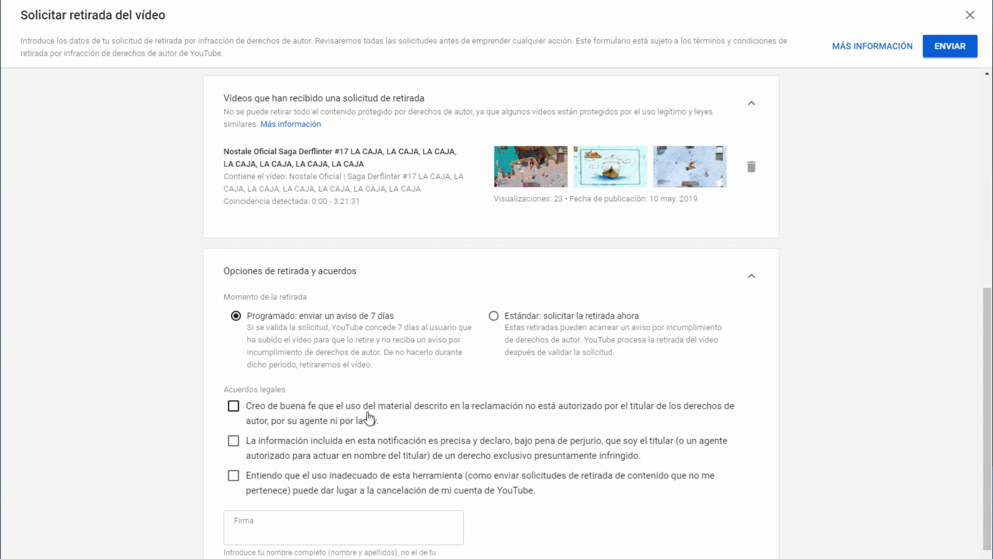
pyautogui.click(370, 418)
pyautogui.click(667, 455)
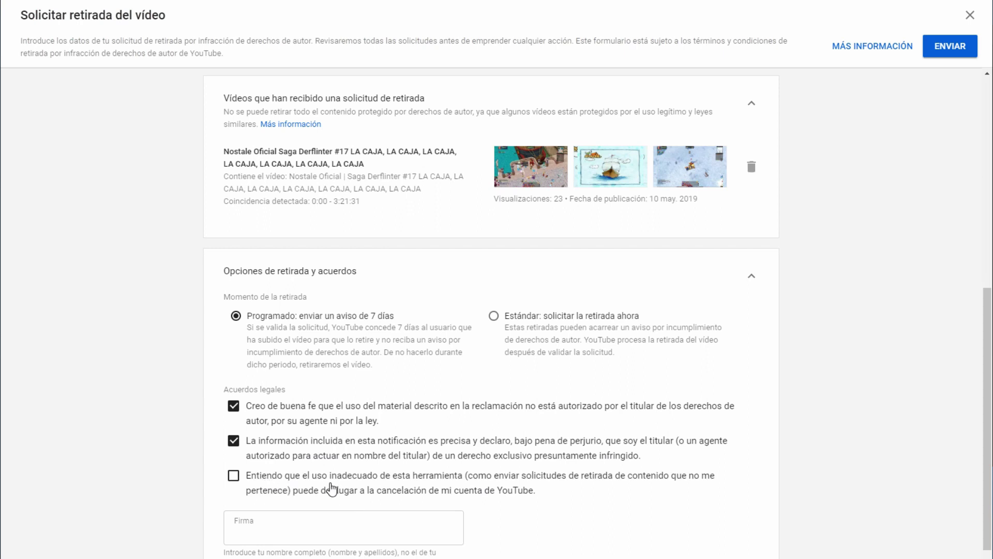
pyautogui.click(541, 484)
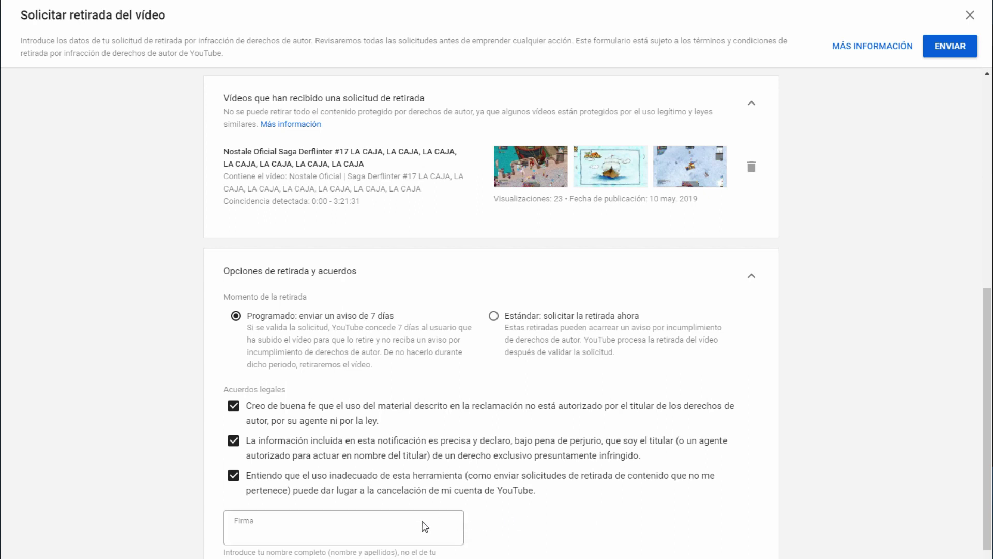
# Step: Sign the form with the full name and submit the takedown request
pyautogui.click(402, 531)
pyautogui.write('Ne')
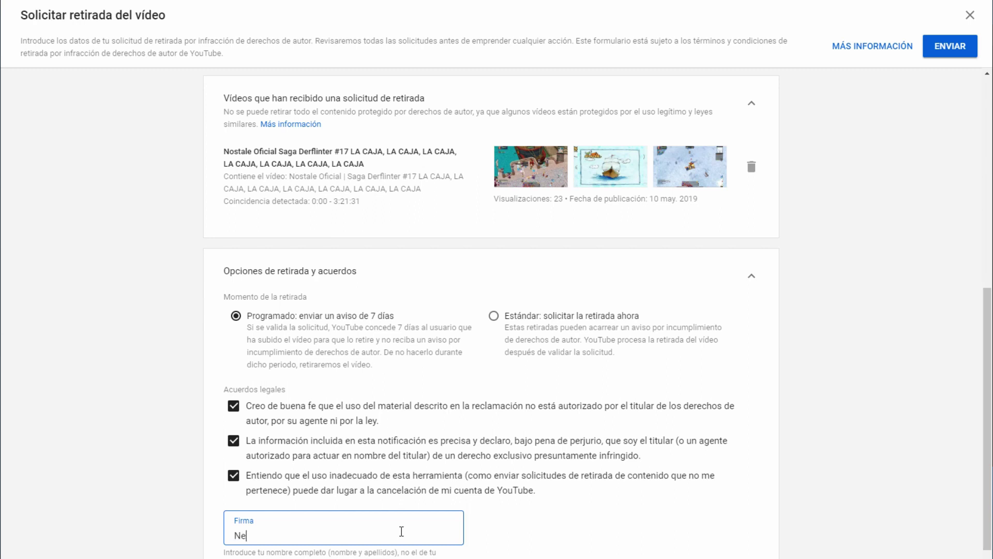
pyautogui.write('deles')
pyautogui.scroll(-1, 491, 540)
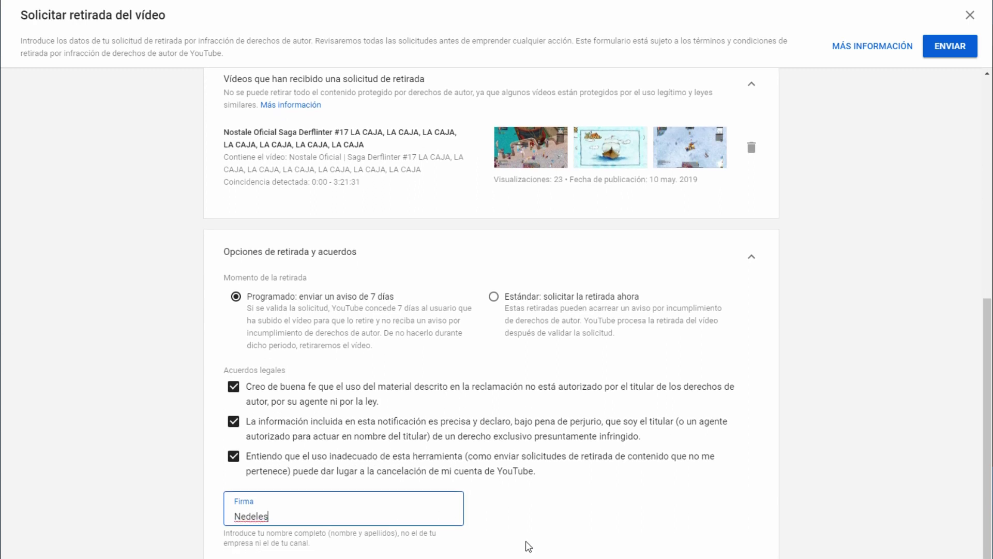
pyautogui.click(965, 46)
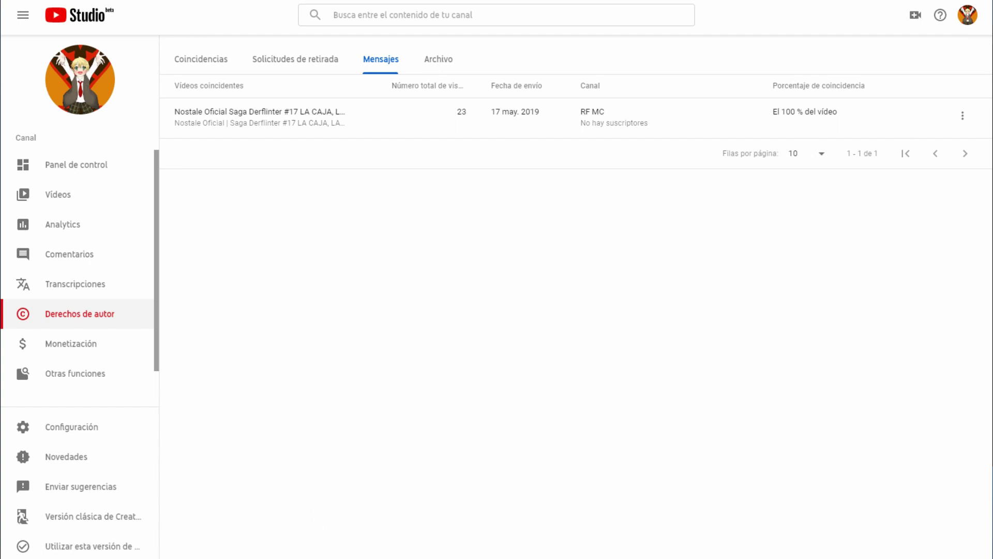
# Step: Switch to the Panel de control Chrome window and bring up its Gmail inbox tab
pyautogui.moveTo(128, 556)
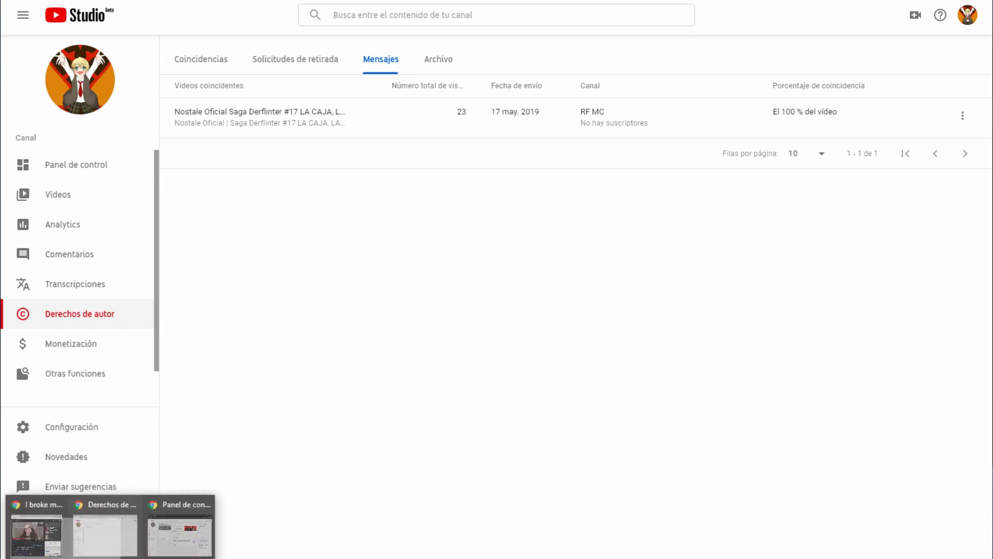
pyautogui.click(211, 530)
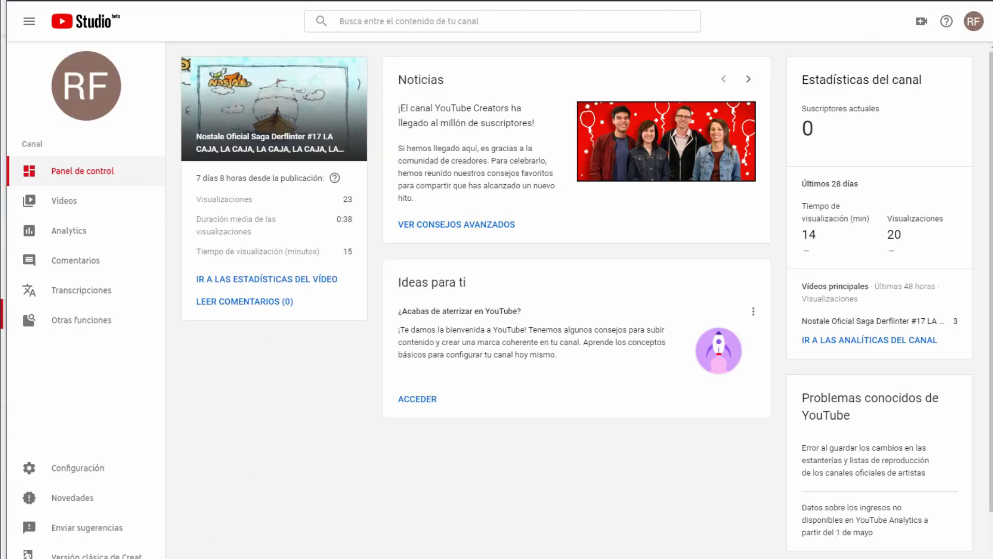
pyautogui.hotkey('ctrl', 'Tab')
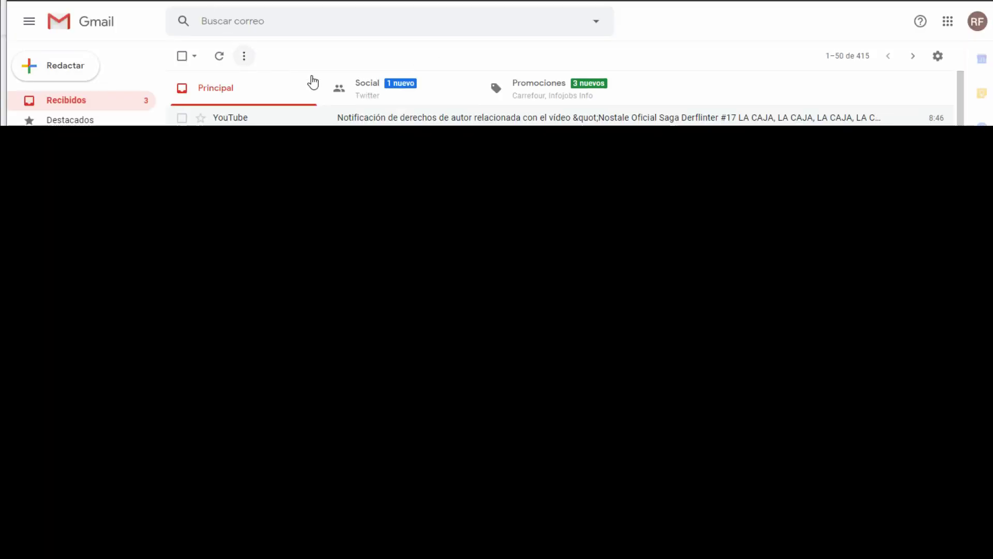
# Step: Read the uploader's YouTube copyright notification, checking when it arrived, then return to the inbox
pyautogui.click(355, 115)
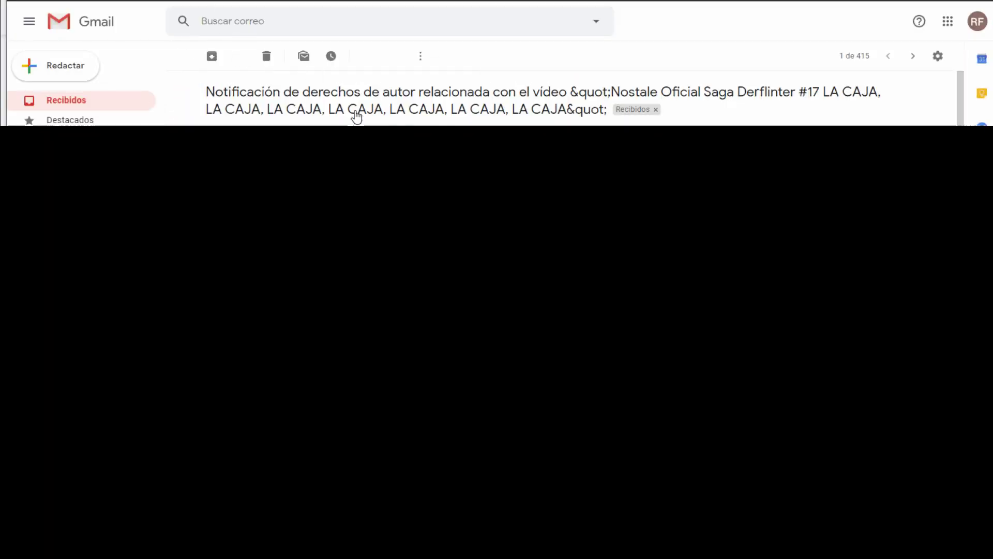
pyautogui.scroll(-1, 284, 309)
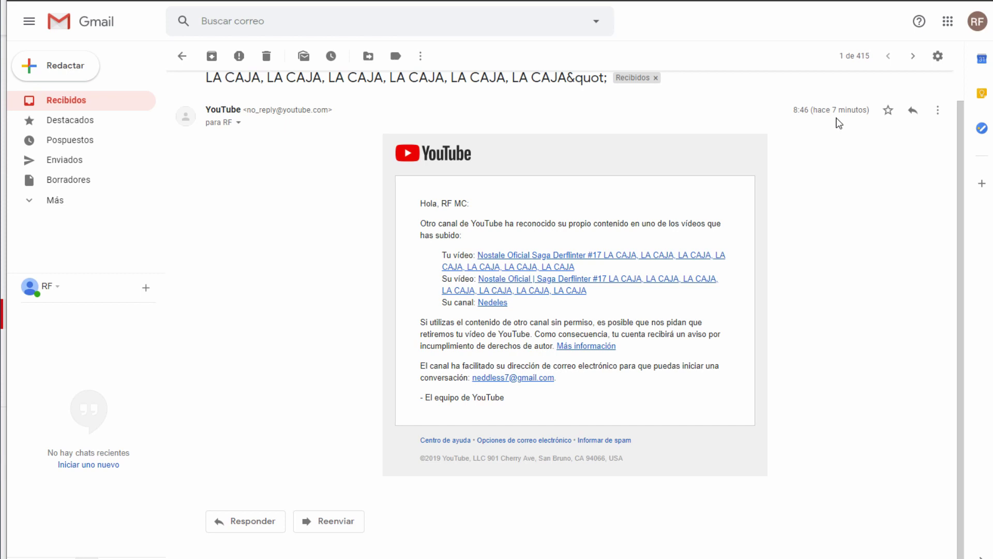
pyautogui.moveTo(861, 113); pyautogui.dragTo(825, 109)
pyautogui.click(805, 207)
pyautogui.click(57, 100)
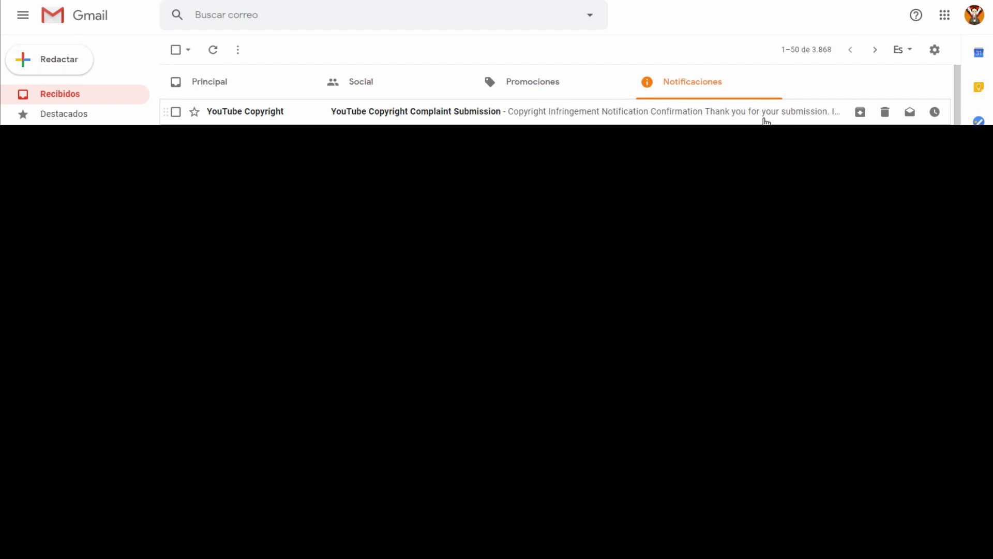
# Step: Open the YouTube Copyright Complaint Submission email and review its 0 to 3:21:31 match details
pyautogui.click(763, 120)
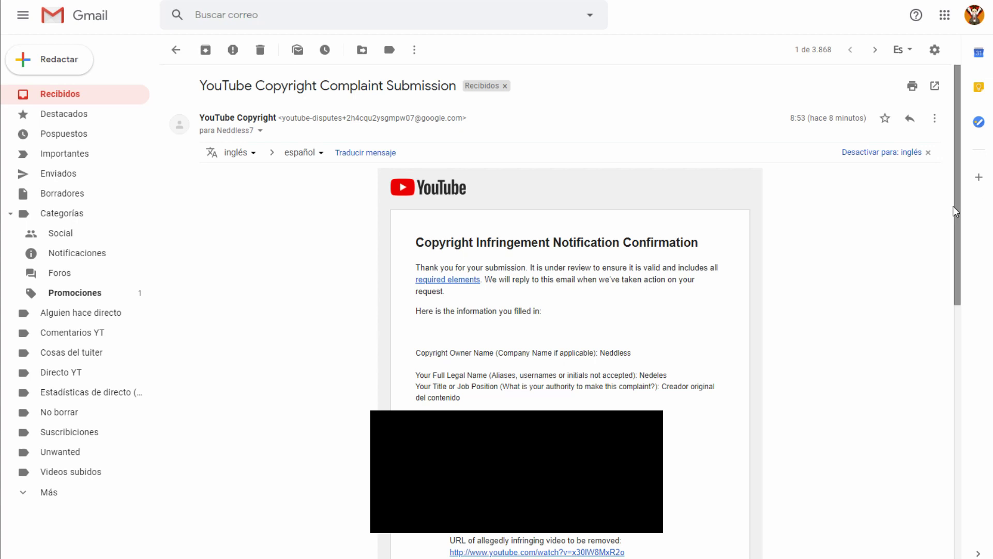
pyautogui.moveTo(961, 209); pyautogui.dragTo(962, 429)
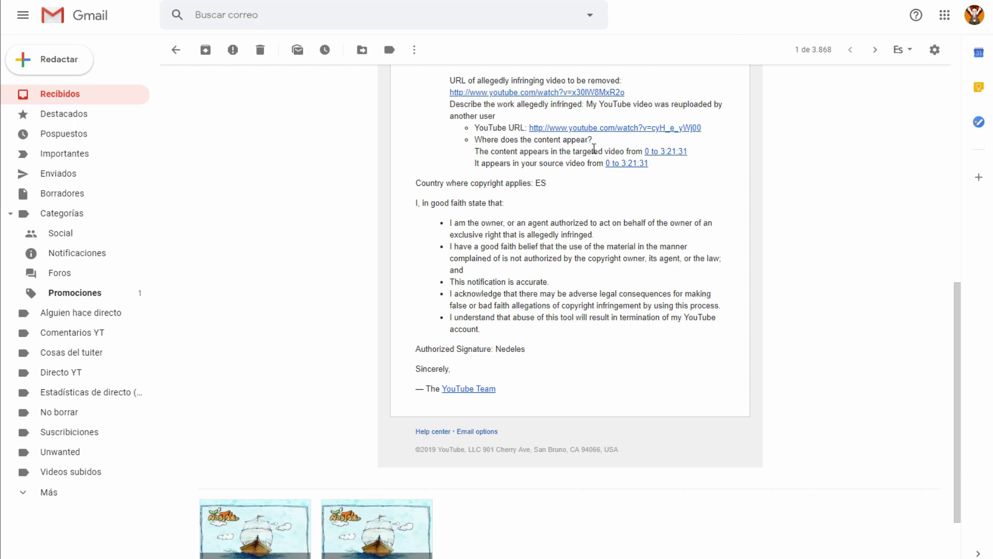
pyautogui.moveTo(516, 150); pyautogui.dragTo(579, 148)
pyautogui.click(580, 149)
pyautogui.moveTo(694, 152); pyautogui.dragTo(649, 153)
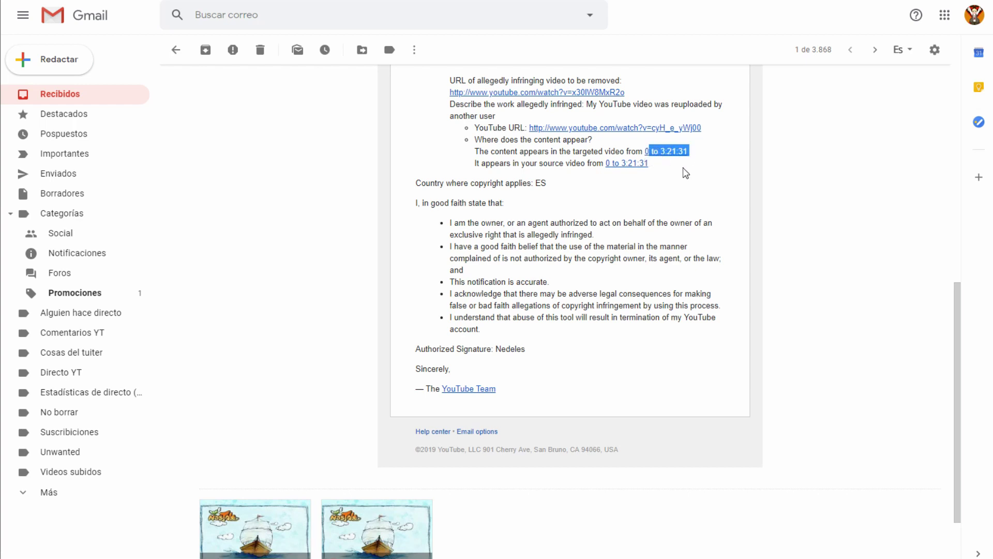
pyautogui.click(685, 181)
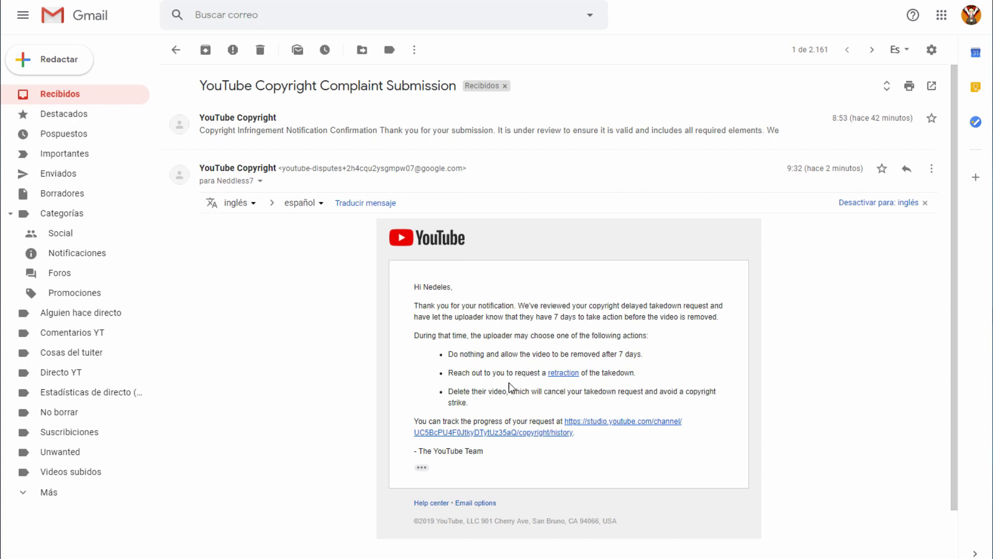
# Step: Read the follow-up review message and highlight its removal-after-7-days option
pyautogui.moveTo(509, 376); pyautogui.dragTo(525, 376)
pyautogui.click(527, 376)
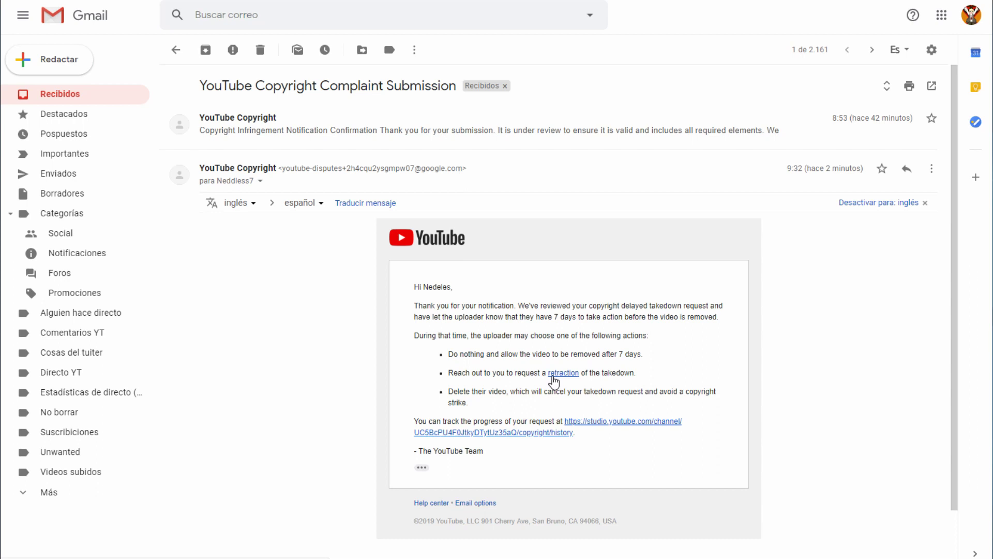
pyautogui.moveTo(552, 354); pyautogui.dragTo(574, 357)
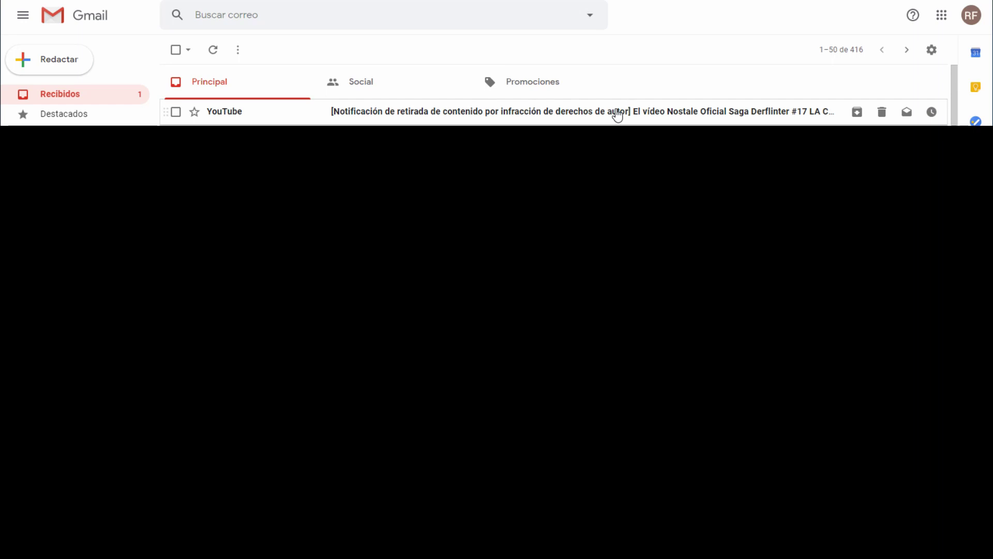
# Step: Read YouTube's notice that Nostale Derflinter #17 will be removed in 7 days, checking the video list
pyautogui.click(617, 113)
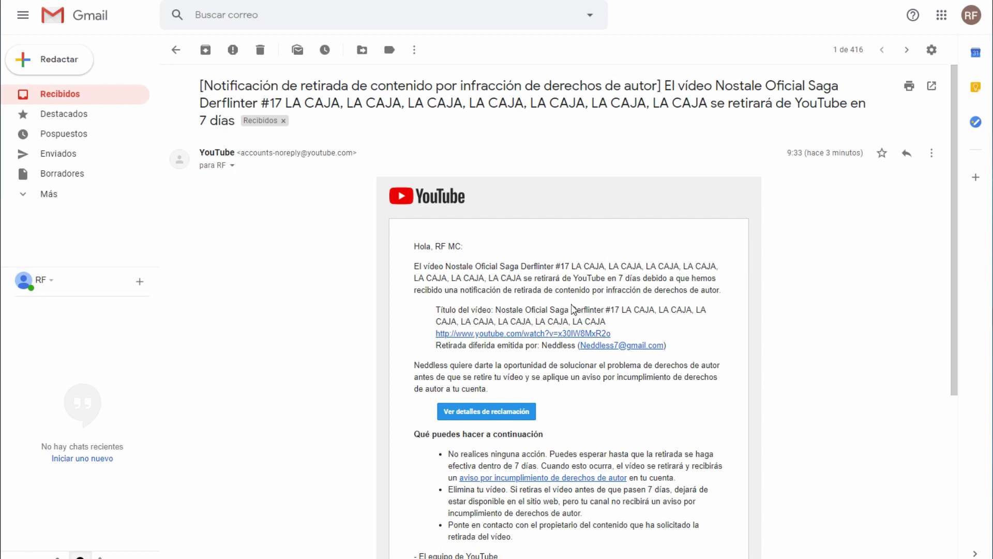
pyautogui.scroll(-1, 460, 388)
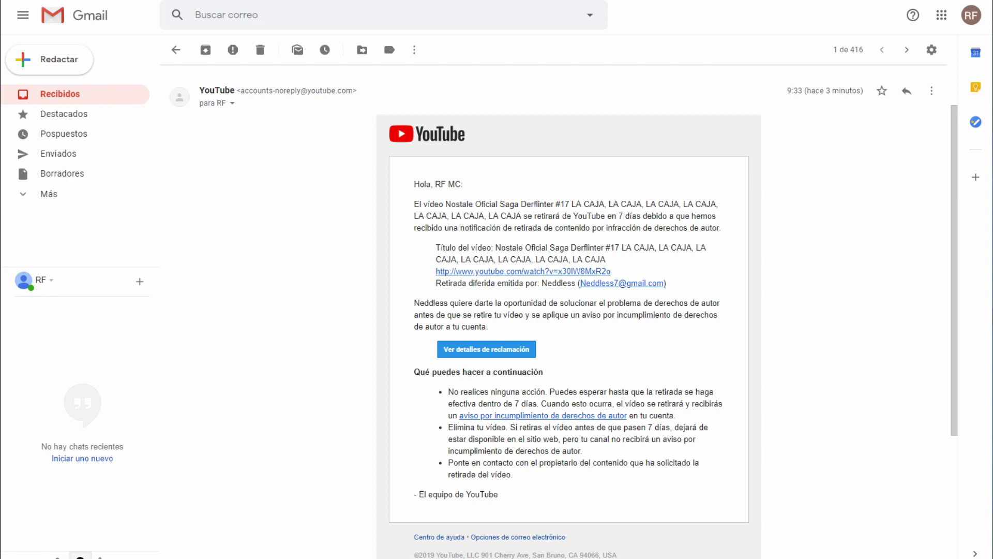
pyautogui.moveTo(80, 557)
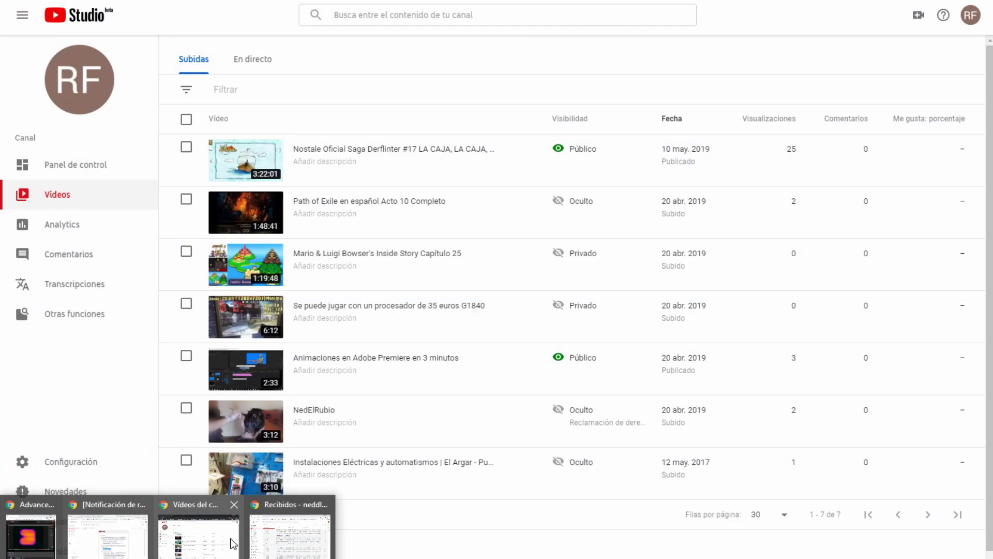
pyautogui.click(228, 538)
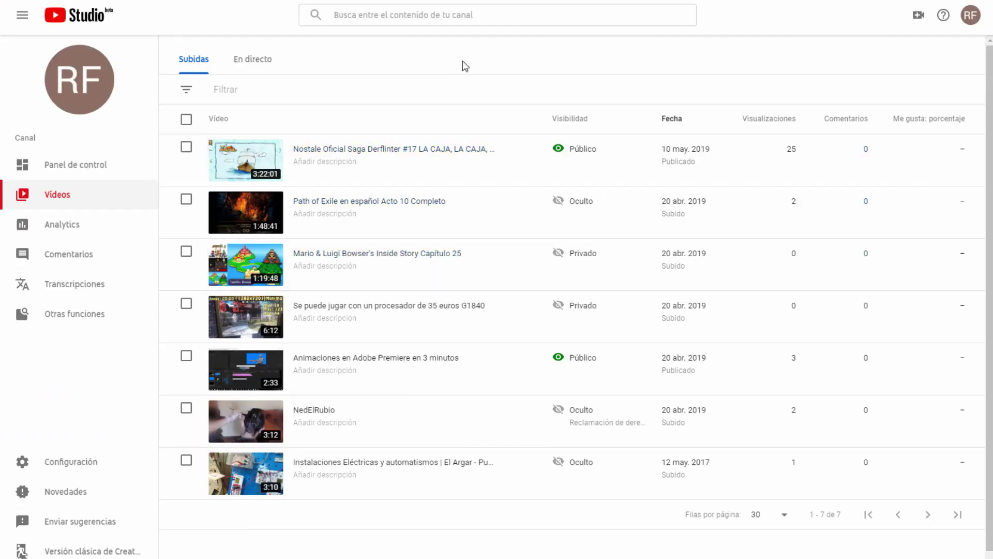
pyautogui.hotkey('alt', 'Tab')
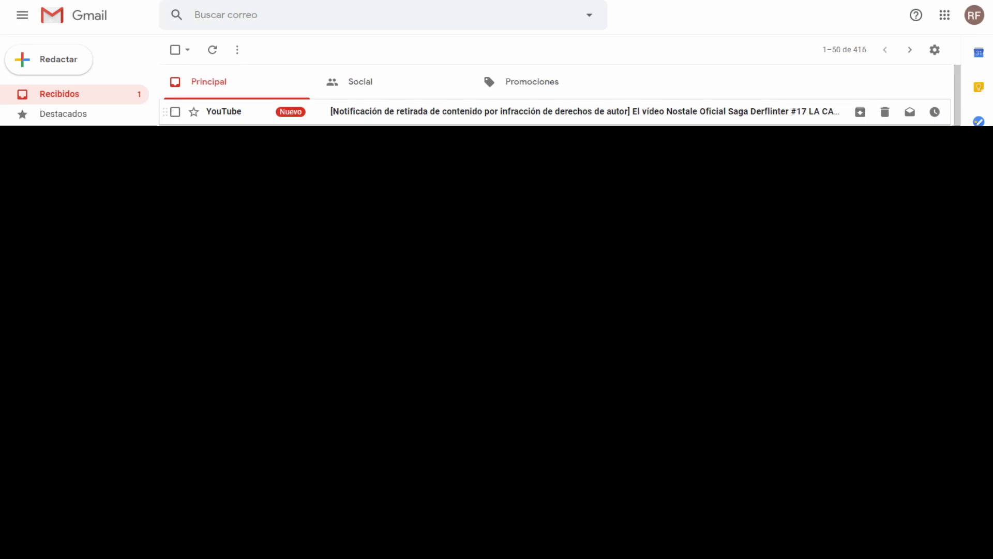
pyautogui.click(477, 113)
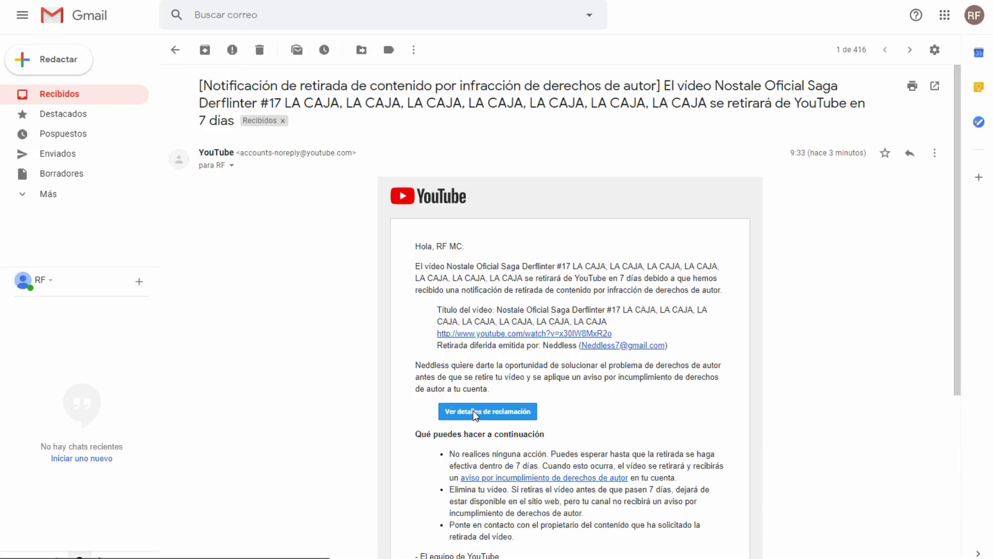
# Step: Open the claim details and check the scheduled removal date of 24 May 2019
pyautogui.click(474, 412)
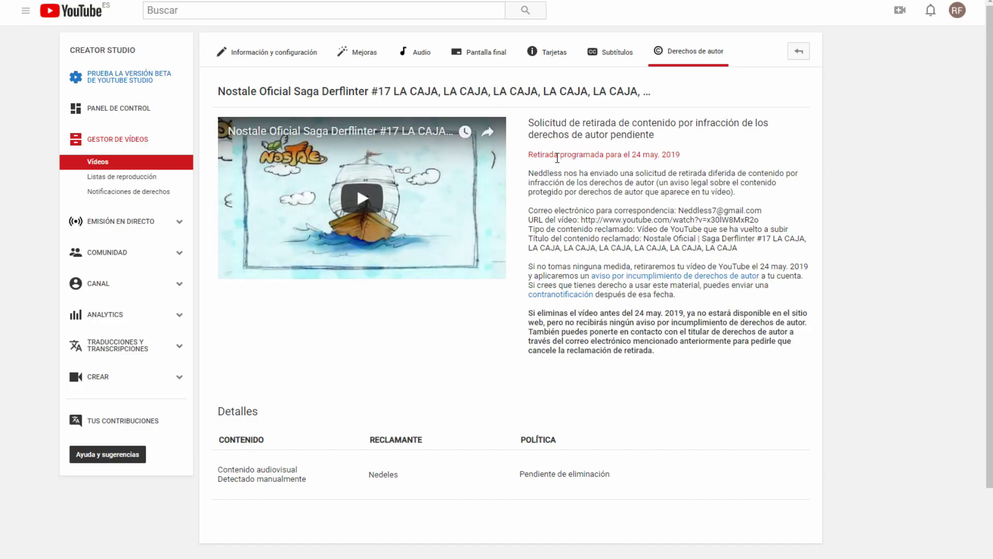
pyautogui.moveTo(554, 157); pyautogui.dragTo(675, 151)
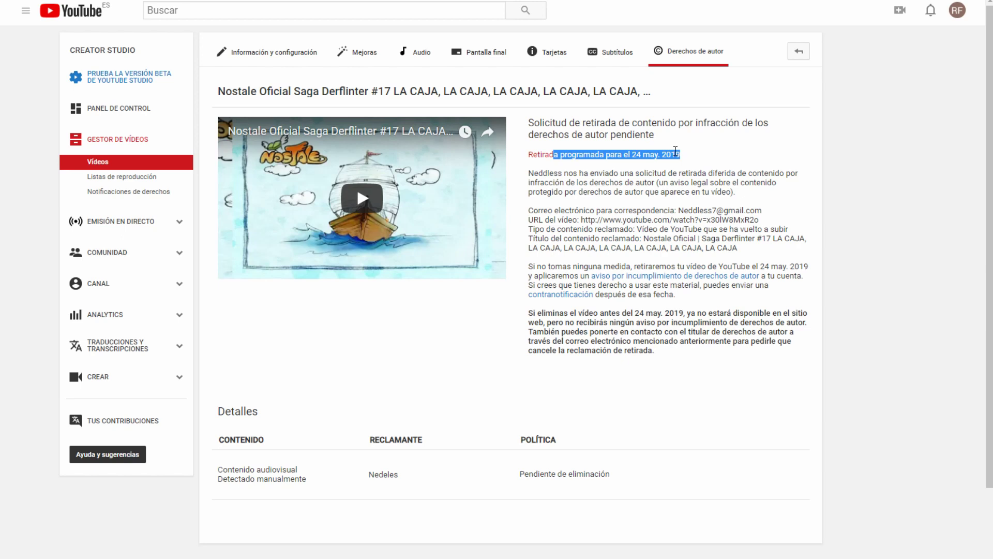
pyautogui.click(675, 150)
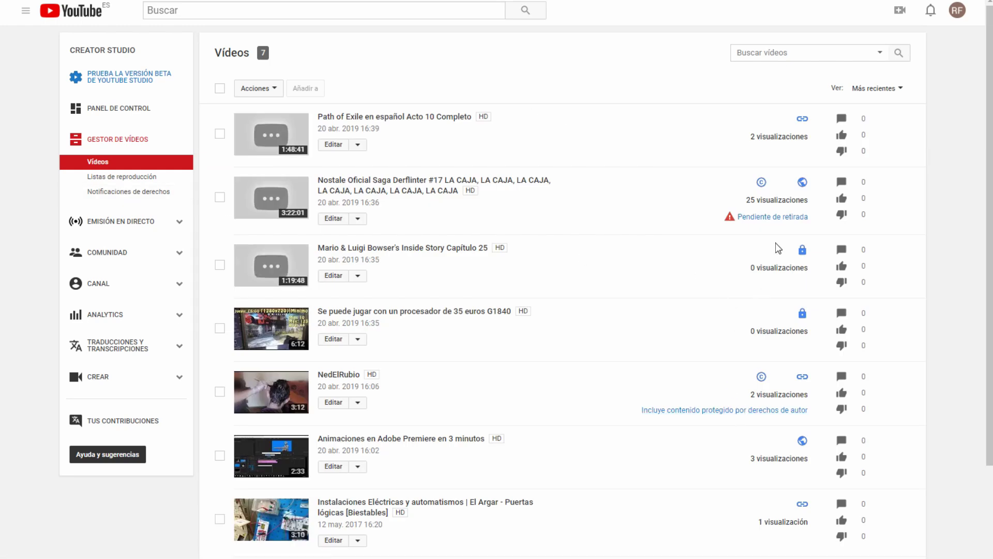
# Step: Check the video's Pendiente de retirada status and open the counter-notification help article
pyautogui.click(774, 218)
pyautogui.moveTo(825, 224); pyautogui.dragTo(731, 224)
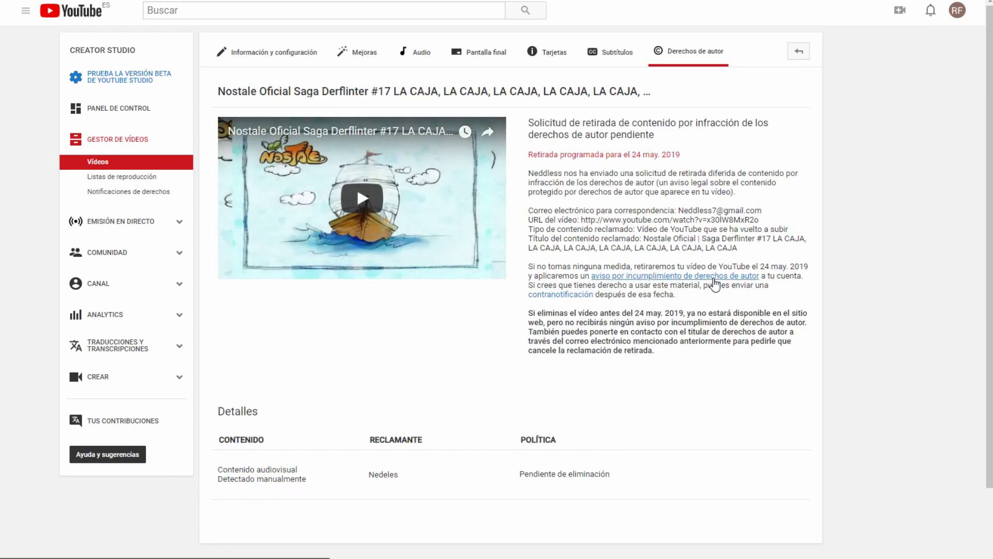
pyautogui.click(580, 297)
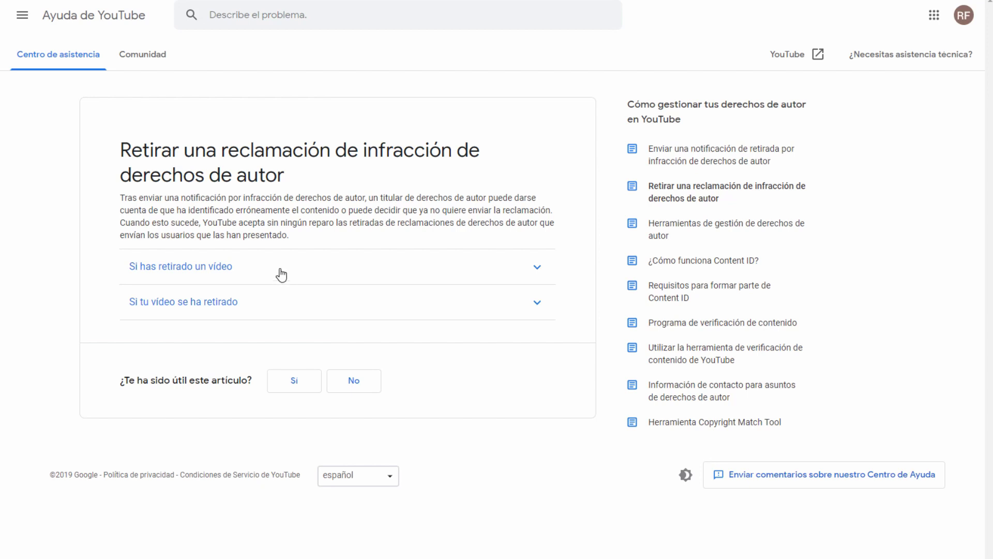
# Step: Set the Notificaciones de derechos filter to Todo, then bring up the Vídeos list
pyautogui.click(280, 300)
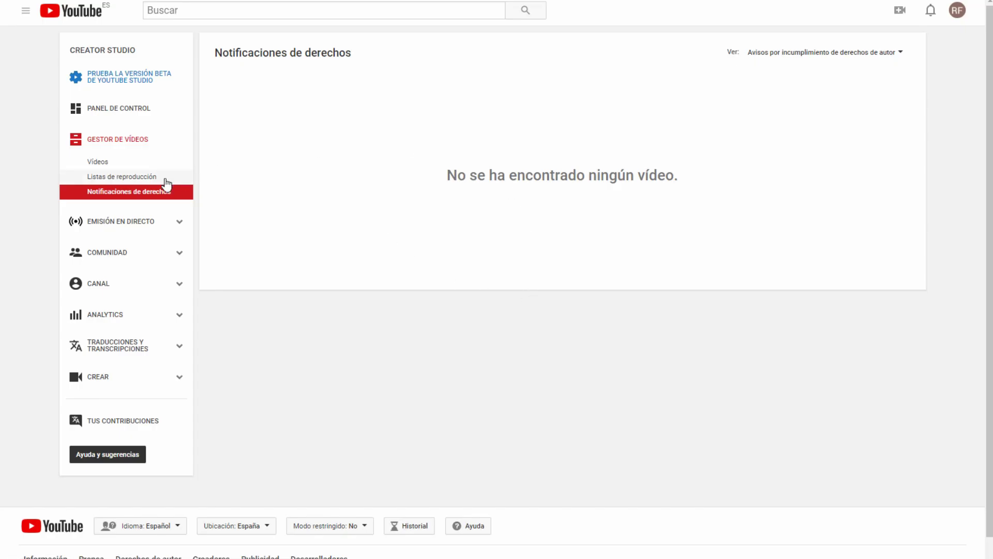
pyautogui.click(161, 199)
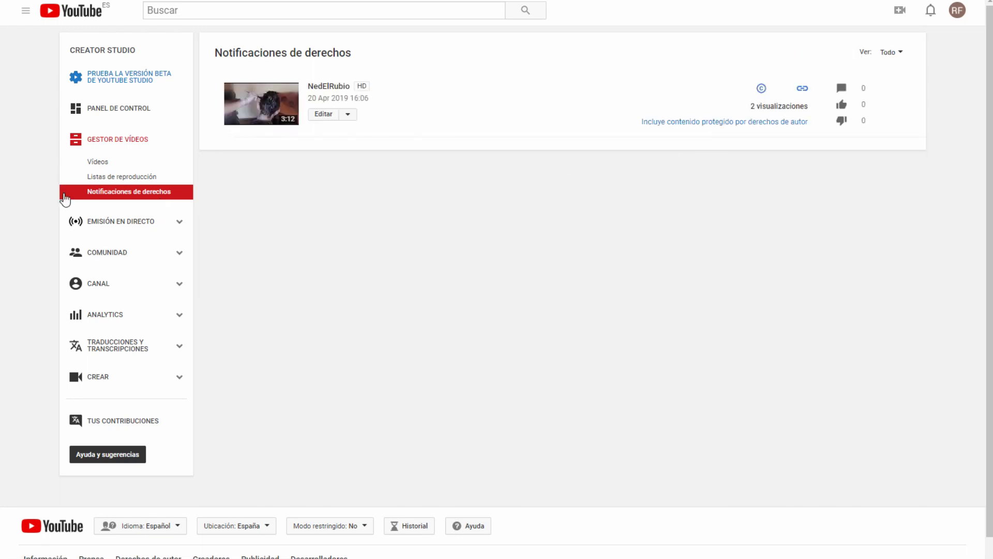
pyautogui.click(93, 165)
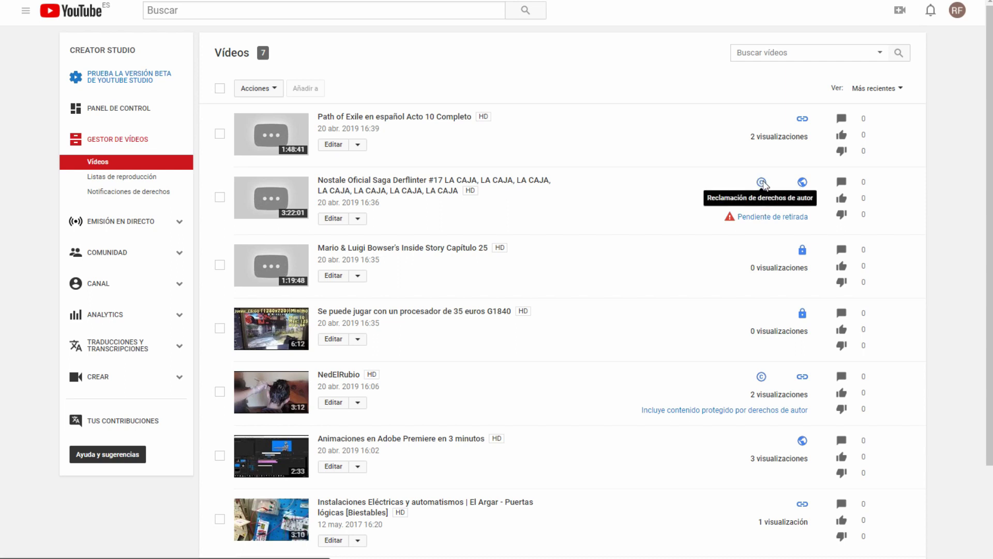
# Step: Open the Nostale video's copyright claim and check its Pendiente de eliminación status
pyautogui.click(756, 216)
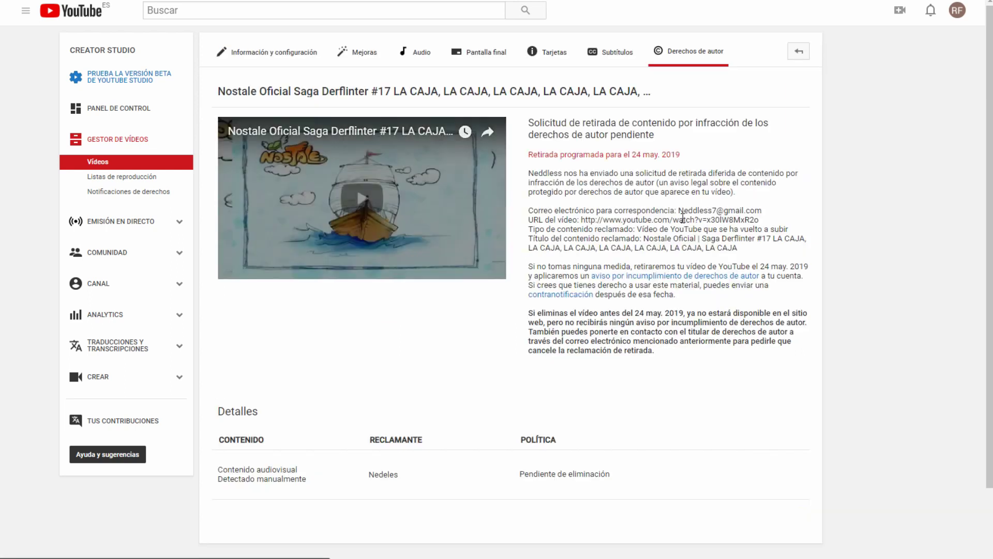
pyautogui.moveTo(606, 481); pyautogui.dragTo(536, 481)
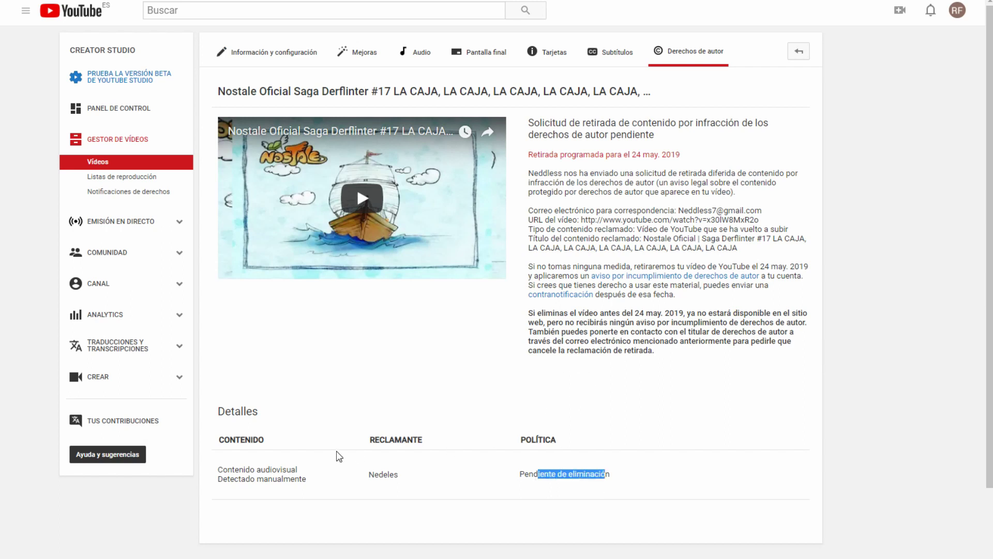
pyautogui.click(231, 413)
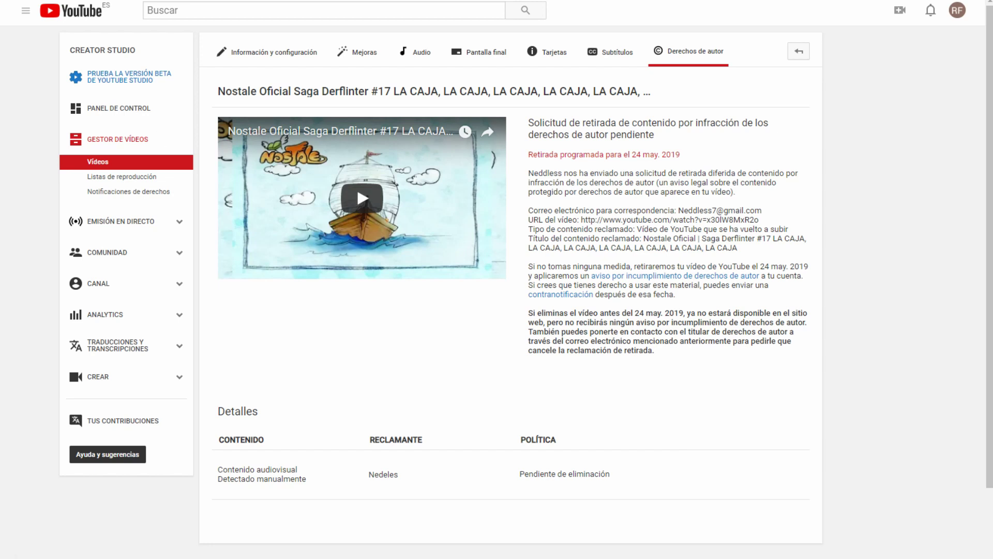
pyautogui.moveTo(76, 558)
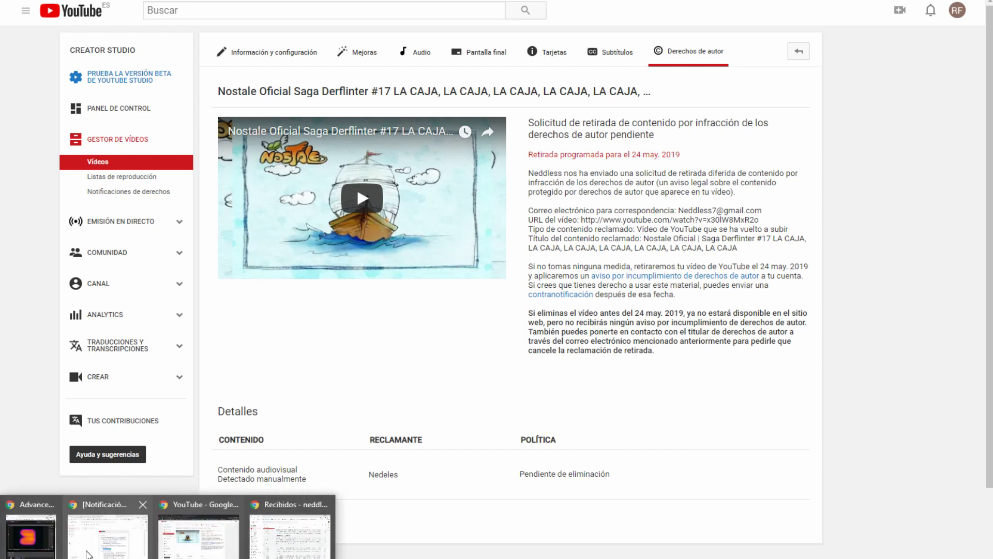
pyautogui.click(95, 553)
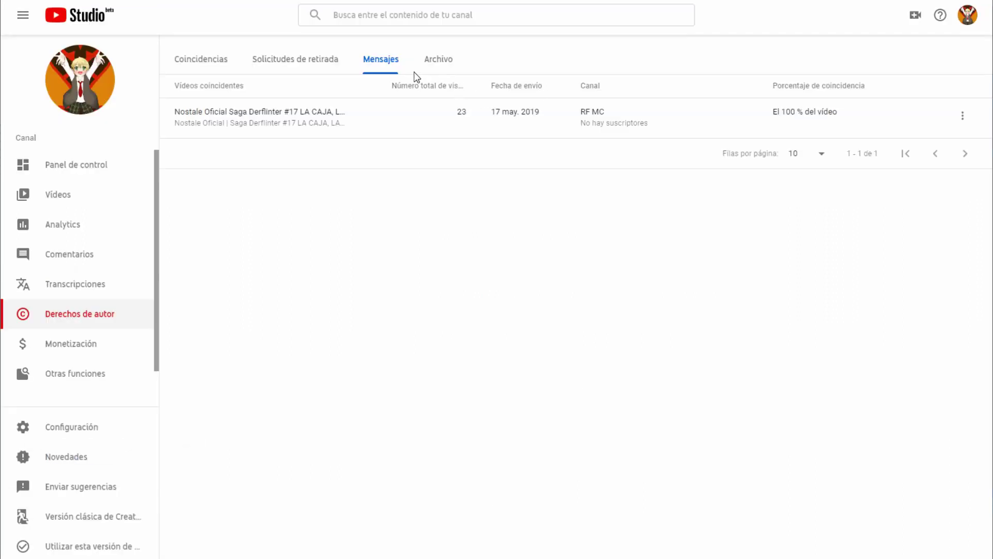
pyautogui.click(441, 61)
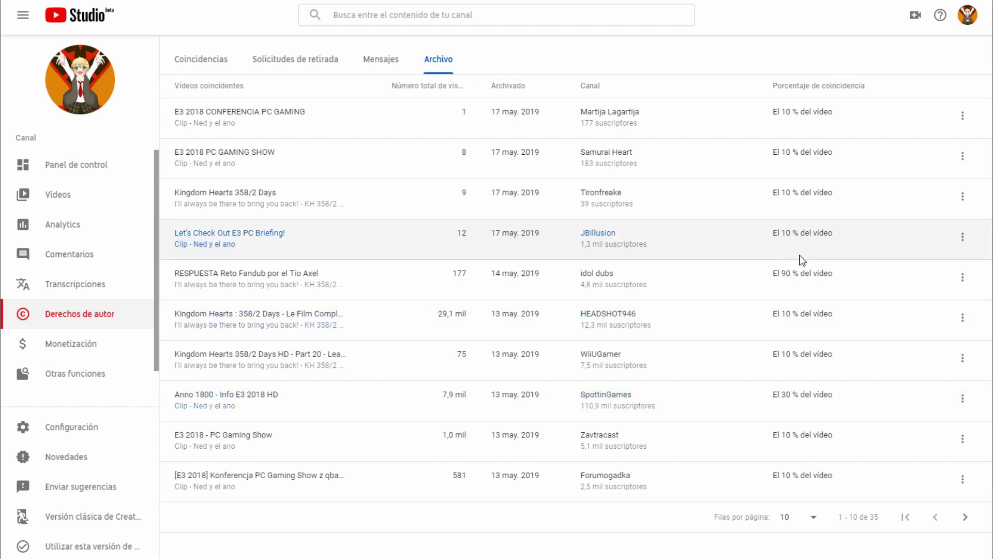
pyautogui.moveTo(792, 273); pyautogui.dragTo(782, 273)
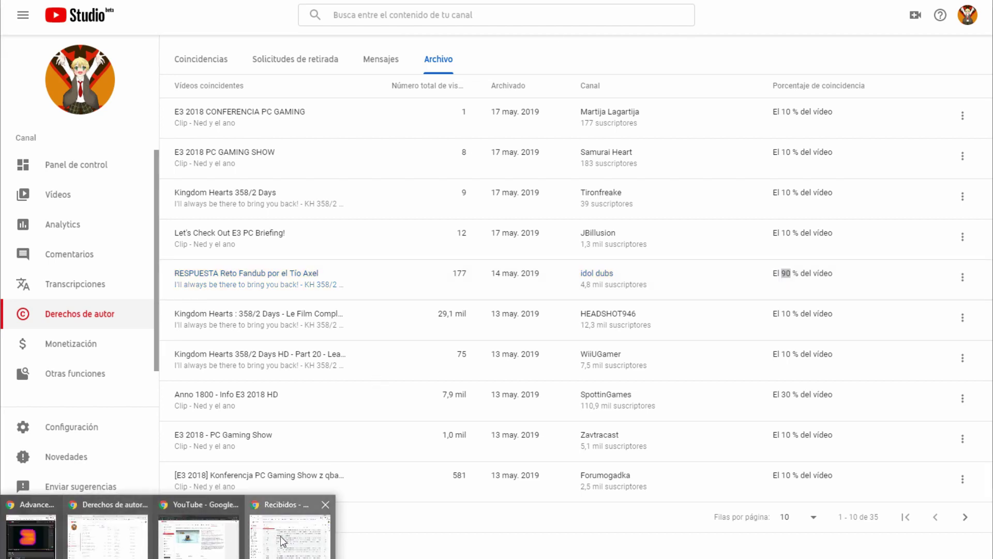
pyautogui.click(261, 547)
pyautogui.moveTo(299, 547)
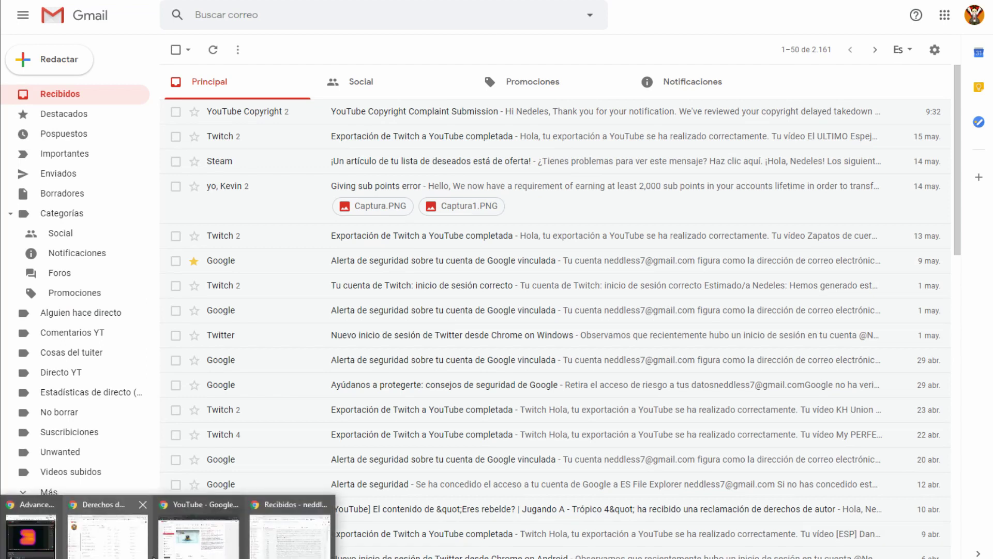
pyautogui.click(207, 544)
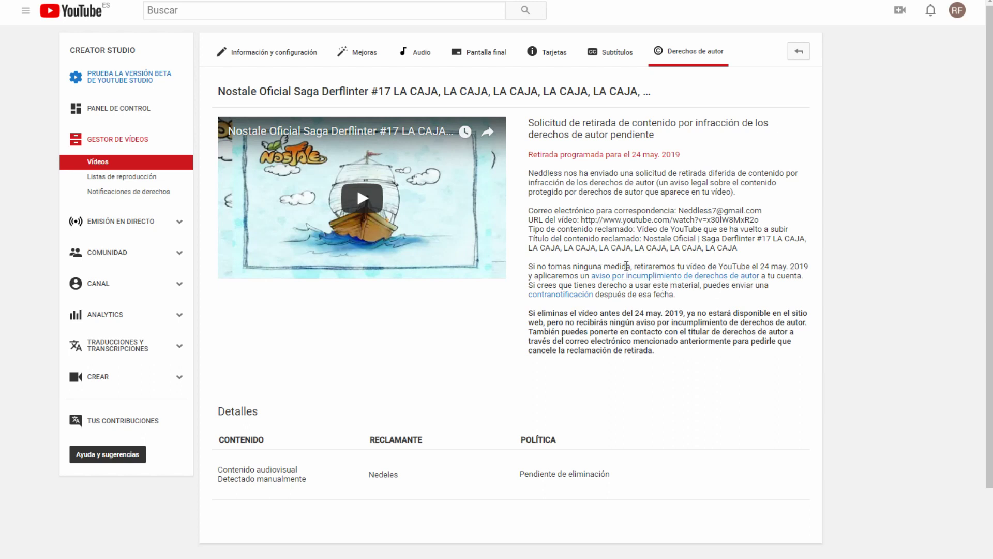
pyautogui.moveTo(631, 266); pyautogui.dragTo(664, 266)
pyautogui.moveTo(577, 267); pyautogui.dragTo(641, 267)
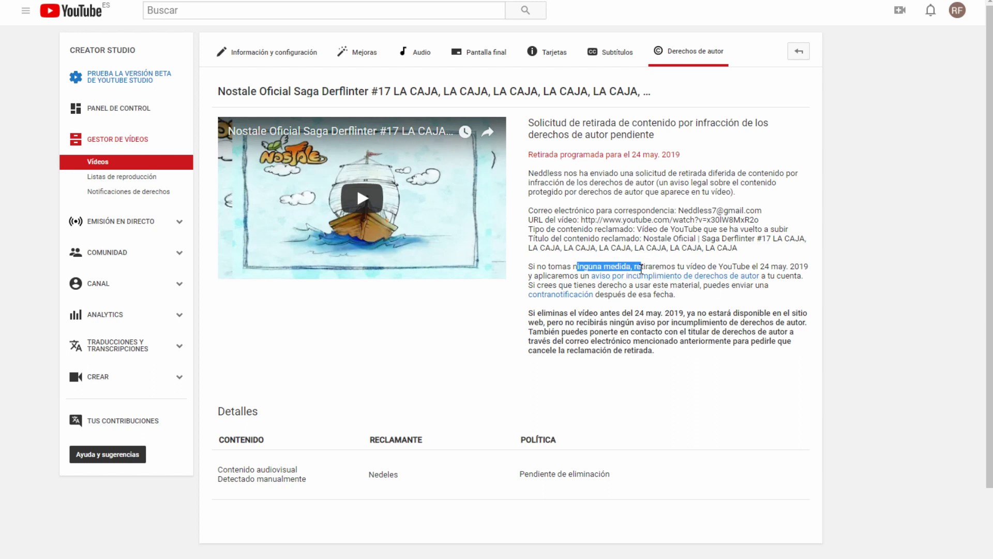
pyautogui.click(650, 282)
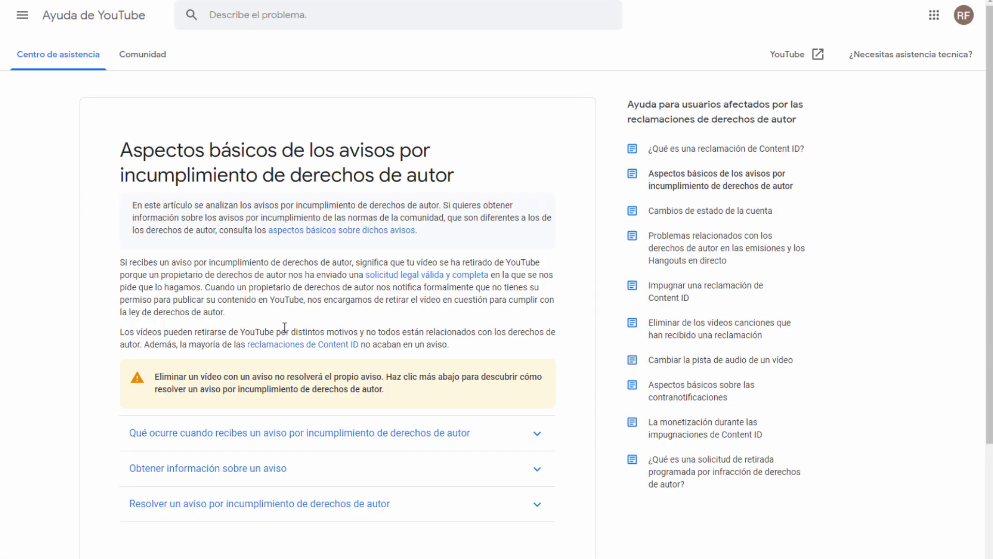
pyautogui.scroll(-1, 285, 327)
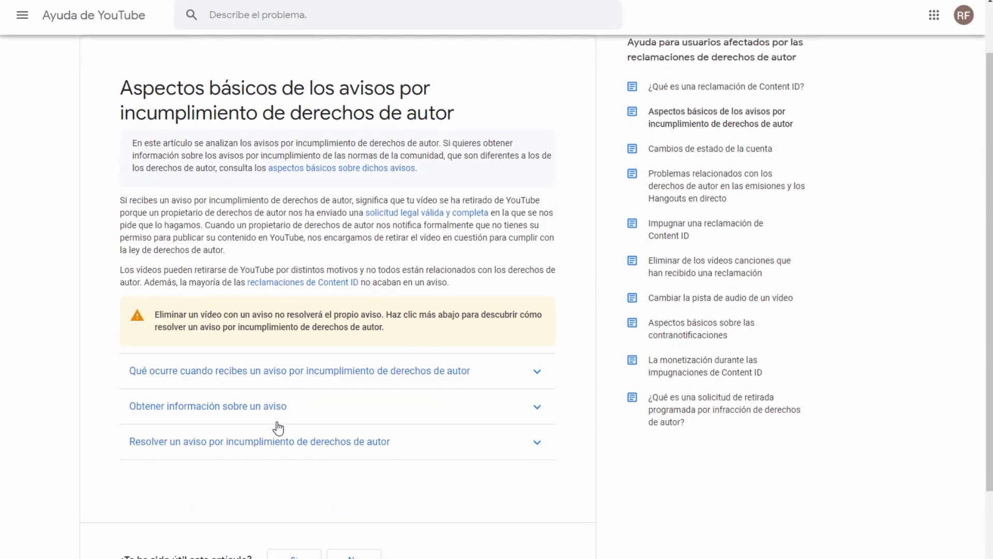
pyautogui.click(286, 452)
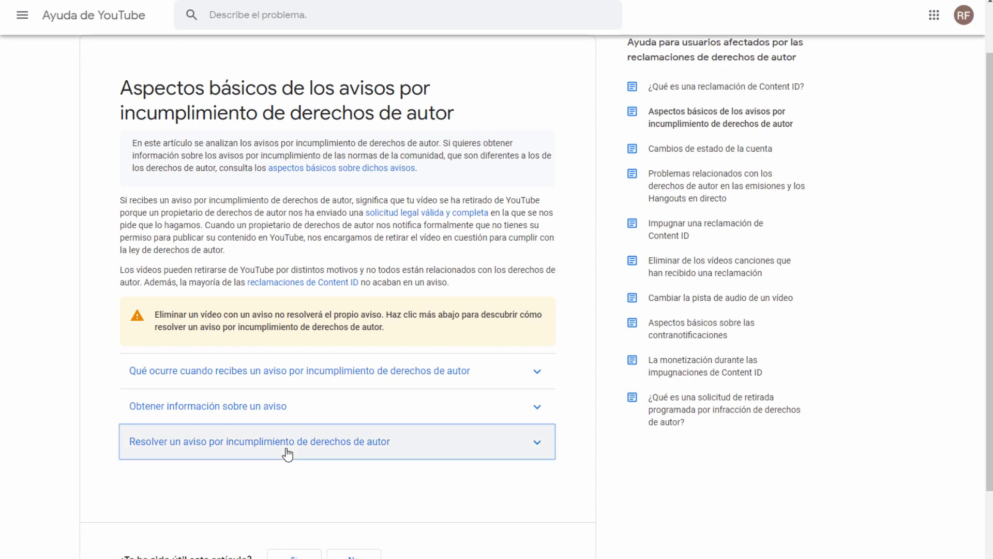
pyautogui.scroll(-3, 318, 472)
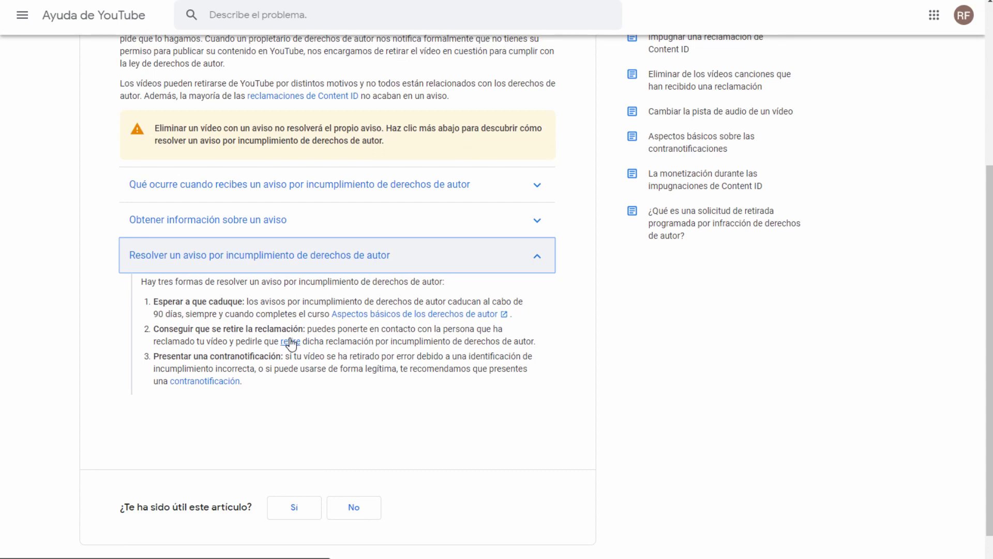
pyautogui.click(291, 342)
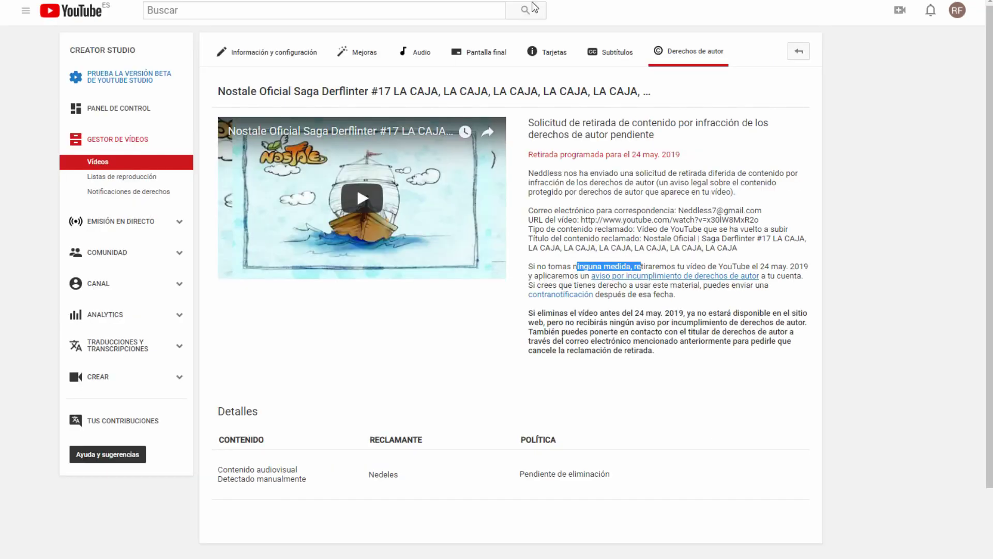
pyautogui.click(677, 223)
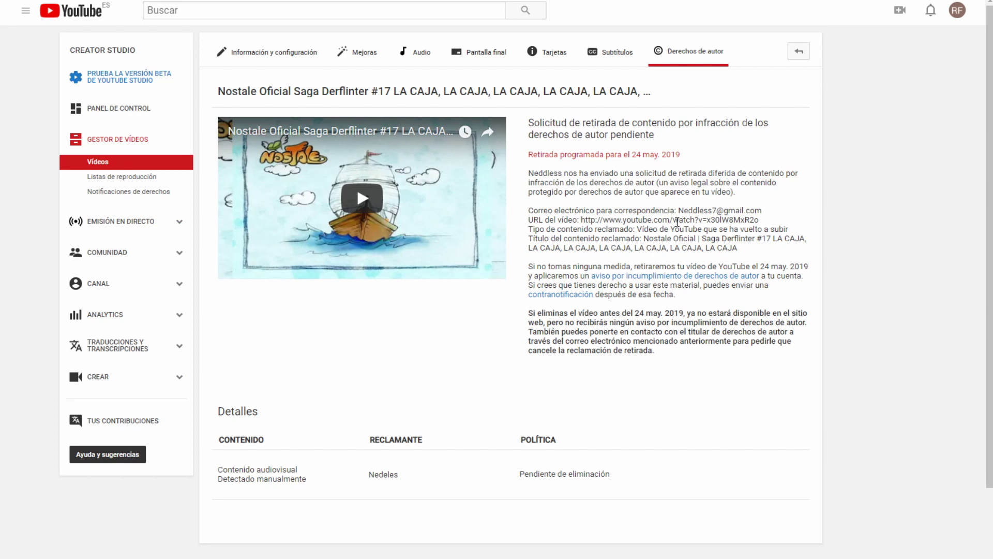
pyautogui.moveTo(679, 210); pyautogui.dragTo(771, 211)
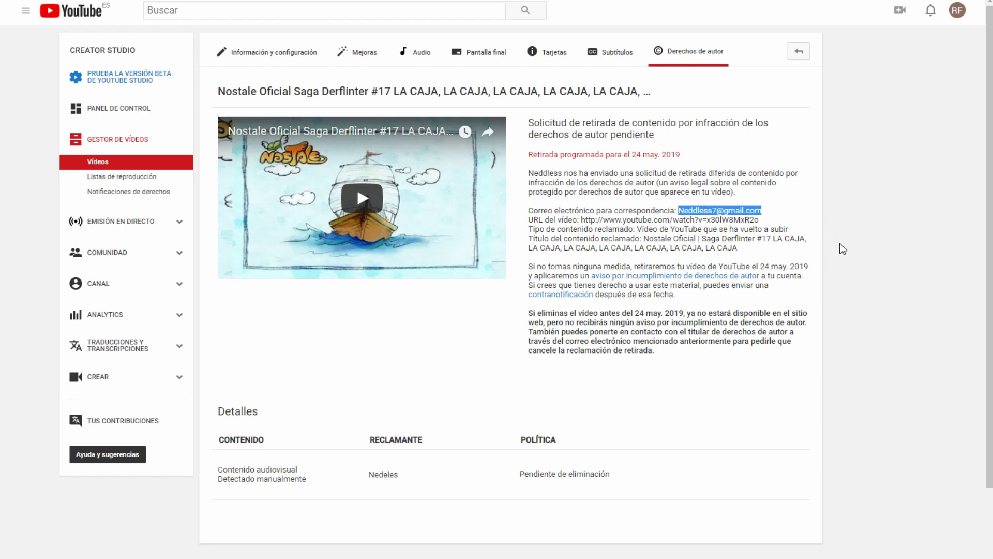
pyautogui.click(825, 260)
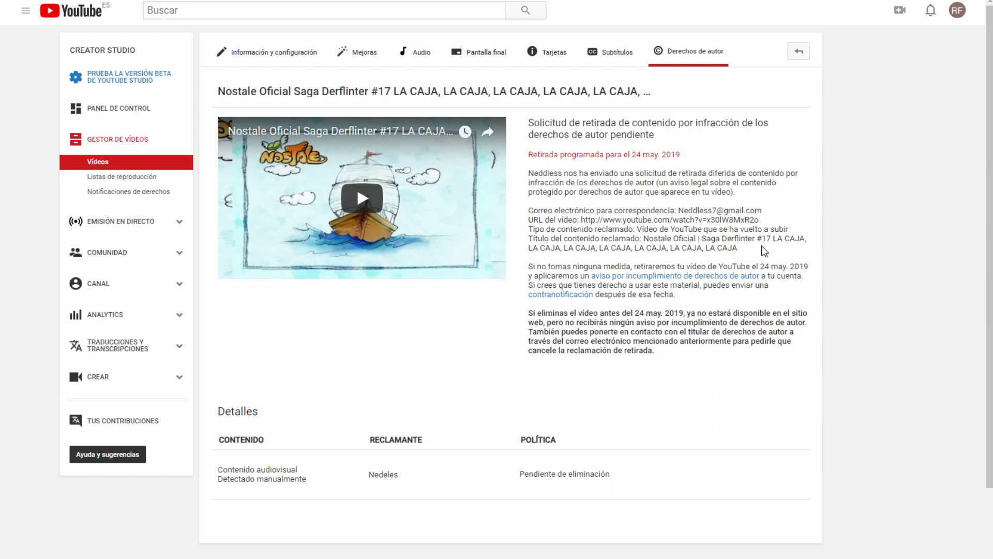
pyautogui.moveTo(572, 475); pyautogui.dragTo(590, 475)
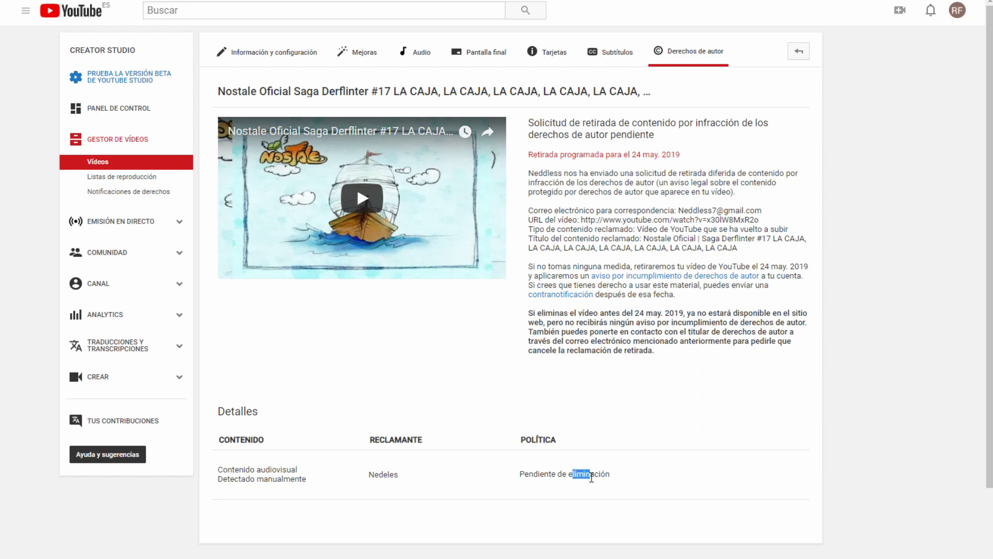
pyautogui.click(618, 482)
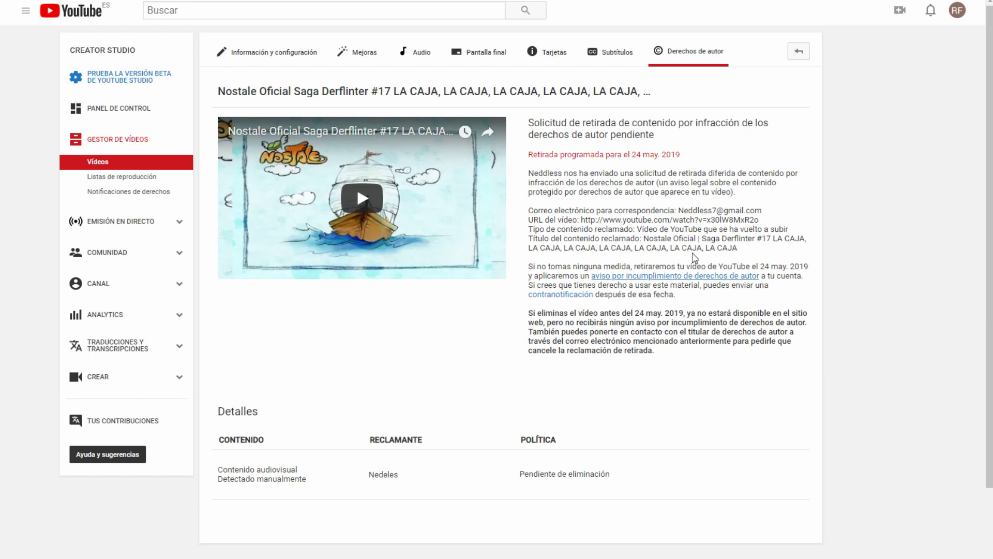
pyautogui.moveTo(676, 212); pyautogui.dragTo(769, 216)
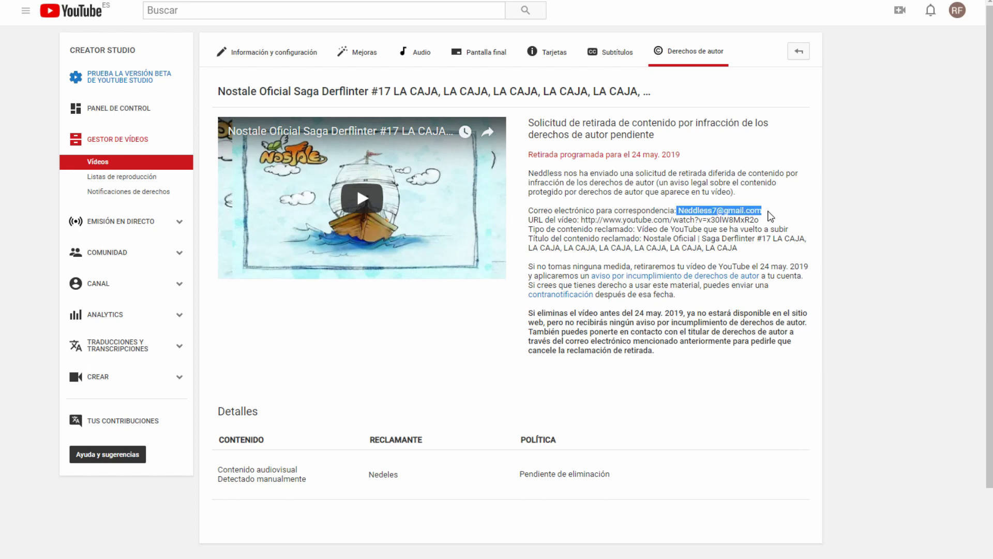